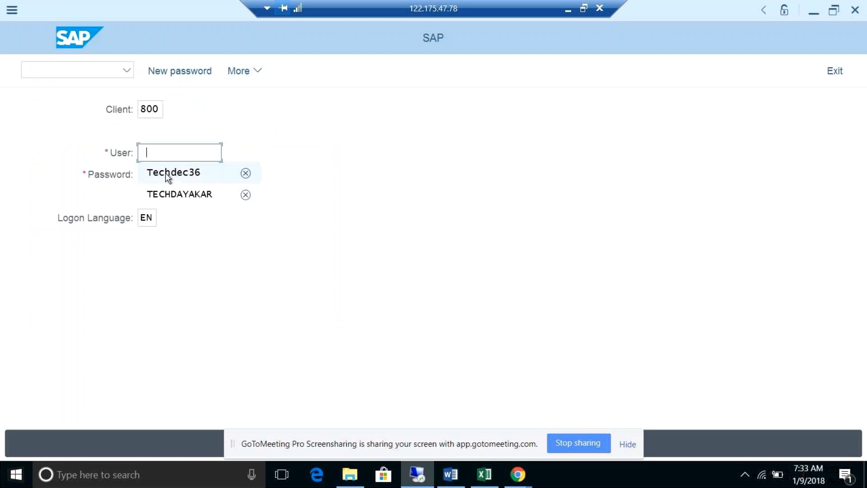
Log on to client 800 with the saved user from the autofill list.
left_click(153, 172)
key("Tab")
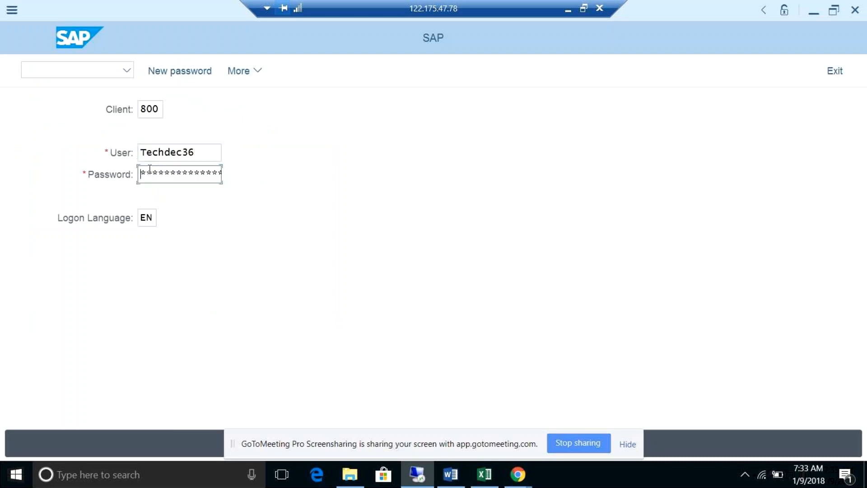
key("Right")
key("Right")
key("Right")
key("Right")
key("Return")
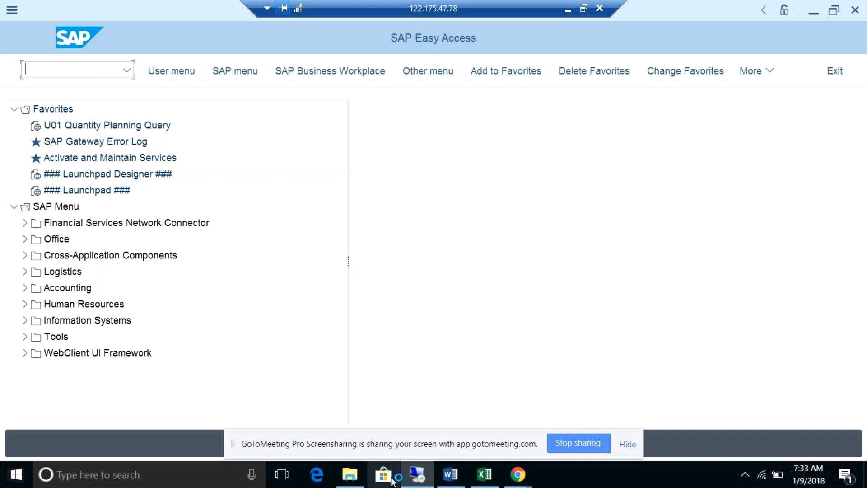
left_click(417, 475)
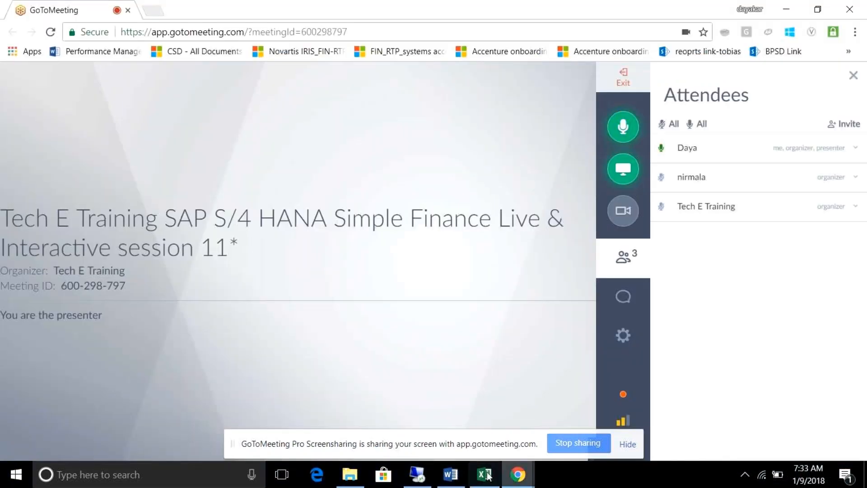
left_click(417, 474)
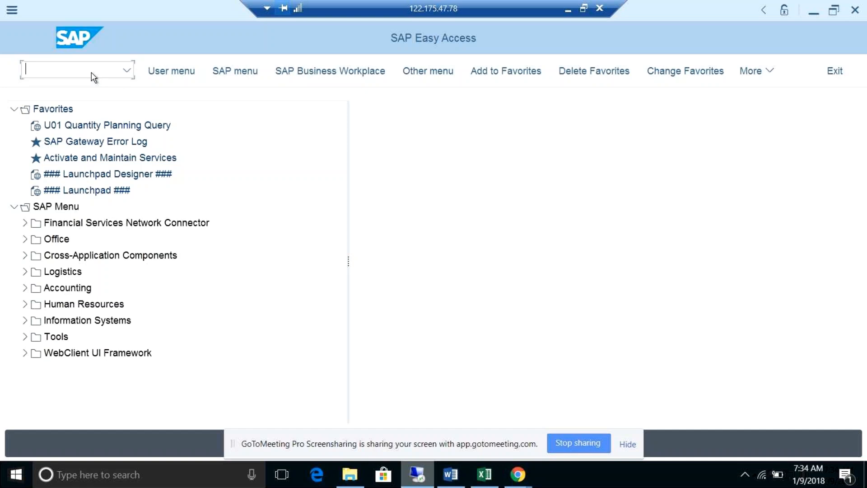
type("spr")
left_click(102, 194)
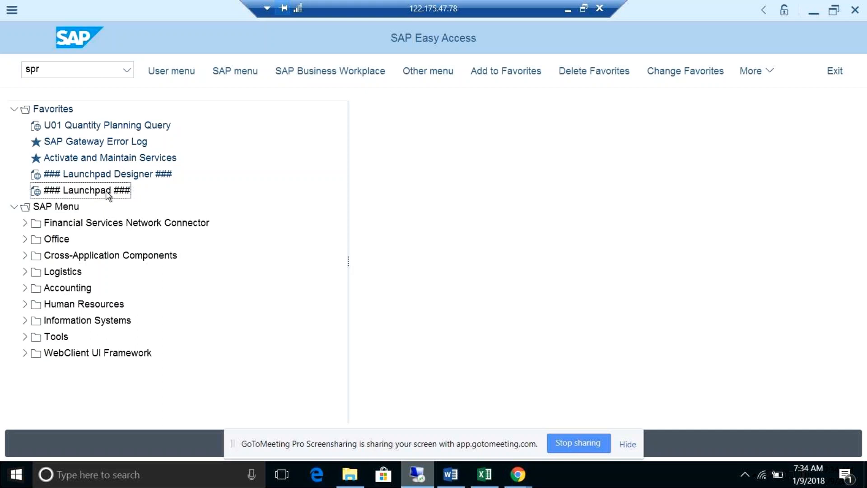
left_click(58, 75)
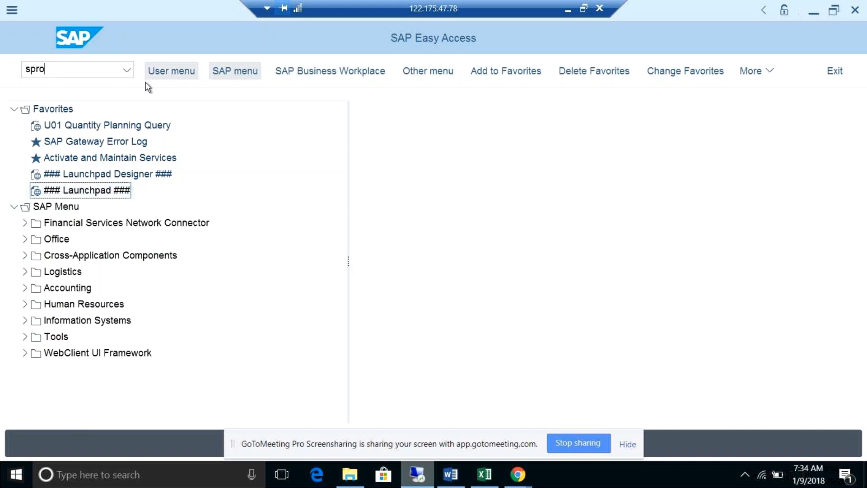
key("BackSpace")
key("BackSpace")
key("BackSpace")
key("BackSpace")
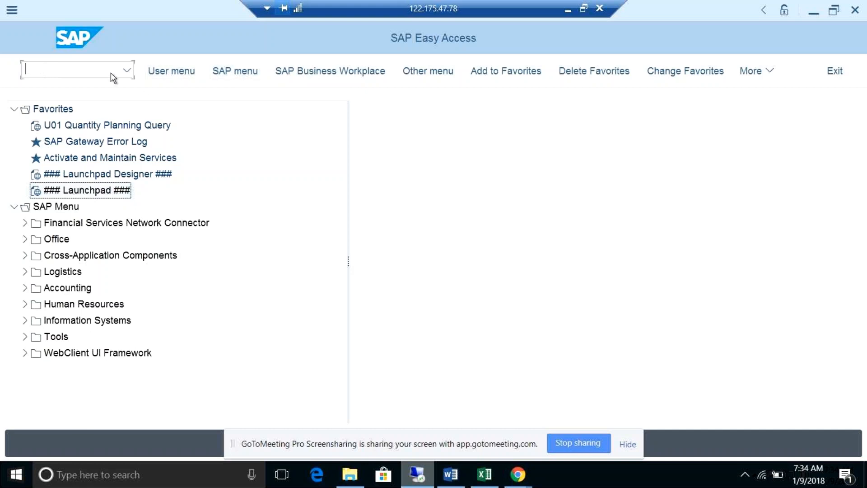
left_click(235, 71)
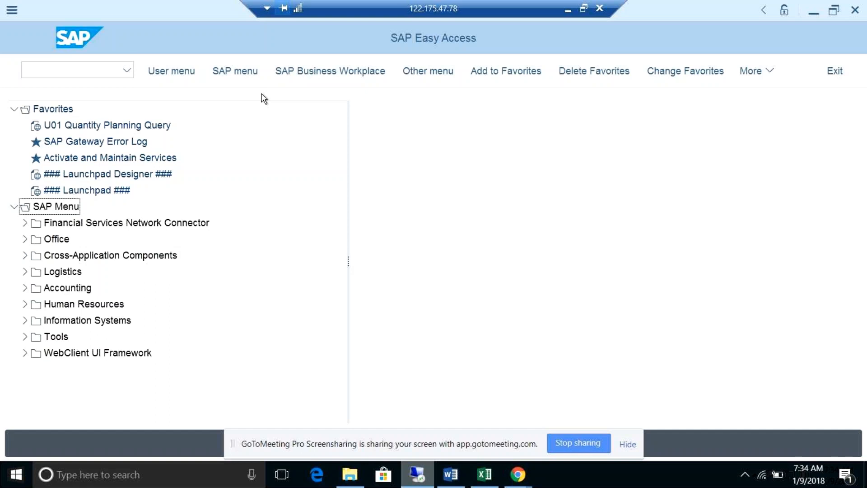
left_click(319, 71)
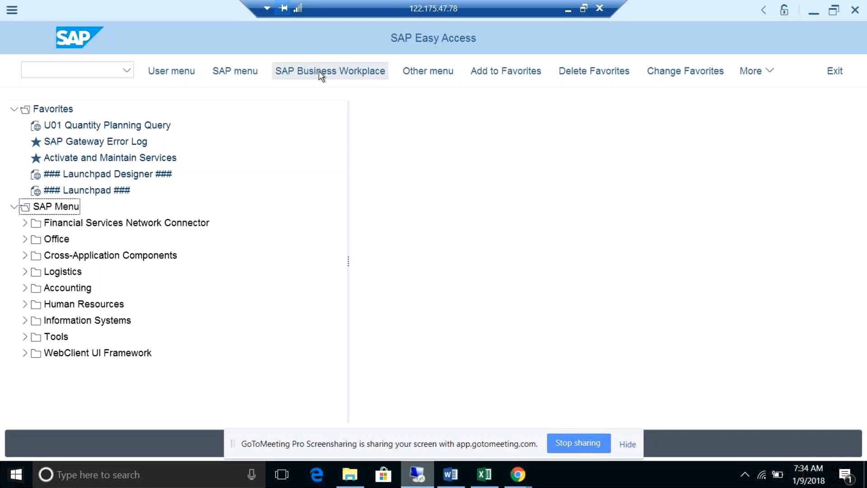
left_click(232, 73)
left_click(180, 76)
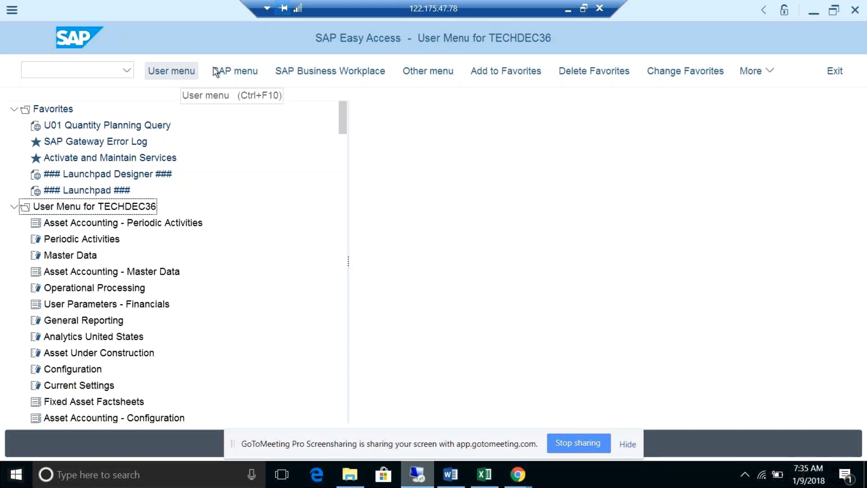
left_click(229, 68)
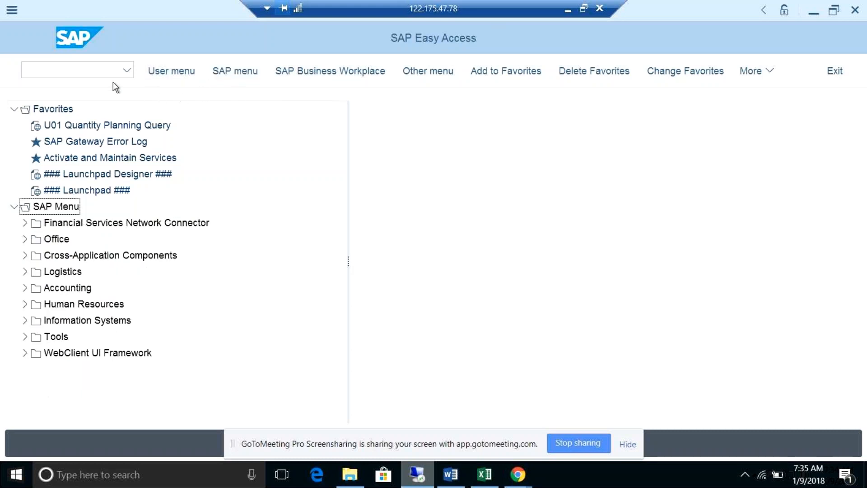
left_click(76, 68)
type("spro")
Launch SPRO and expand Financial Accounting (New) > Asset Accounting (New) in the IMG tree.
key("Return")
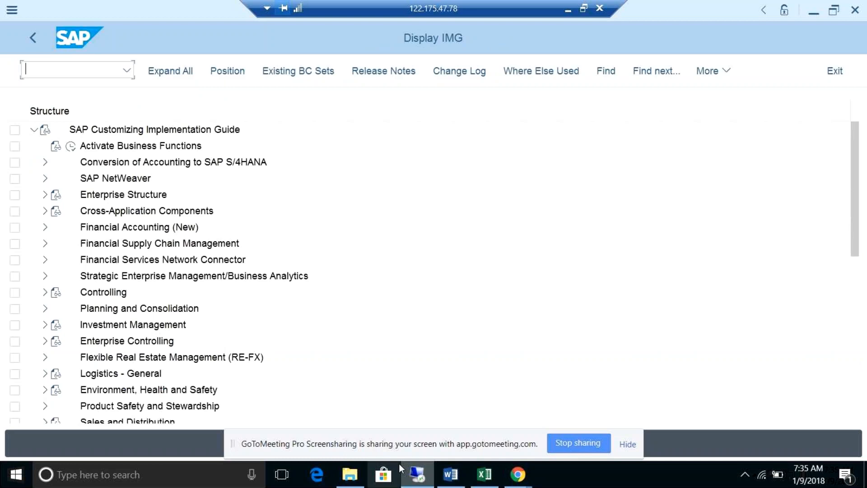
left_click_drag(858, 235, 847, 252)
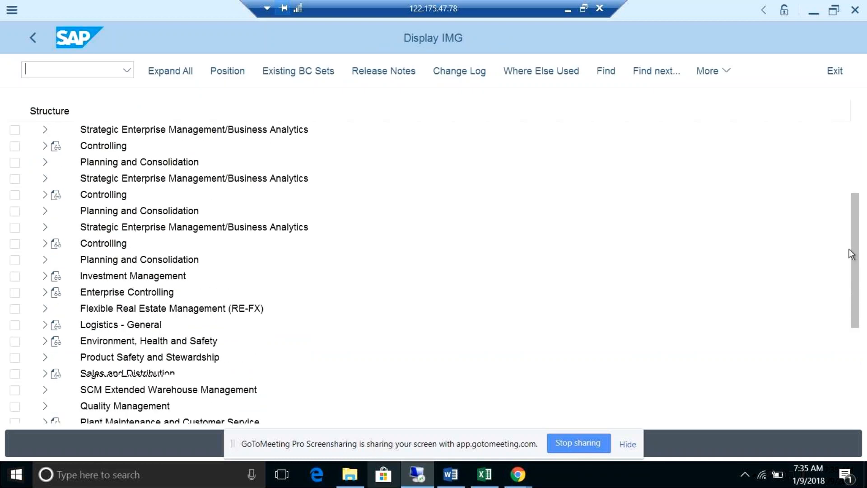
left_click(45, 195)
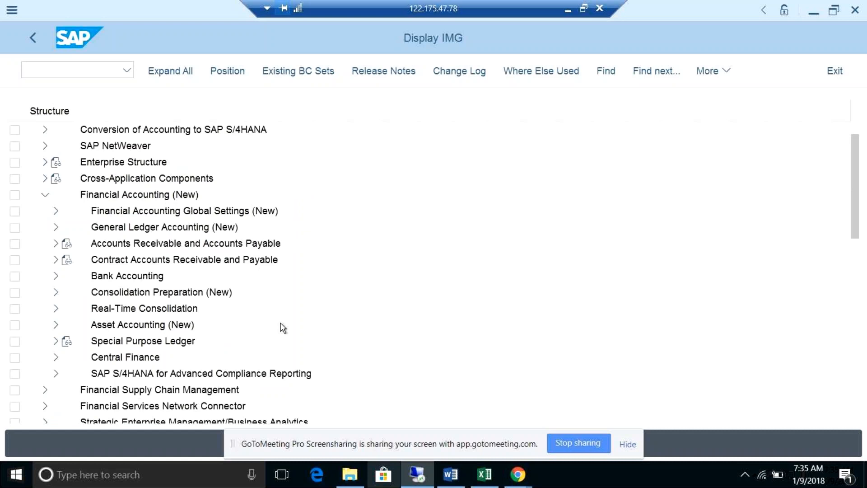
left_click(56, 324)
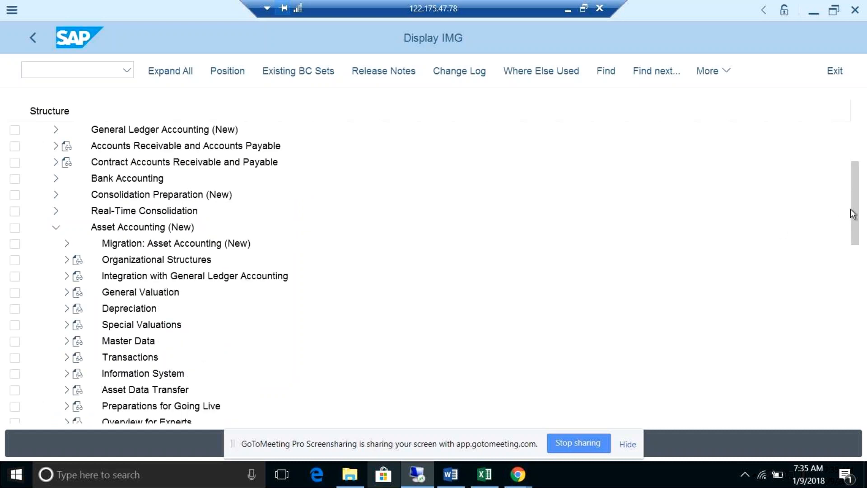
left_click_drag(854, 215, 853, 240)
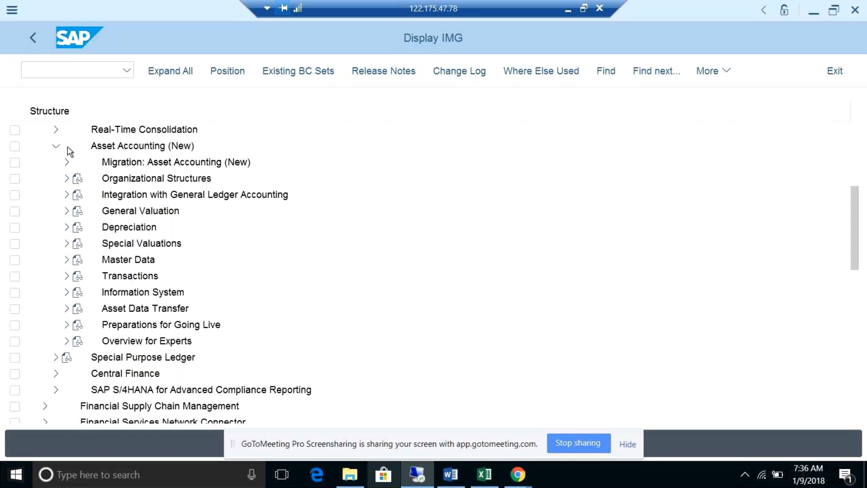
Expand the Asset Accounting migration folders and execute Migrate Charts of Depreciation.
left_click(68, 164)
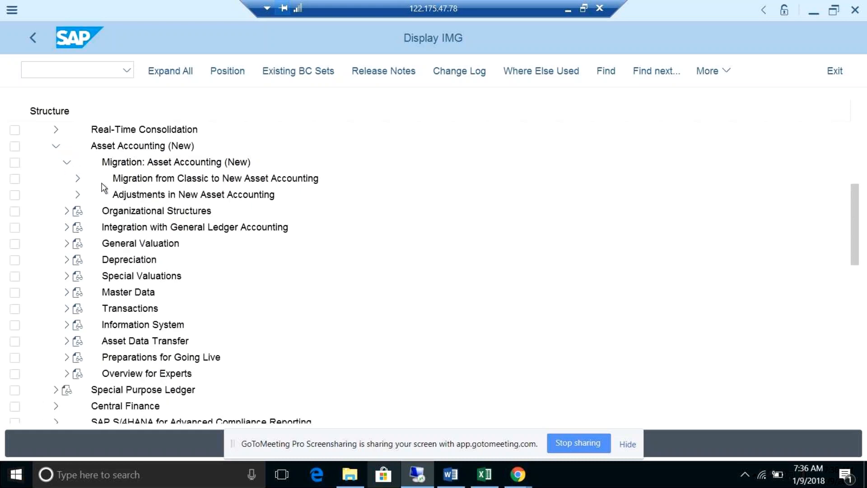
left_click(78, 180)
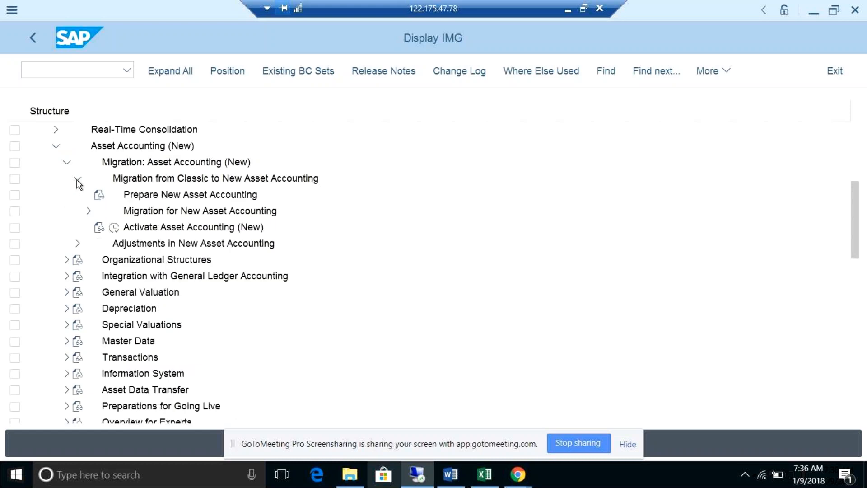
left_click(88, 211)
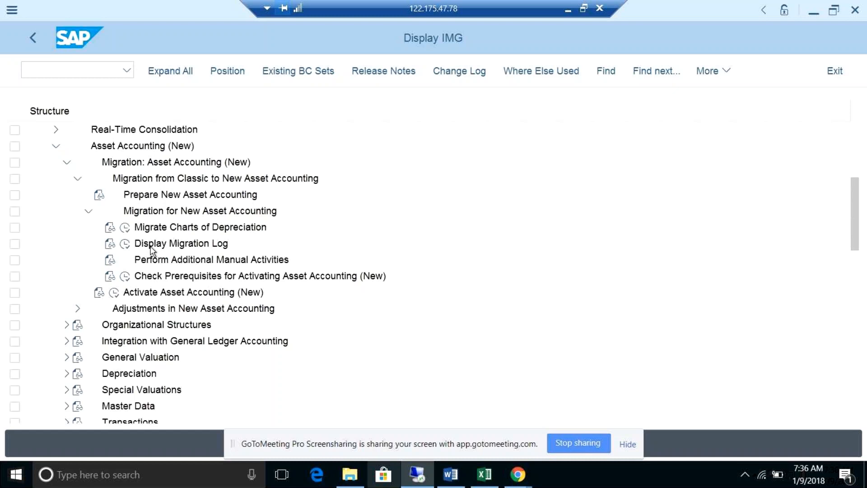
left_click(124, 227)
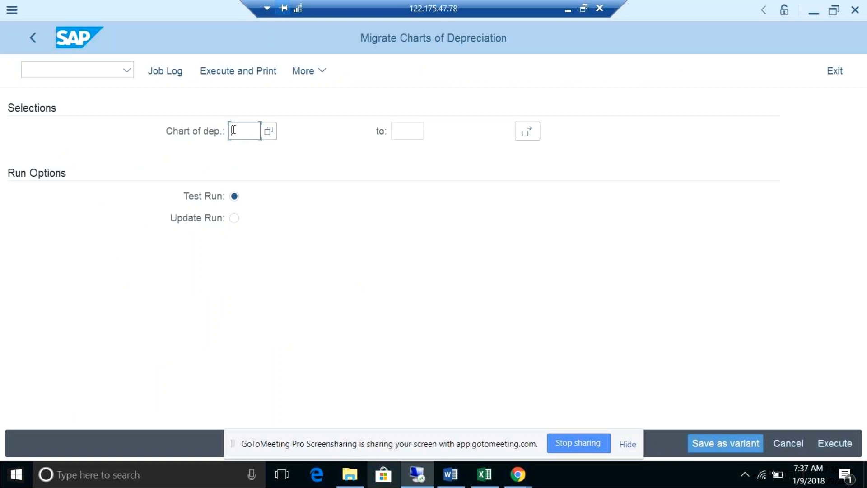
Enter chart of depreciation 1710 and keep Test Run selected.
type("1710")
left_click(233, 130)
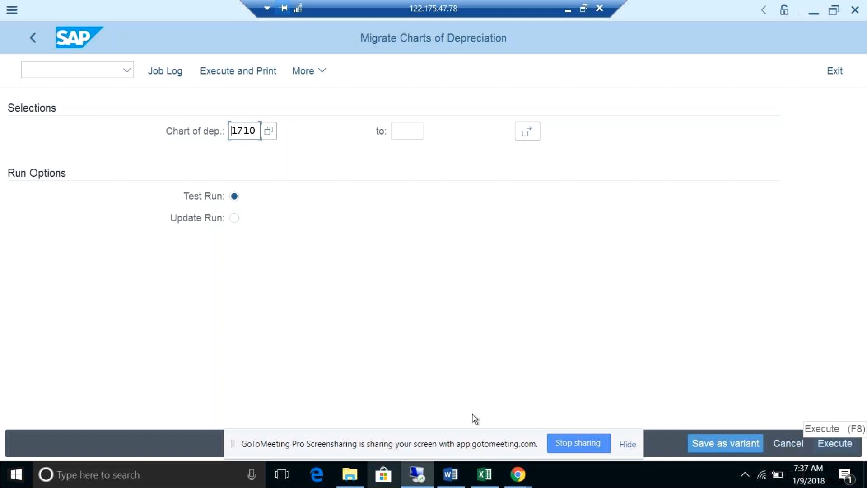
Execute the chart 1710 test migration until it reports ended for client 800.
left_click(841, 442)
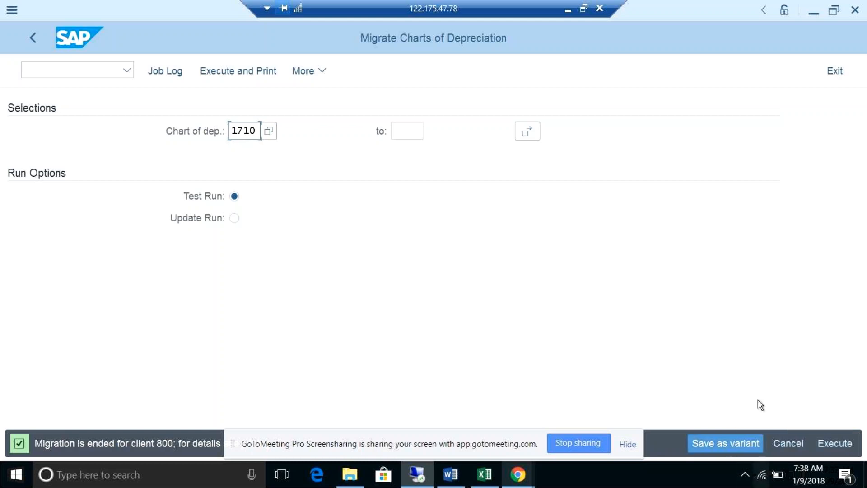
left_click(844, 445)
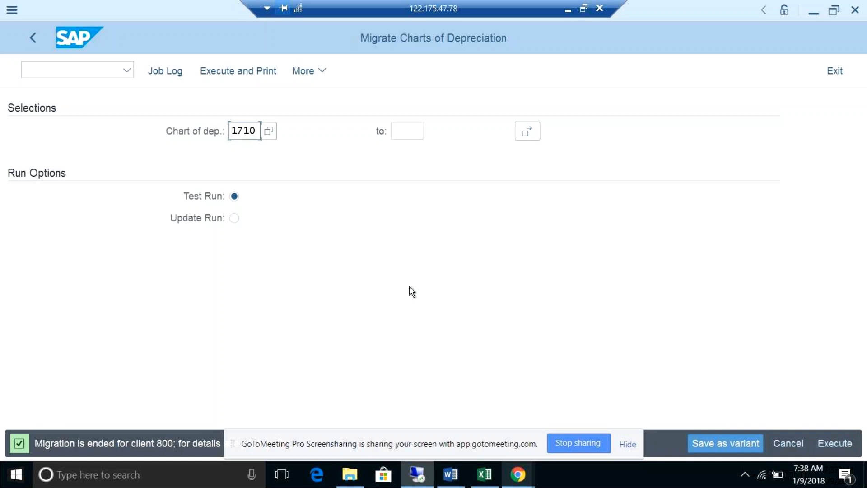
left_click(836, 440)
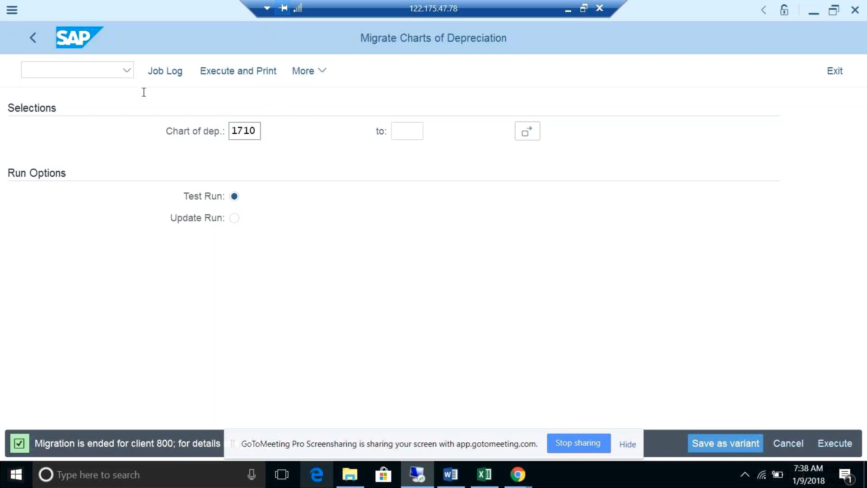
left_click(29, 38)
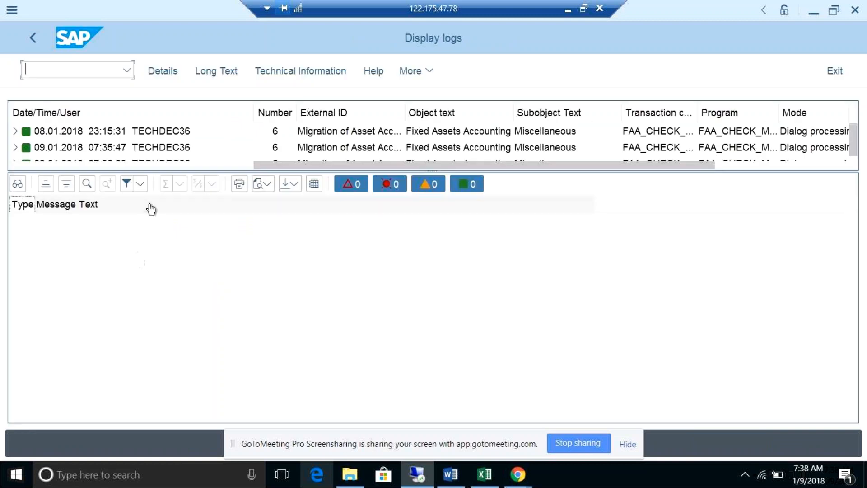
Read each of the four migration logs, confirming 1710 is already migrated without errors.
left_click_drag(847, 169, 855, 219)
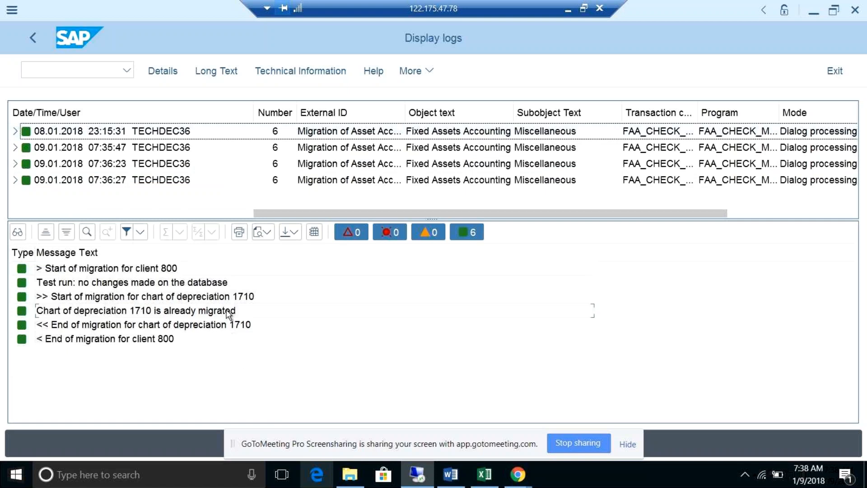
left_click(227, 340)
left_click(129, 271)
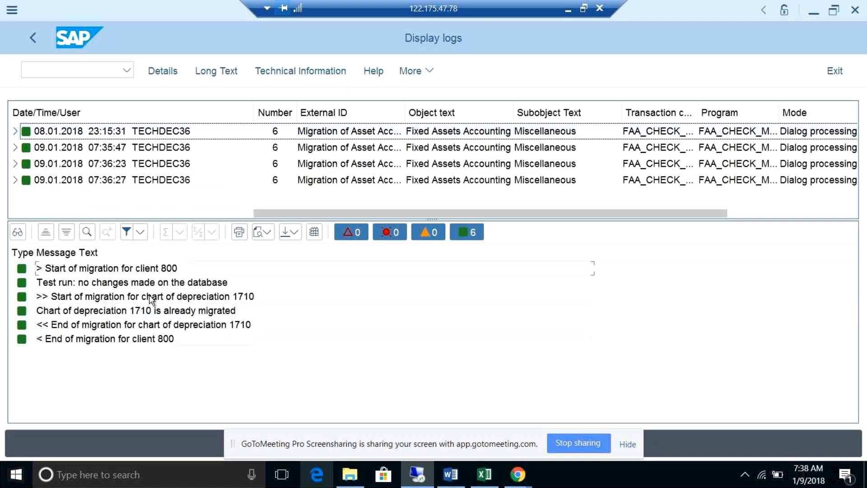
left_click(397, 148)
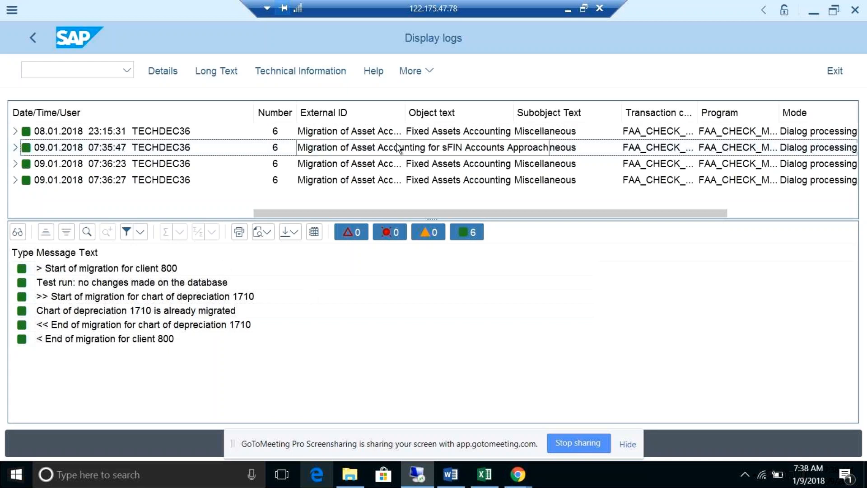
left_click(377, 166)
left_click(373, 180)
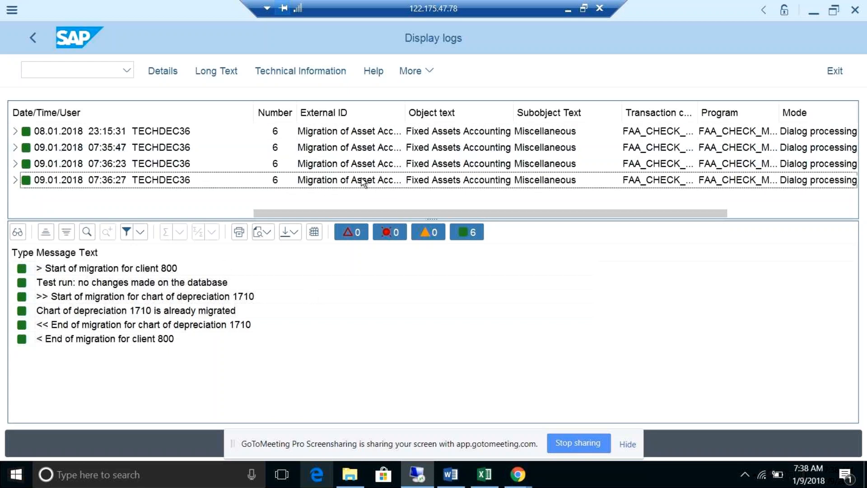
Go back from Display logs to the IMG migration steps.
left_click(30, 38)
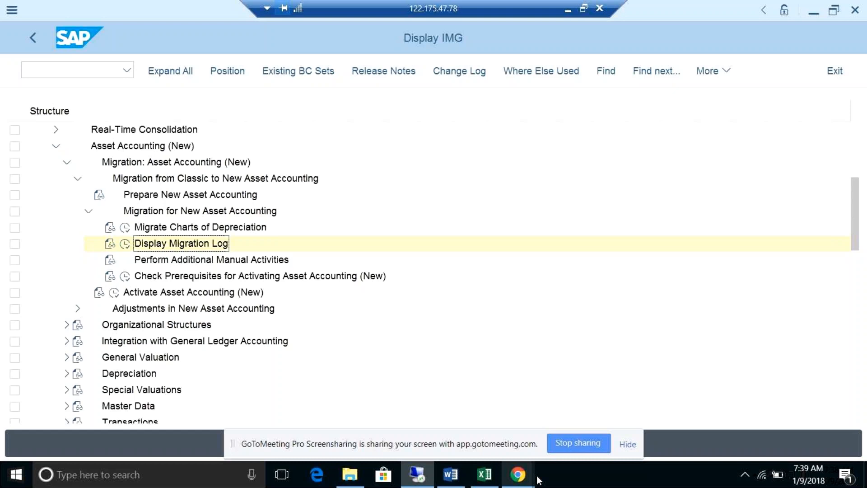
Switch to the GoToMeeting training window showing the attendee list.
mouse_move(517, 474)
left_click(499, 438)
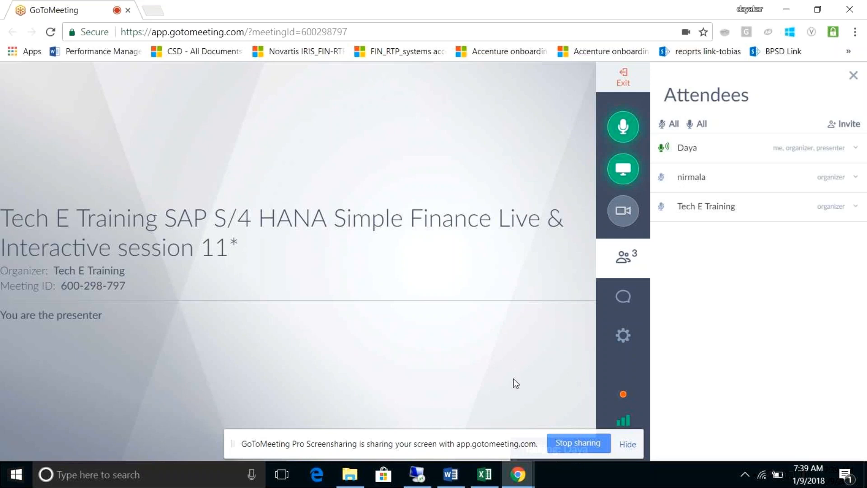
Restore the SAP session and select the Display Migration Log step.
mouse_move(420, 477)
left_click(438, 426)
left_click(142, 245)
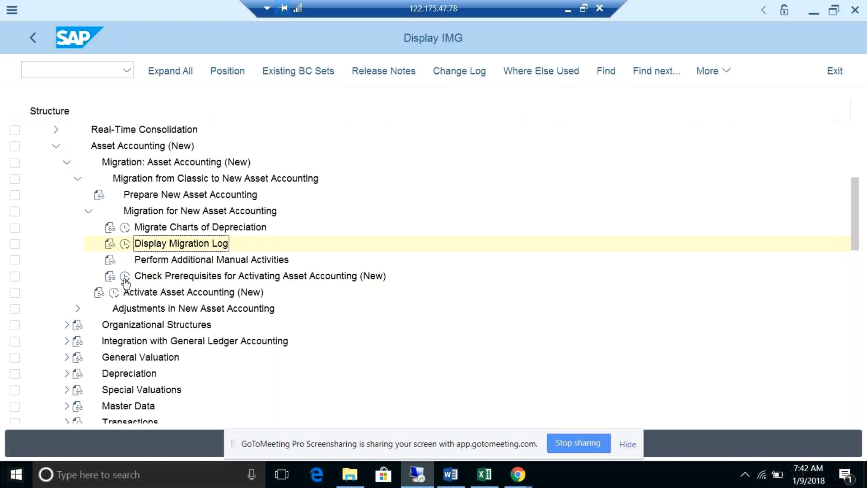
left_click(447, 474)
Scroll the notes to Prerequisites - New Asset Accounting and select its bullet points.
left_click_drag(861, 224, 861, 192)
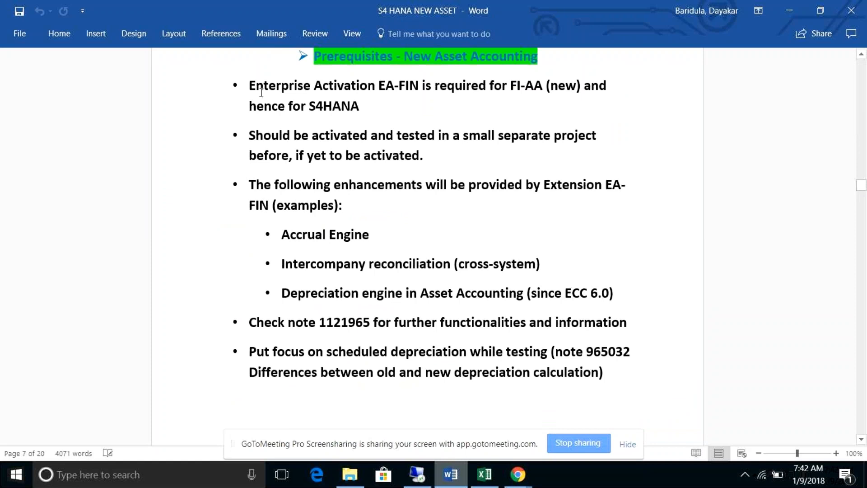
left_click_drag(249, 86, 289, 130)
Scroll Word's notes from the page 7 prerequisites to the page 8 parallel-currency depreciation area text.
left_click_drag(315, 189, 636, 387)
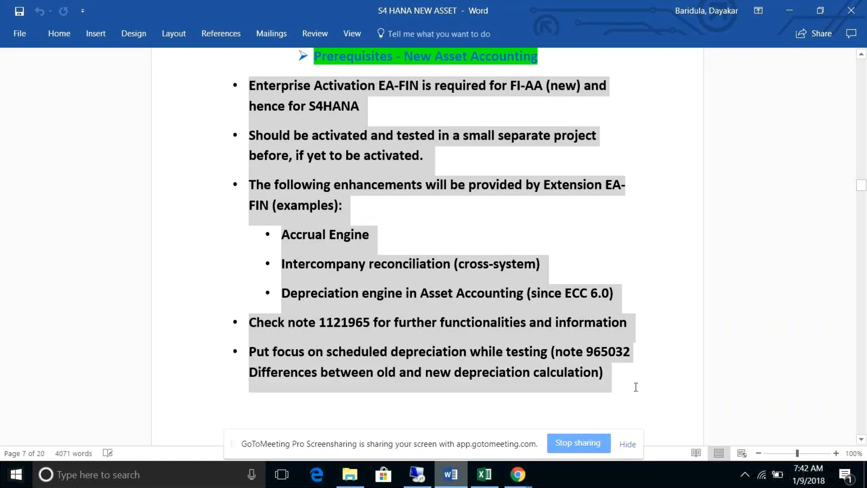
left_click(566, 247)
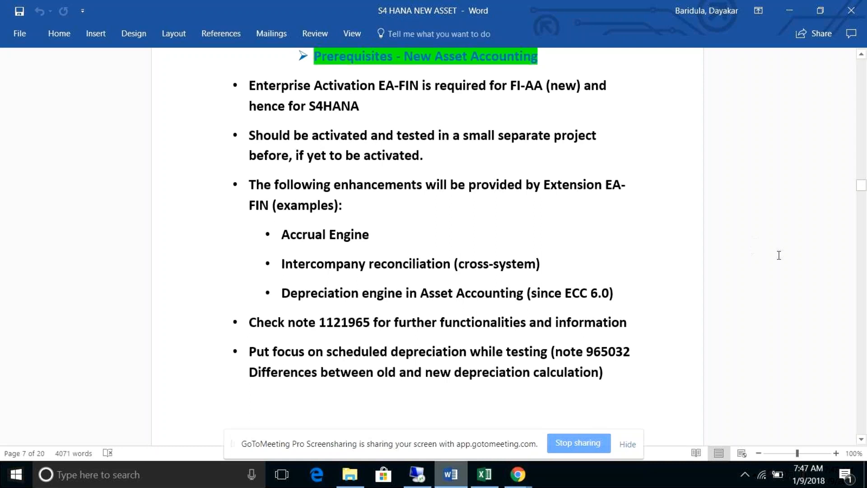
left_click_drag(863, 190, 863, 201)
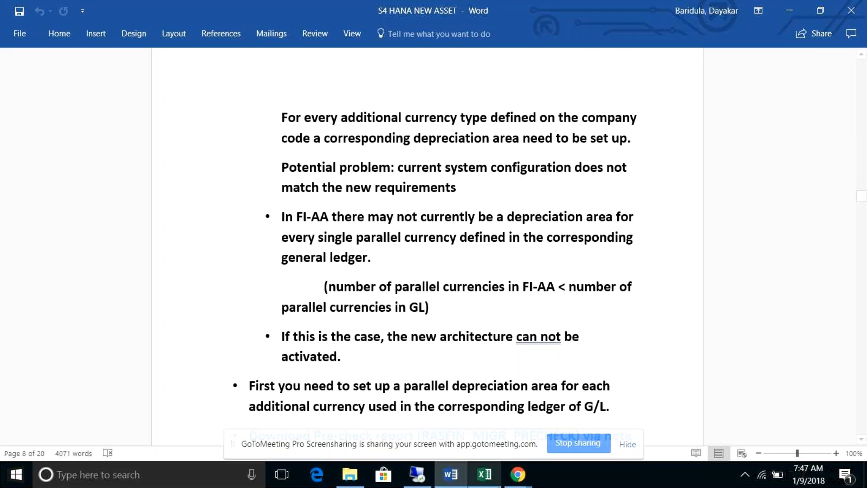
left_click(454, 478)
Scroll page 8 to the RASFIN_MIGR_PRECHECK note 1939592 and the list of checks to perform.
left_click(455, 479)
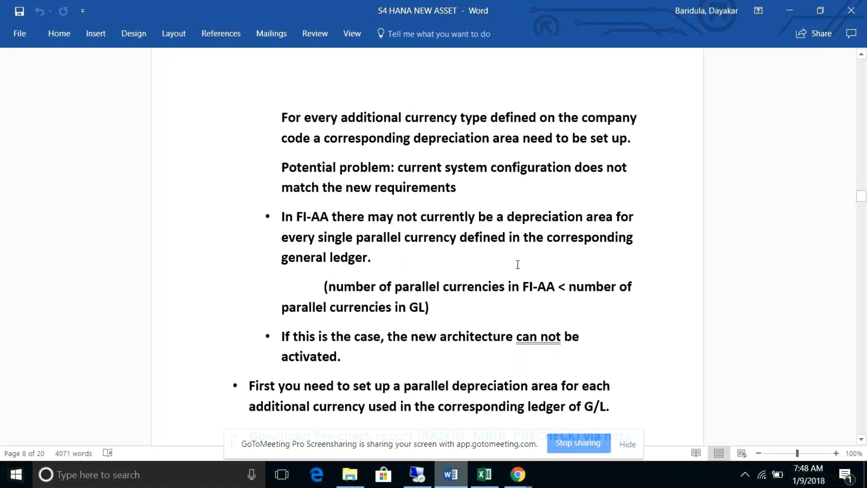
left_click_drag(863, 201, 863, 210)
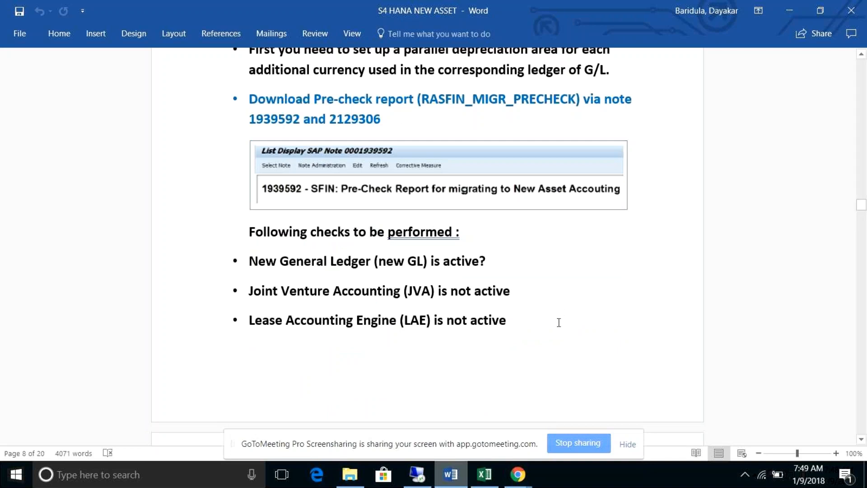
Scroll Word to the remaining pre-checks and Configuration Changes heading, then switch to the SAP Display IMG.
left_click_drag(861, 207, 862, 215)
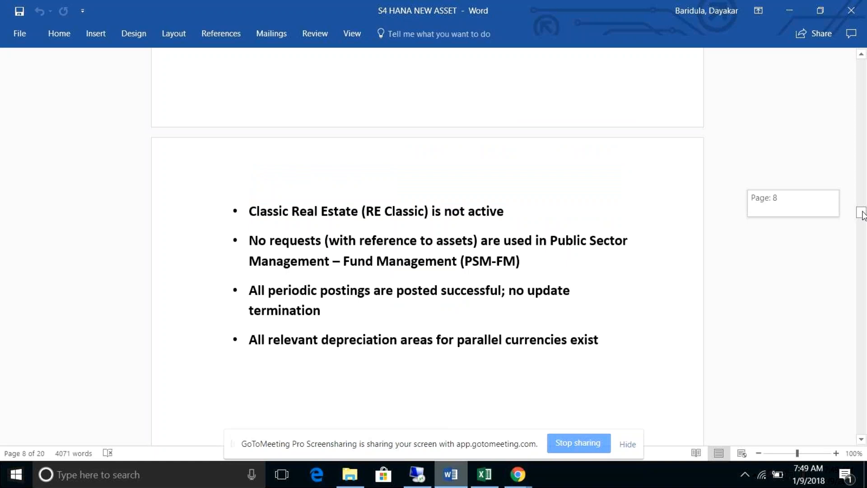
left_click_drag(862, 215, 862, 216)
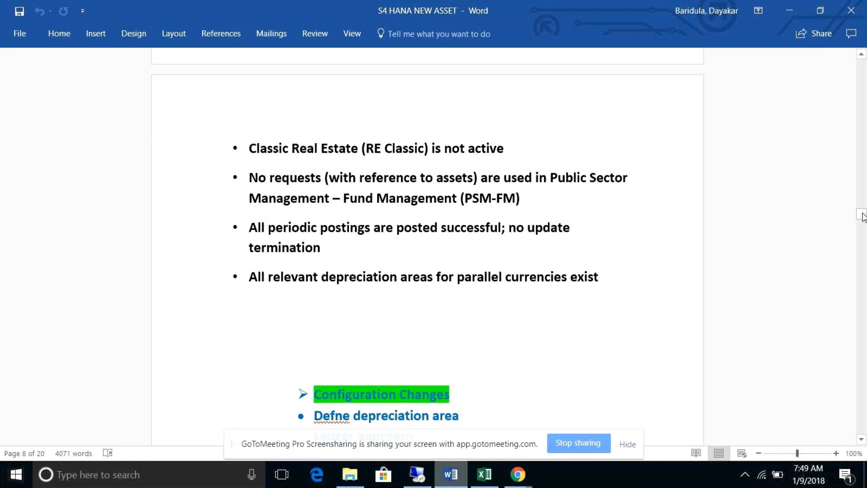
left_click_drag(862, 216, 861, 216)
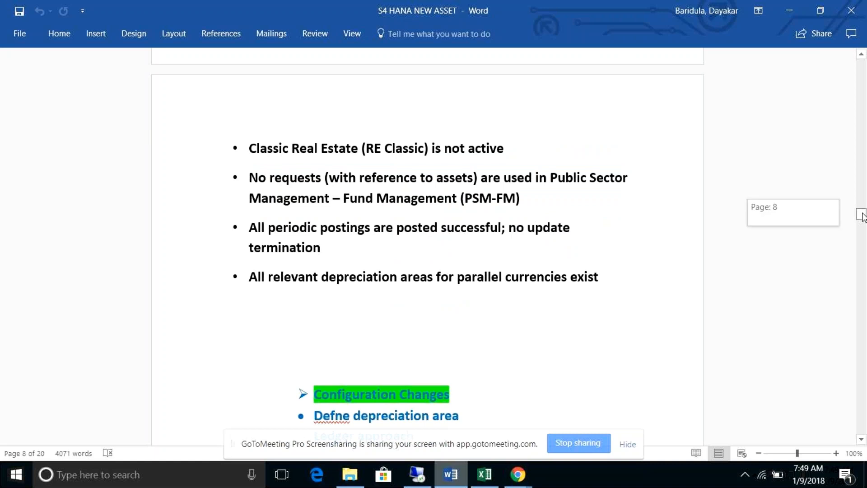
left_click_drag(861, 216, 862, 216)
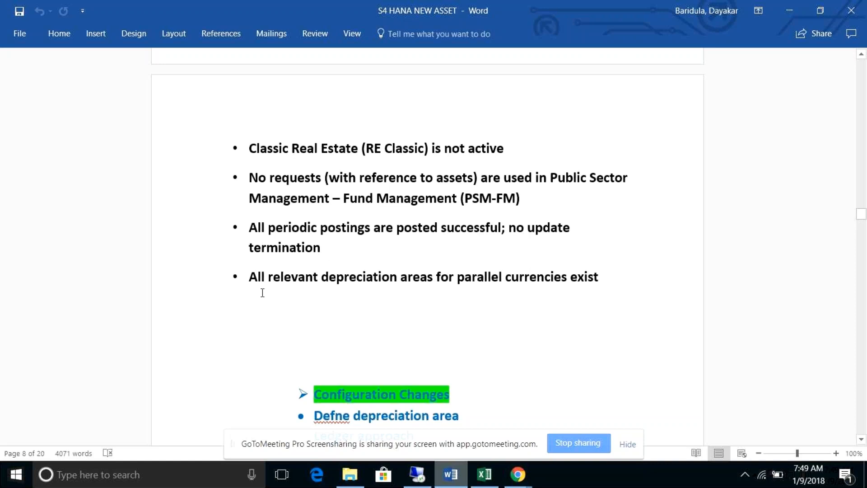
left_click_drag(263, 290, 583, 298)
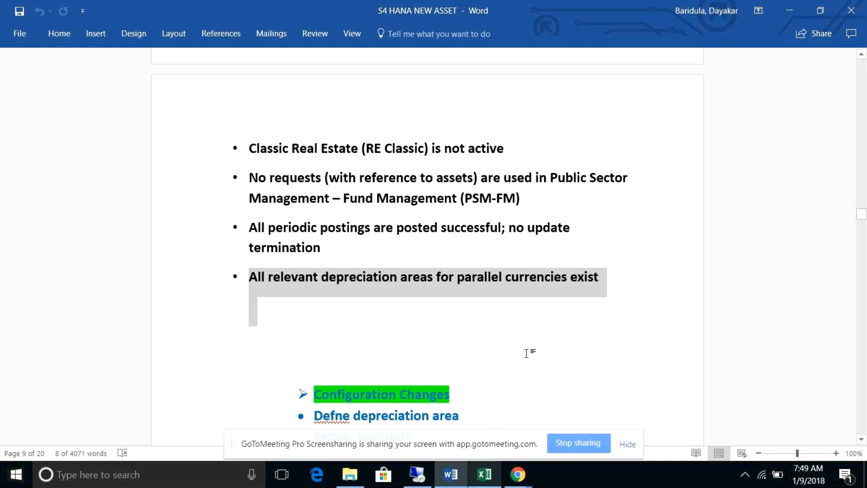
left_click(416, 478)
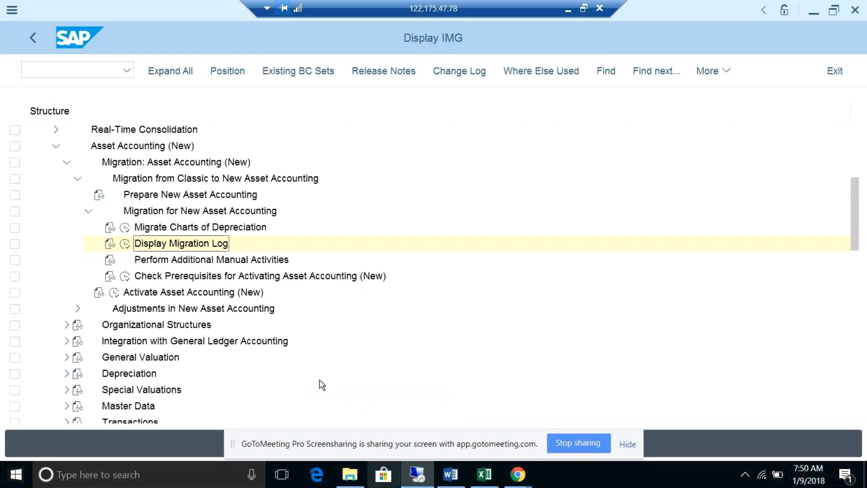
Minimize the SAP session and bring the Word notes back to the front.
left_click(569, 12)
left_click(418, 477)
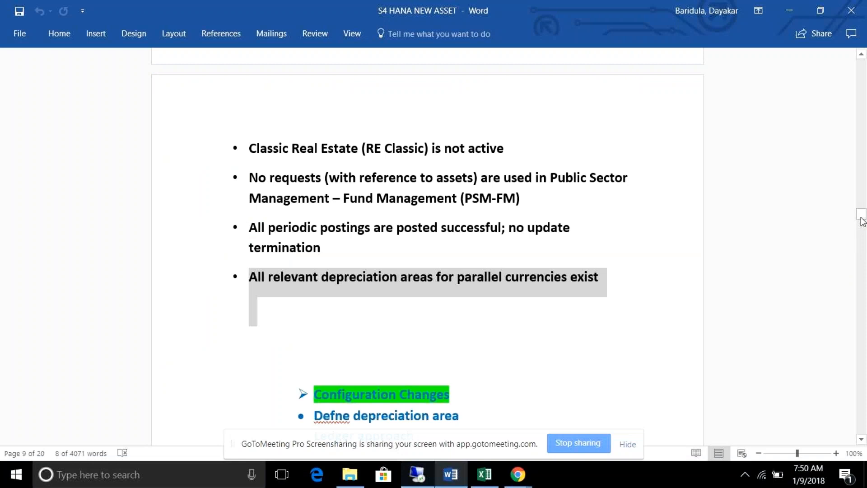
Scroll Word up to the page 7 prerequisites and back down to the Configuration Changes list.
left_click_drag(862, 220, 862, 221)
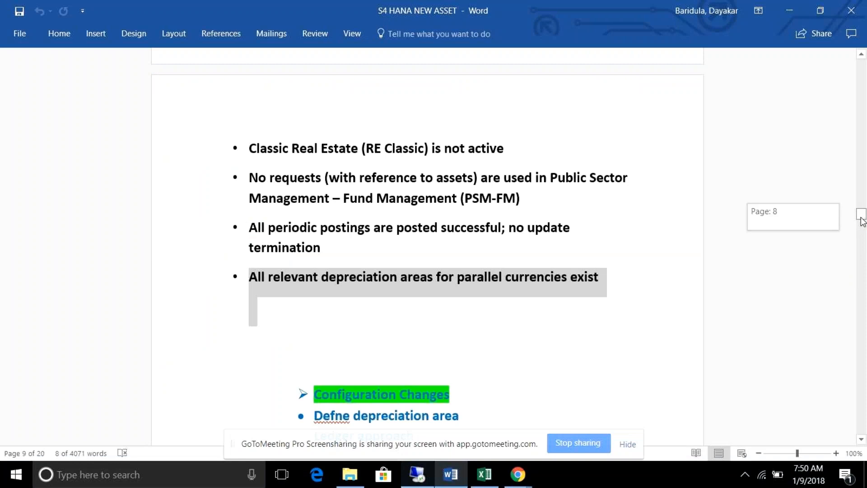
left_click_drag(861, 220, 861, 192)
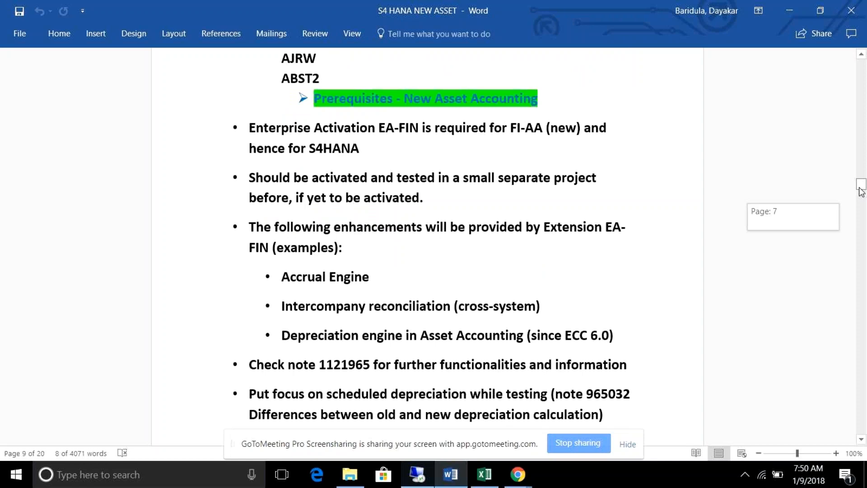
left_click_drag(862, 191, 861, 223)
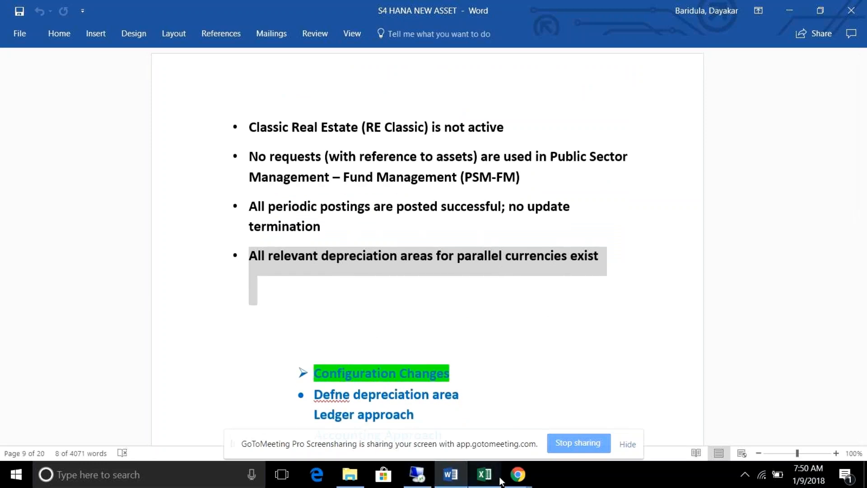
left_click(427, 478)
left_click(428, 478)
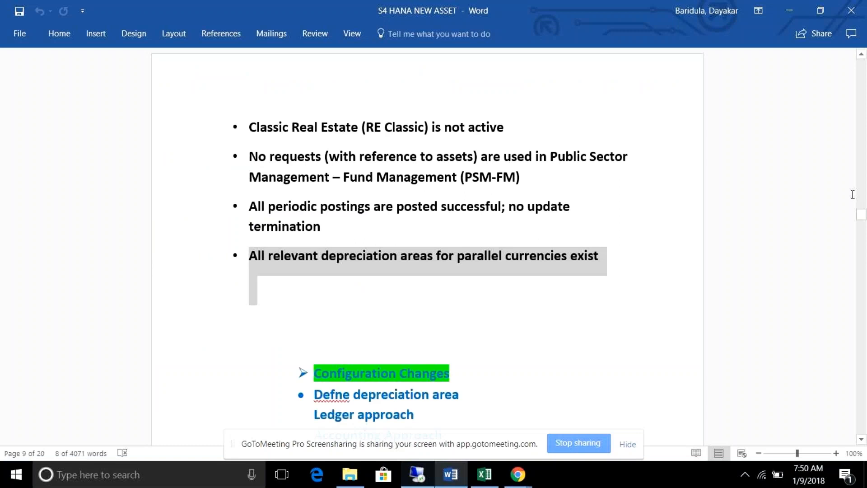
left_click(408, 485)
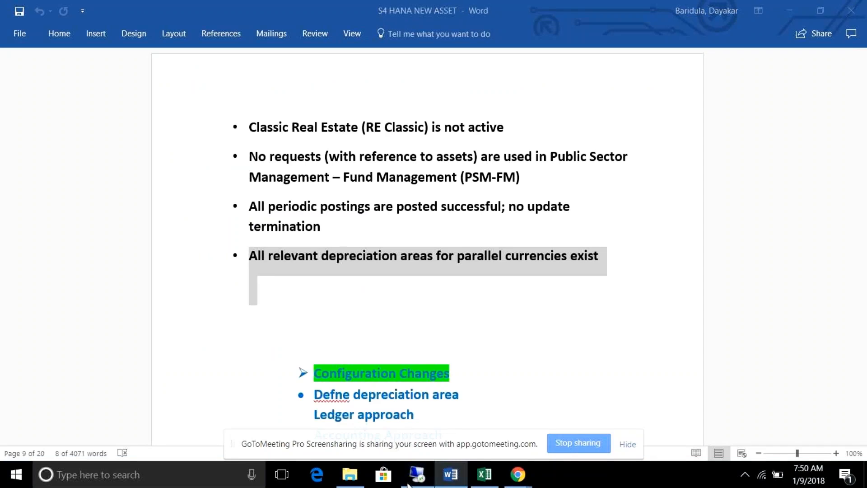
left_click(452, 477)
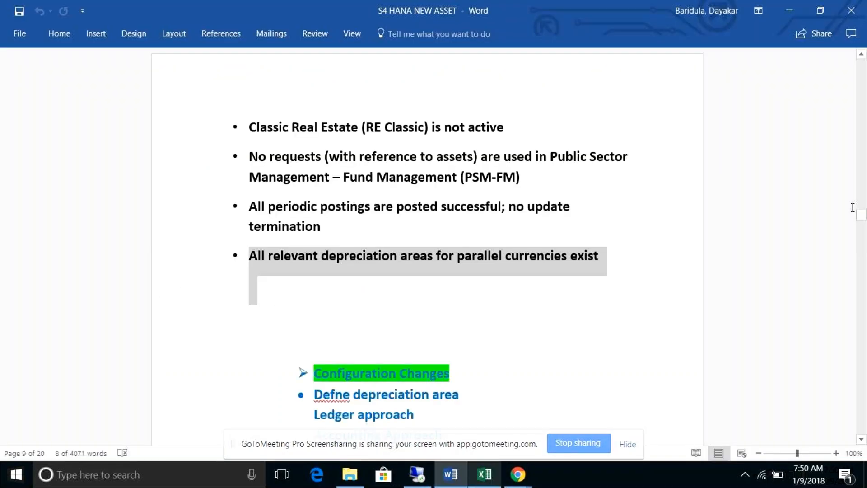
Scroll Word to show Configuration Changes through revenue distribution for asset retirement, then the Migration heading.
left_click_drag(861, 218, 861, 218)
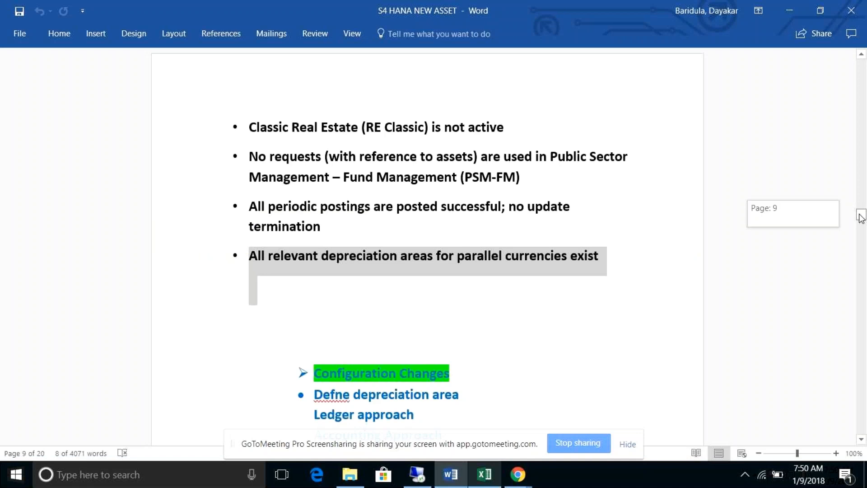
left_click_drag(861, 218, 861, 220)
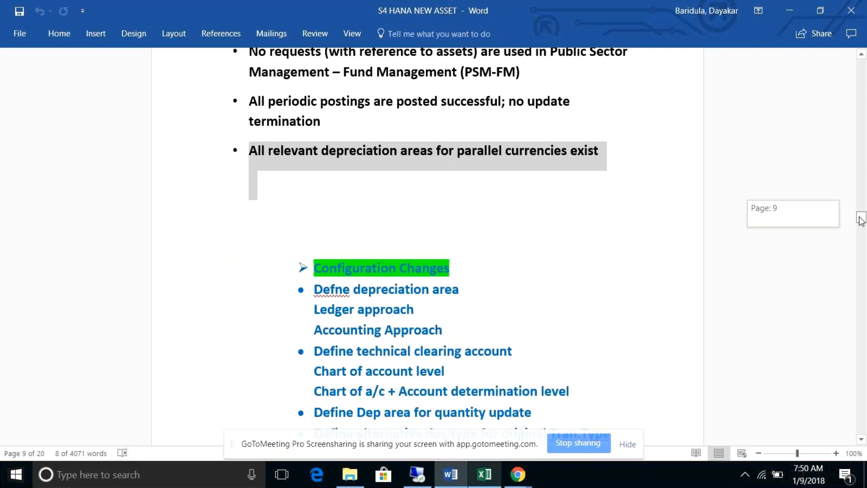
left_click_drag(859, 217, 860, 217)
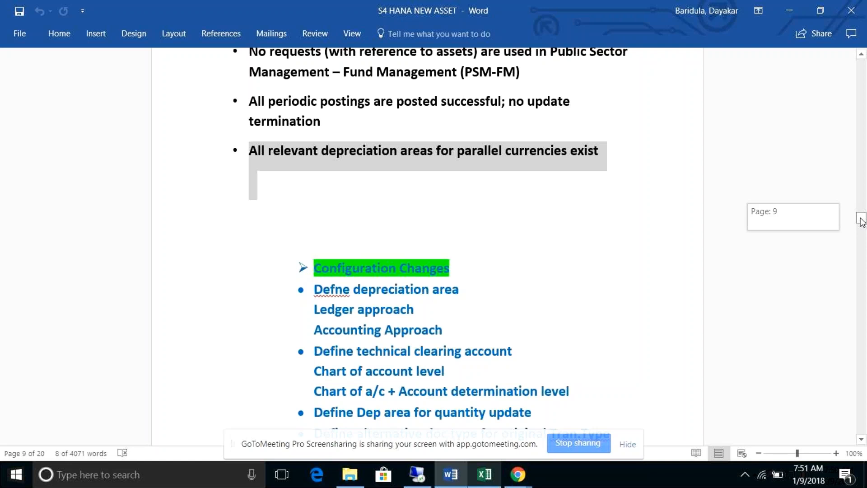
left_click_drag(861, 217, 860, 221)
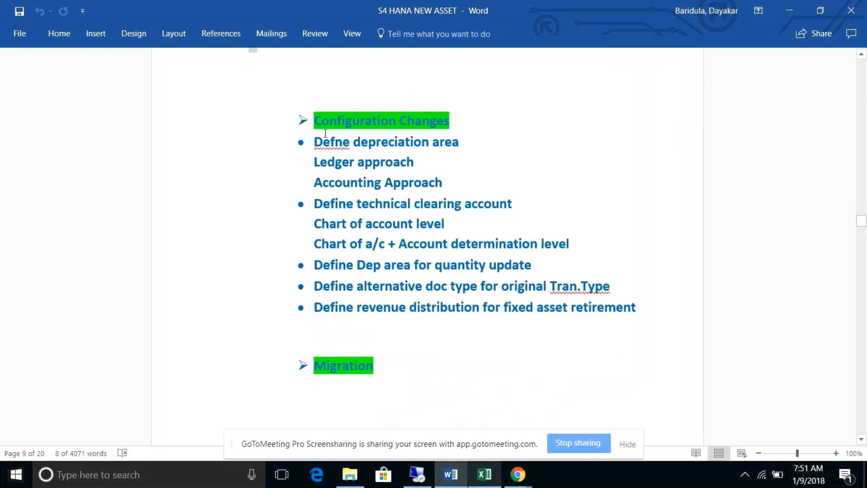
left_click_drag(315, 141, 584, 307)
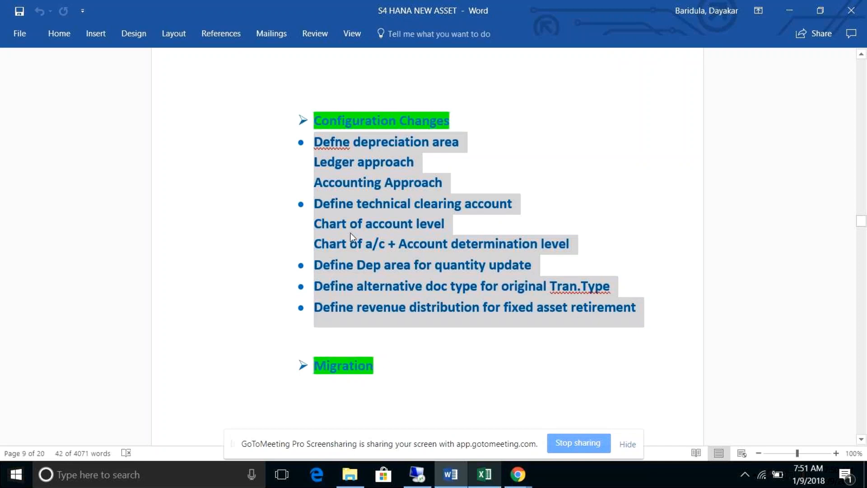
left_click(503, 128)
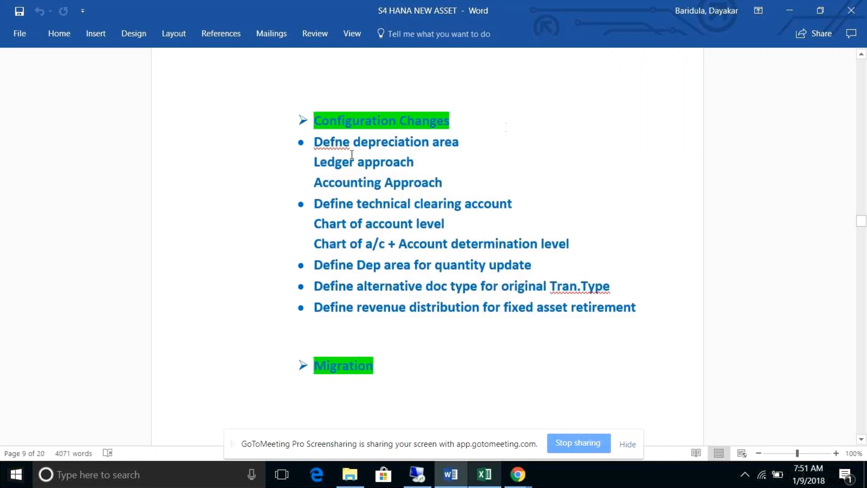
left_click_drag(314, 141, 448, 172)
left_click(447, 180)
left_click_drag(423, 164, 328, 143)
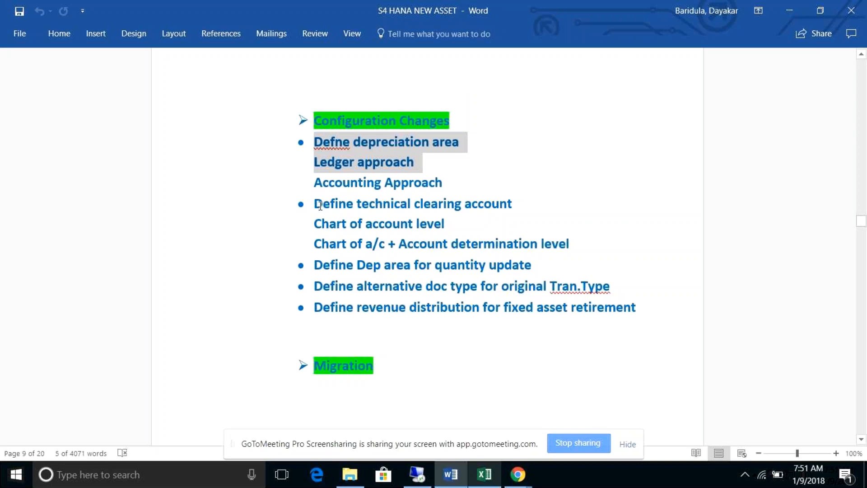
left_click_drag(316, 202, 496, 197)
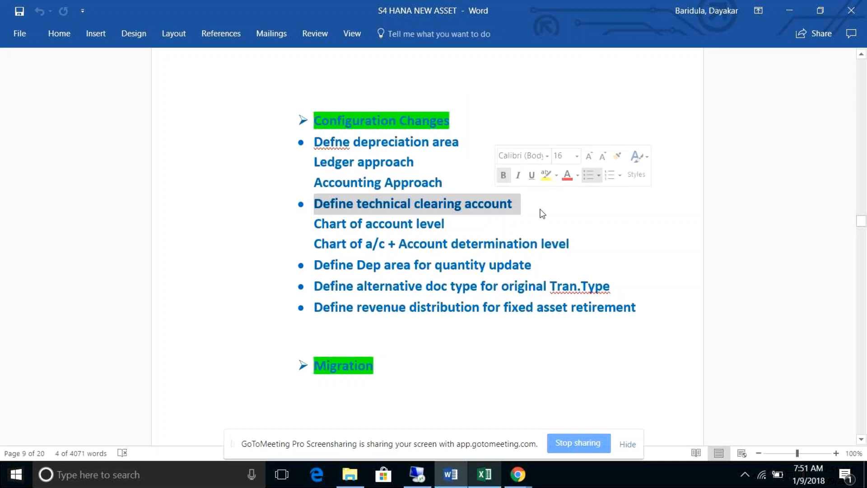
left_click(524, 212)
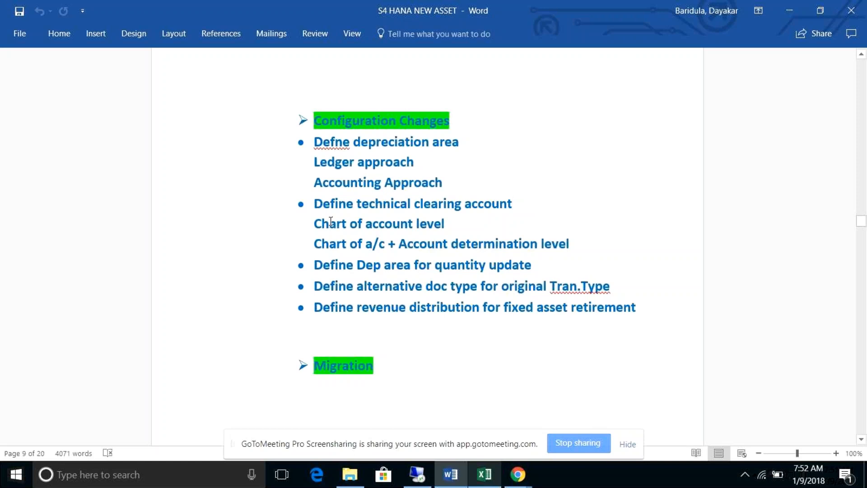
left_click_drag(313, 224, 442, 222)
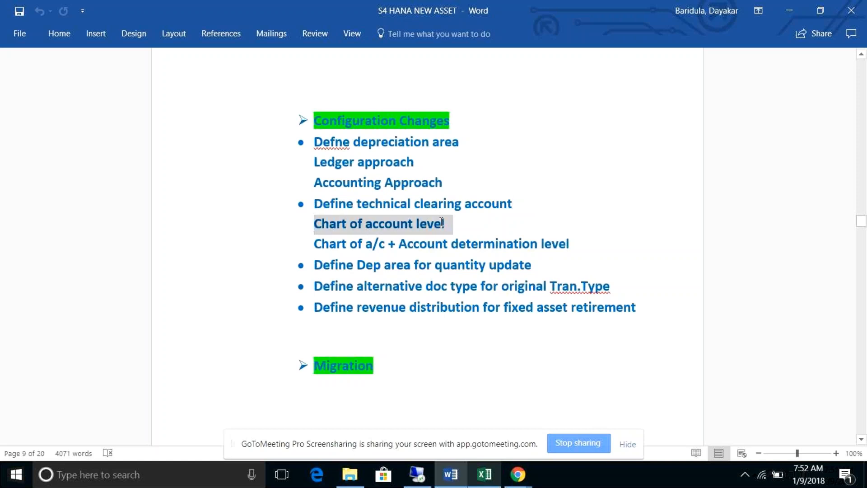
left_click(319, 245)
left_click_drag(318, 245, 346, 244)
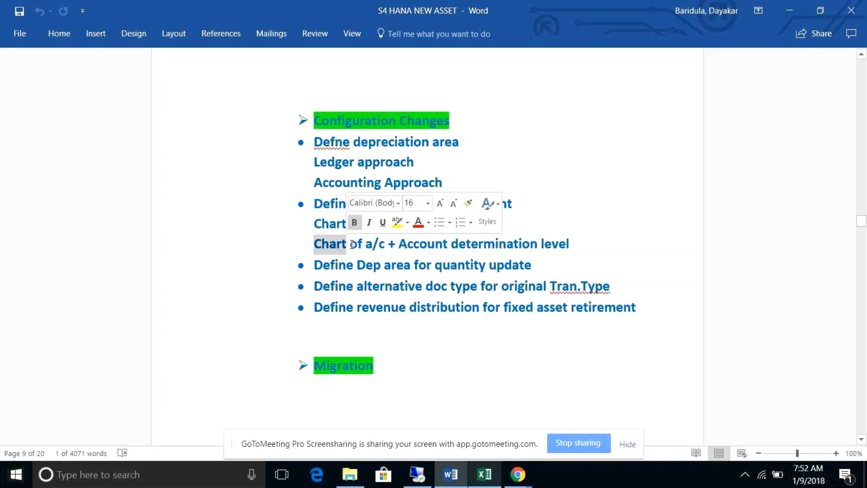
left_click(576, 246)
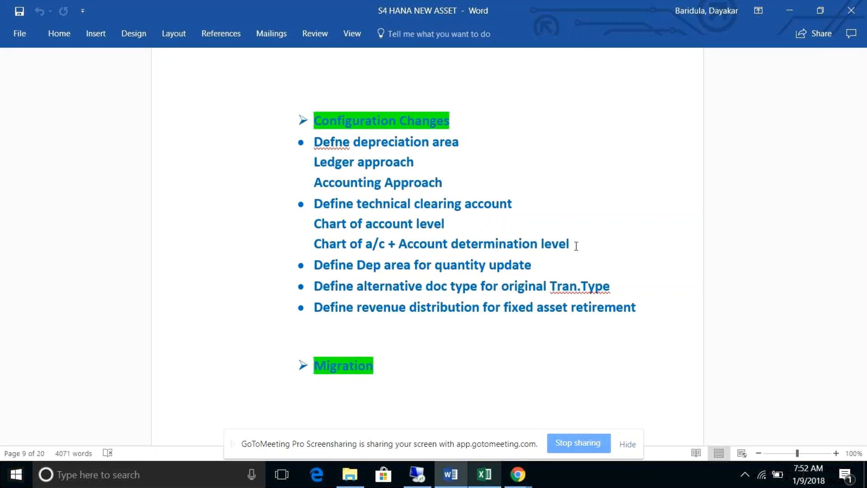
left_click(547, 266)
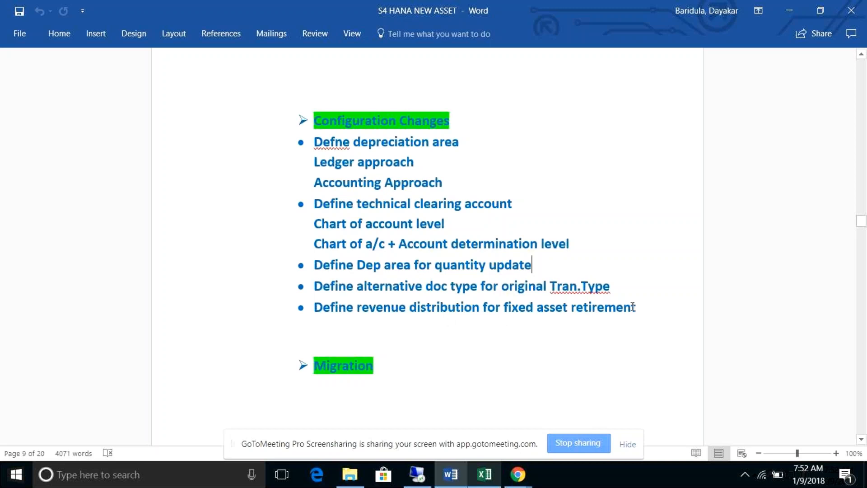
left_click(625, 294)
Run Display Migration Log, confirm chart of depreciation 1710 is already migrated, and return to the IMG.
left_click(419, 475)
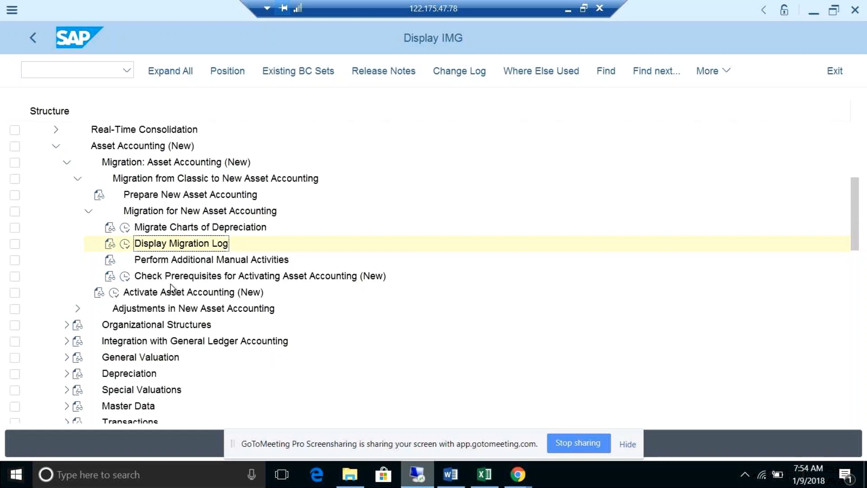
left_click(126, 244)
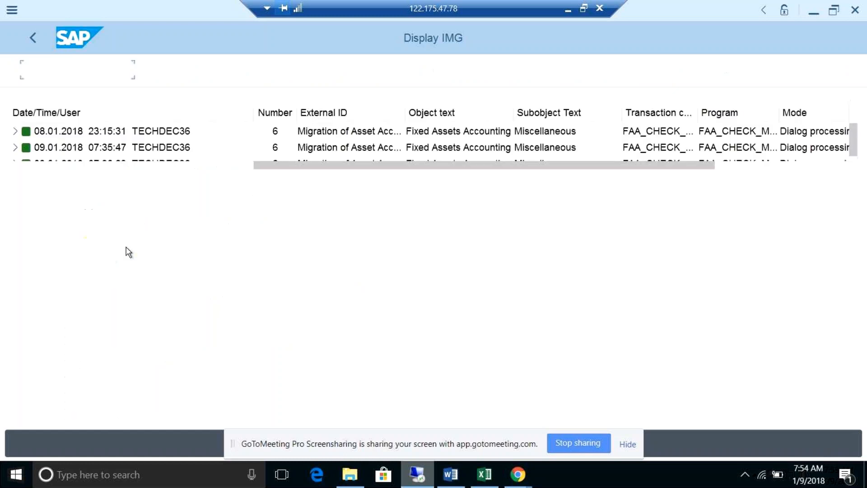
left_click(128, 132)
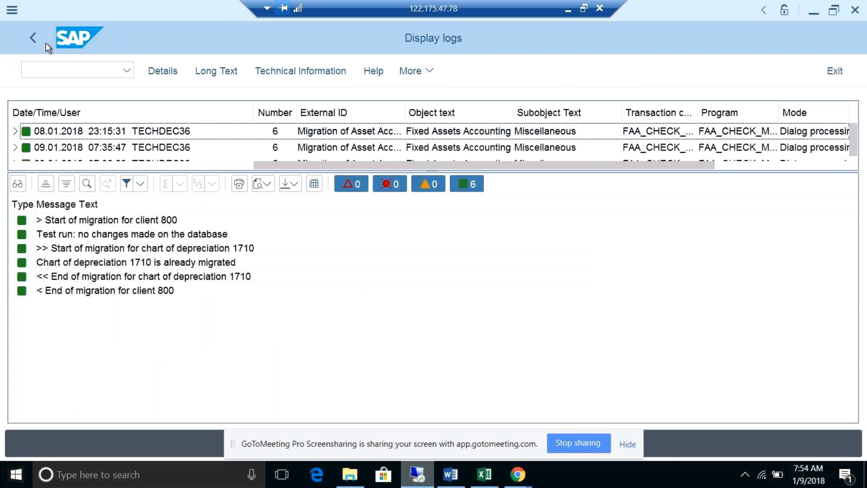
left_click(31, 36)
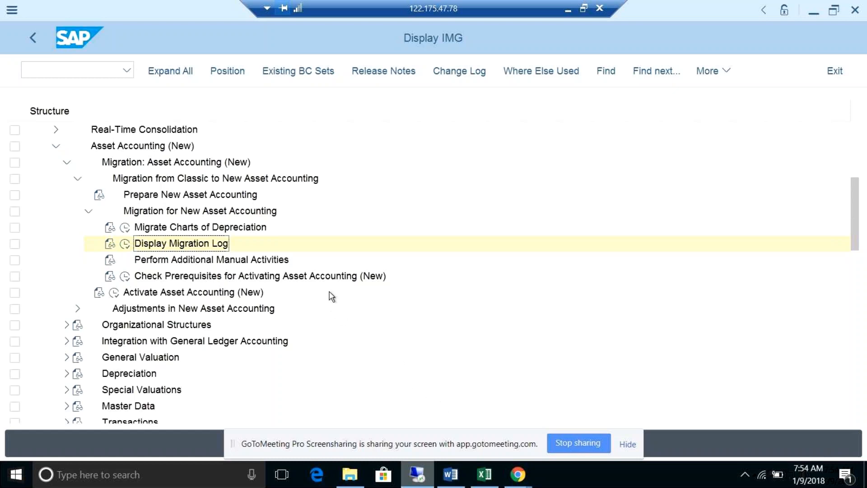
left_click(115, 295)
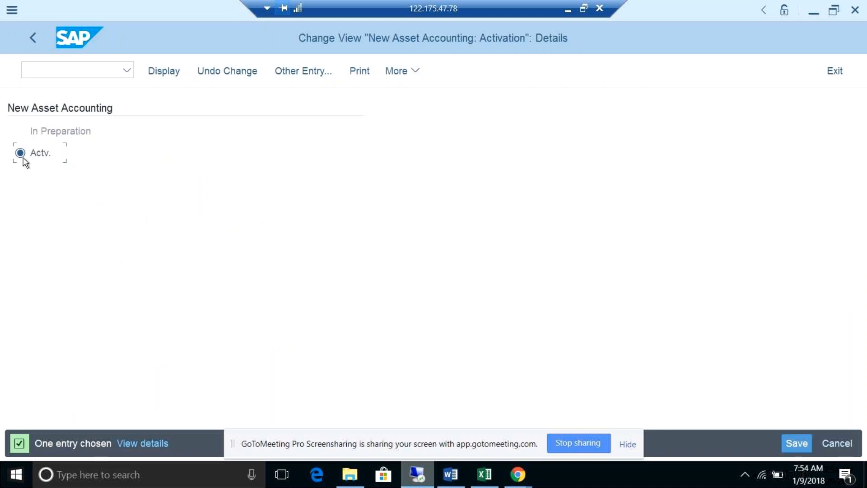
left_click(33, 41)
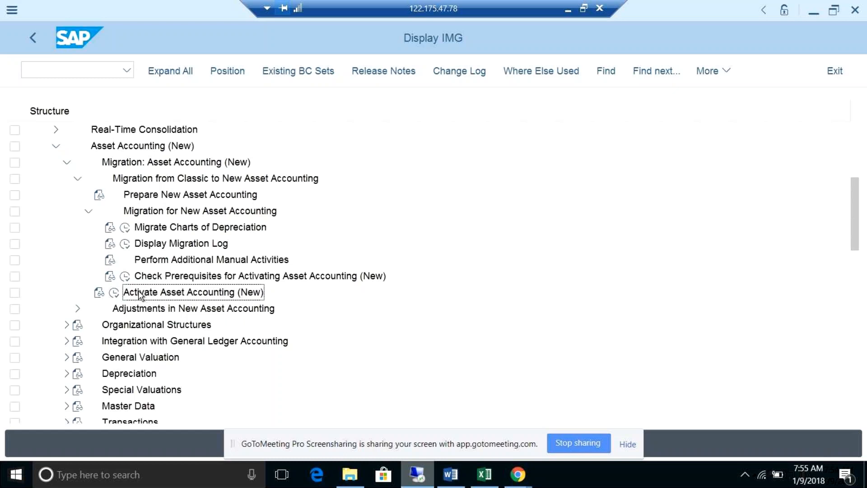
Expand Adjustments in New Asset Accounting to list Adjust Parameters in Chart of Depreciation and Display Migration Log.
left_click(113, 292)
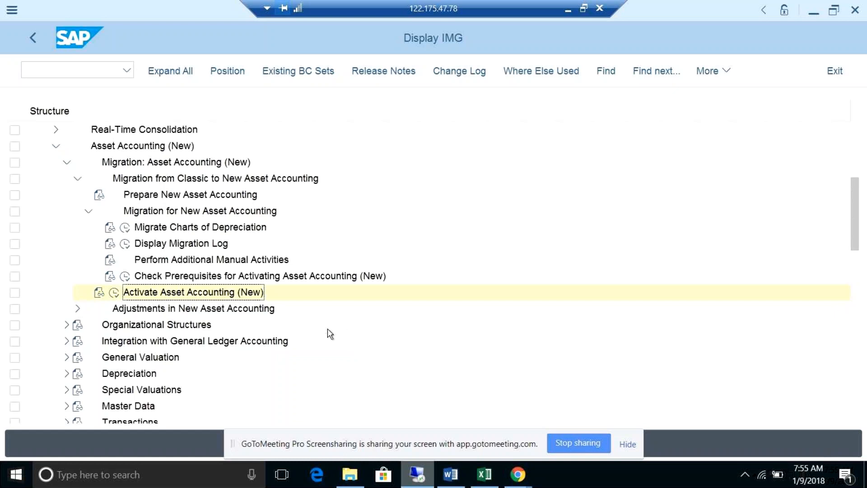
left_click(77, 310)
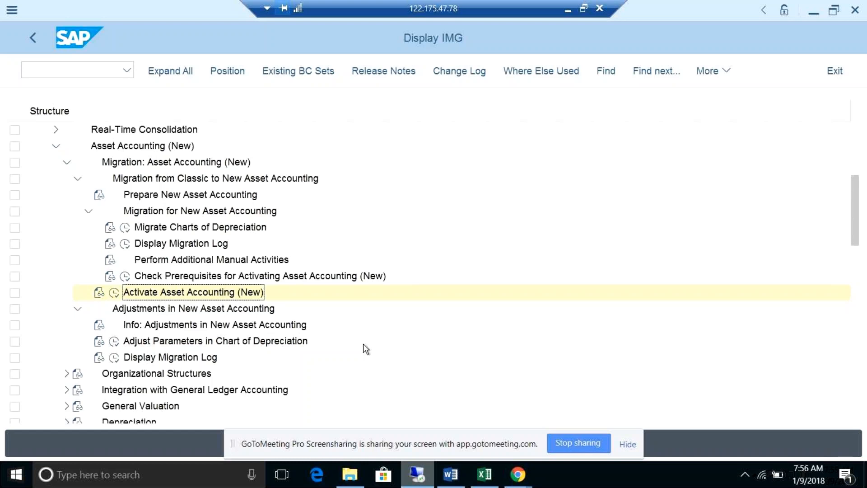
left_click_drag(855, 241, 855, 266)
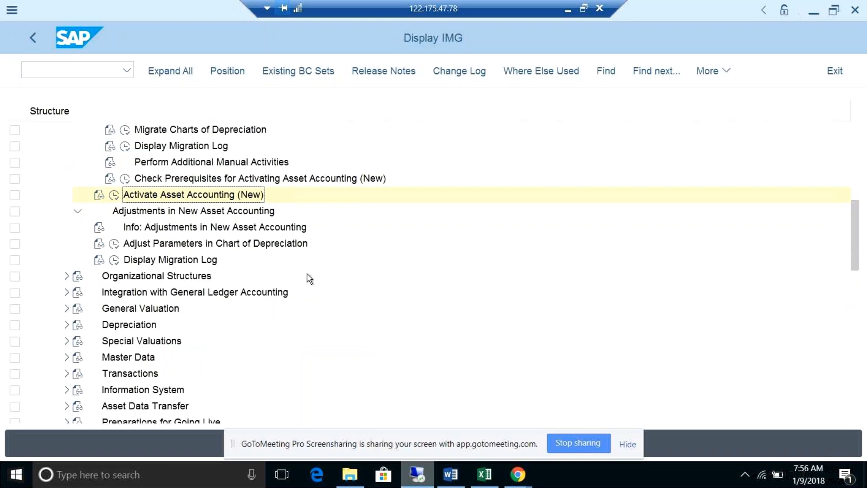
Run Adjust Parameters in Chart of Depreciation for chart 1710.
left_click(114, 244)
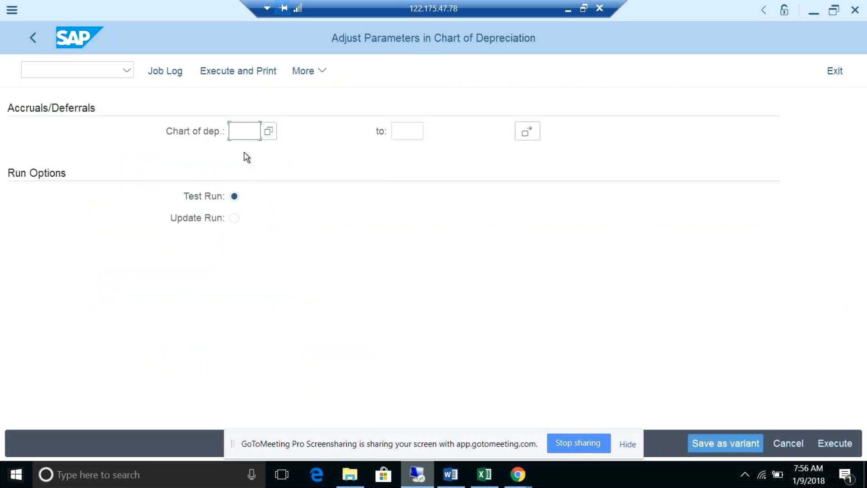
left_click(243, 137)
type("1710")
left_click(832, 442)
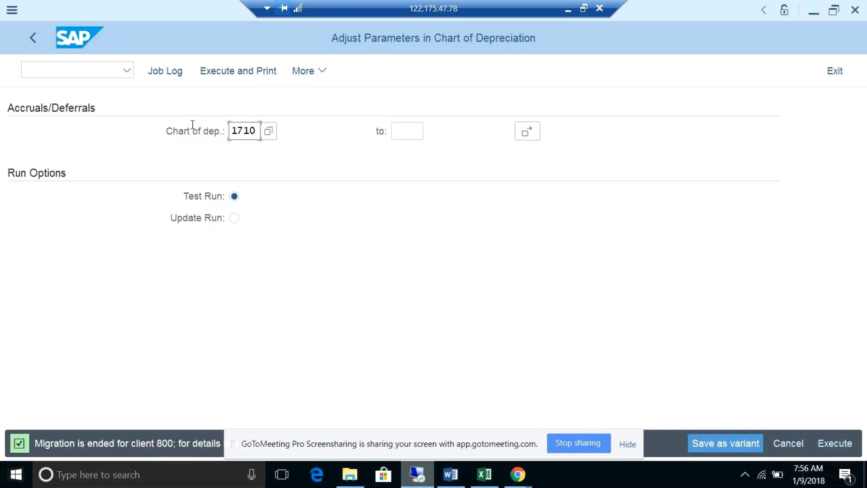
Back in the IMG, expand Organizational Structures to show Copy Reference Chart of Depreciation/Depreciation Areas.
left_click(33, 37)
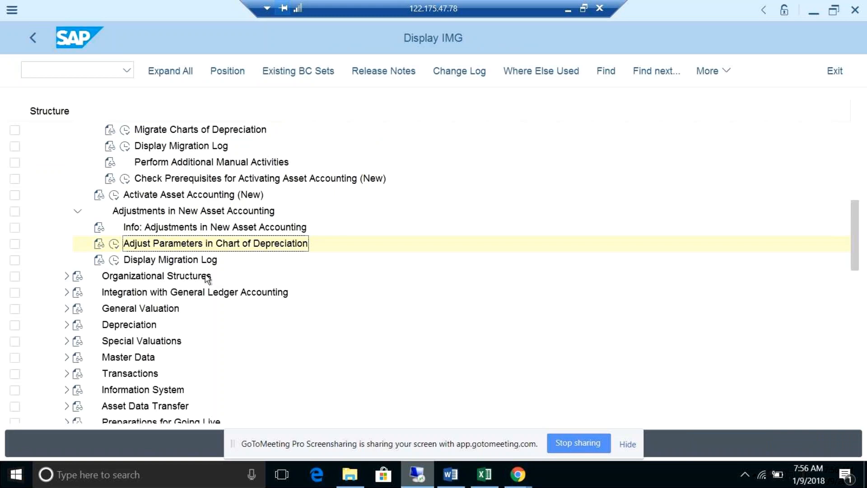
left_click(67, 277)
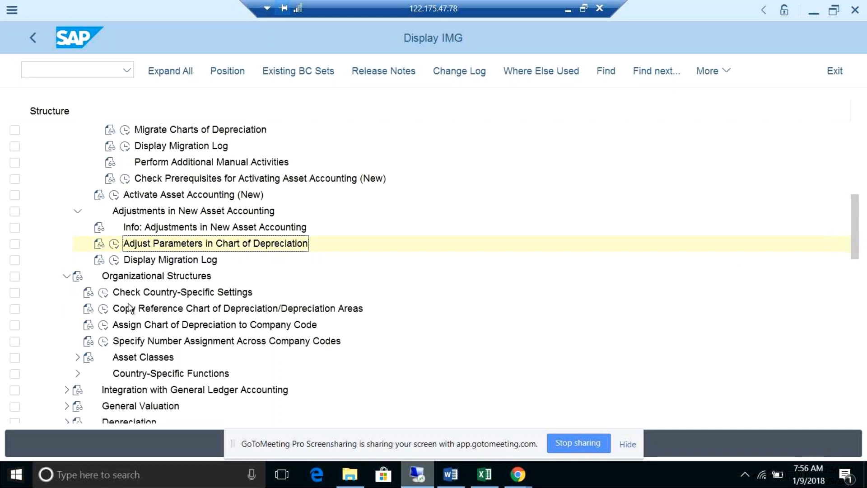
left_click_drag(858, 254, 856, 268)
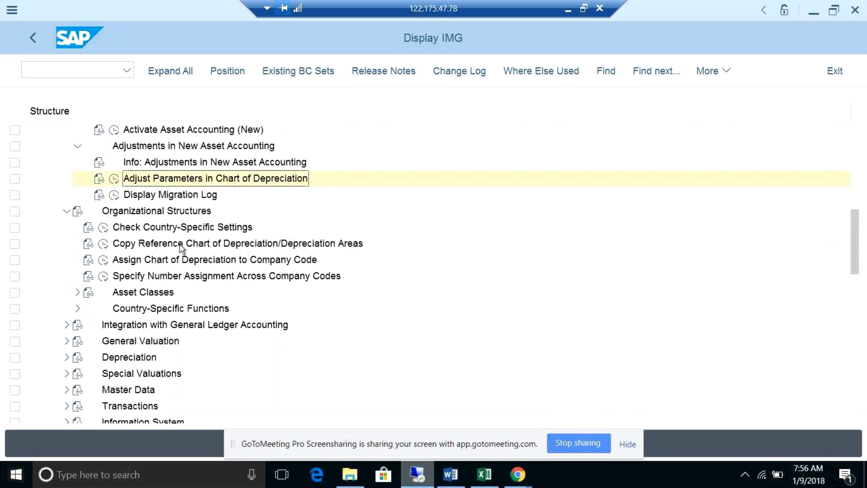
Open Copy Reference Chart of Depreciation and review the chart descriptions for 1710 and 3710.
left_click(104, 246)
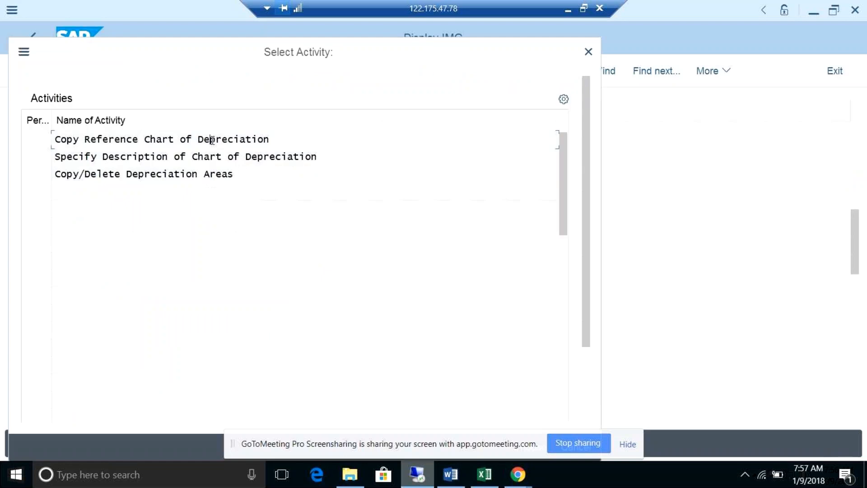
double_click(212, 140)
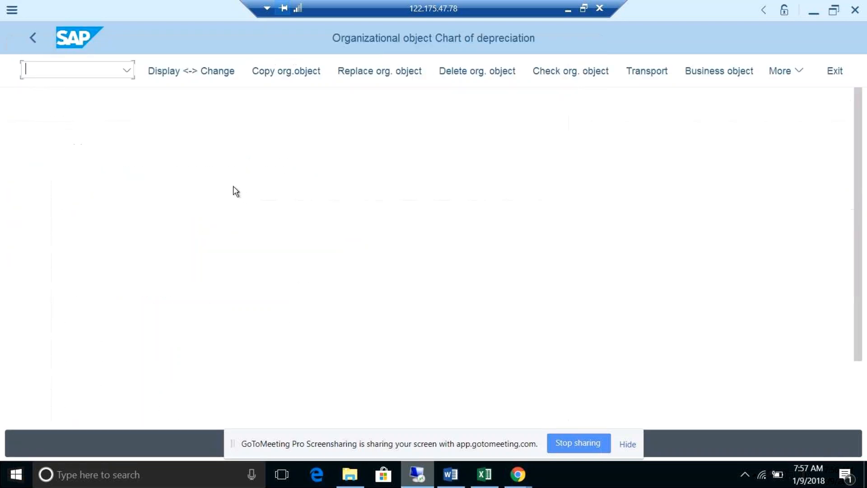
left_click(33, 39)
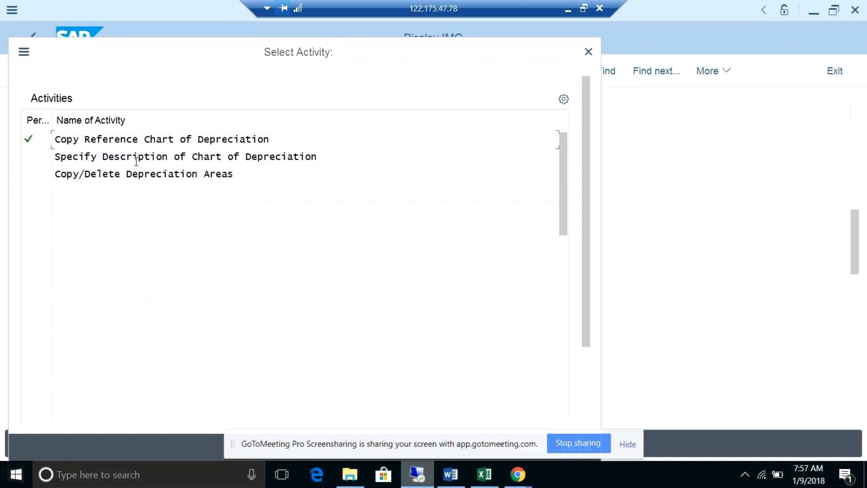
double_click(136, 159)
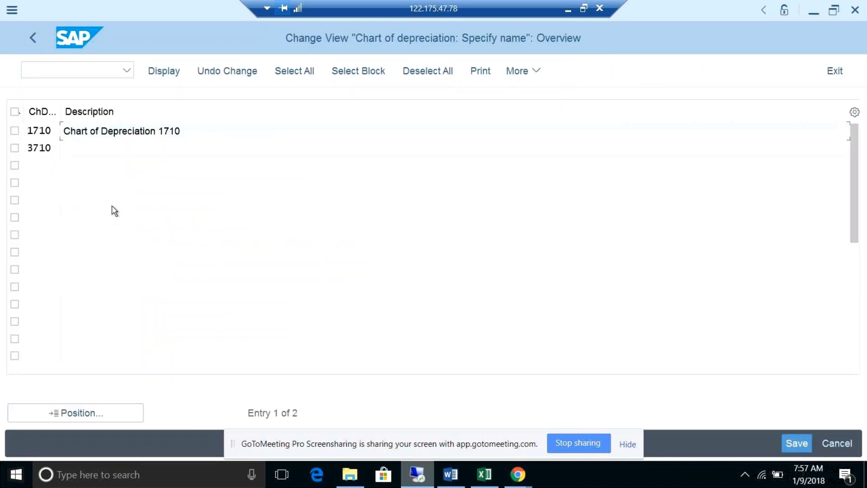
double_click(89, 130)
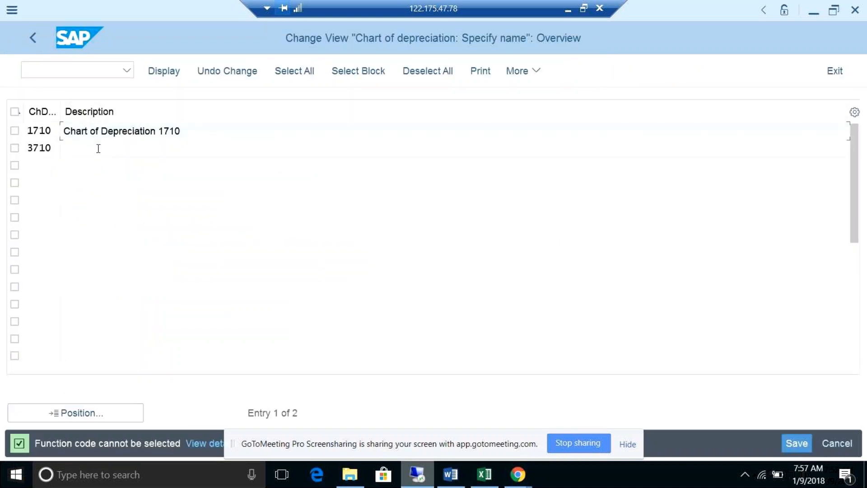
left_click(32, 34)
Open chart 1710's Copy/Delete Depreciation Areas, note area 1's LG principle, then bring Word forward.
double_click(134, 173)
type("1710")
key("Return")
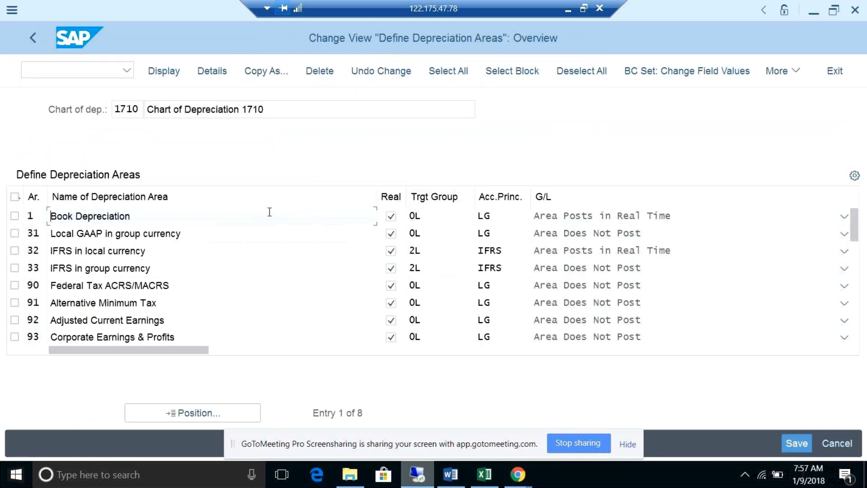
left_click(504, 218)
left_click(451, 475)
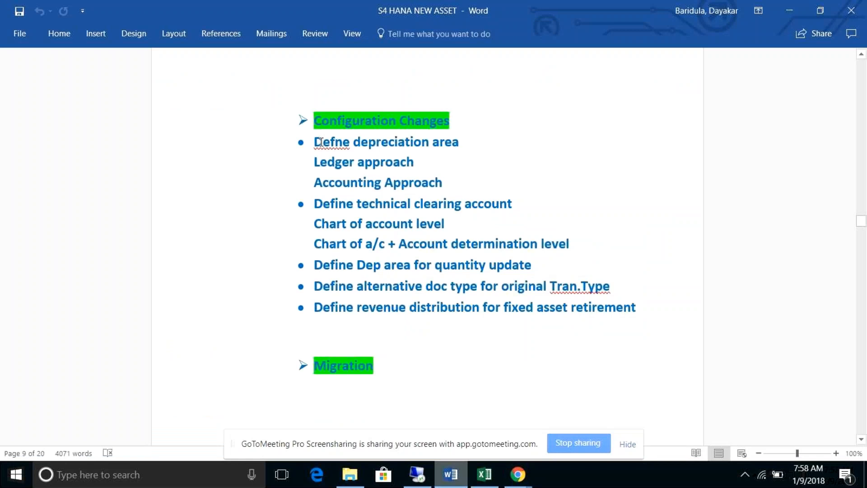
Highlight the 'Defne depreciation area' and 'Ledger approach' note lines, then minimize Word.
left_click_drag(328, 143, 413, 161)
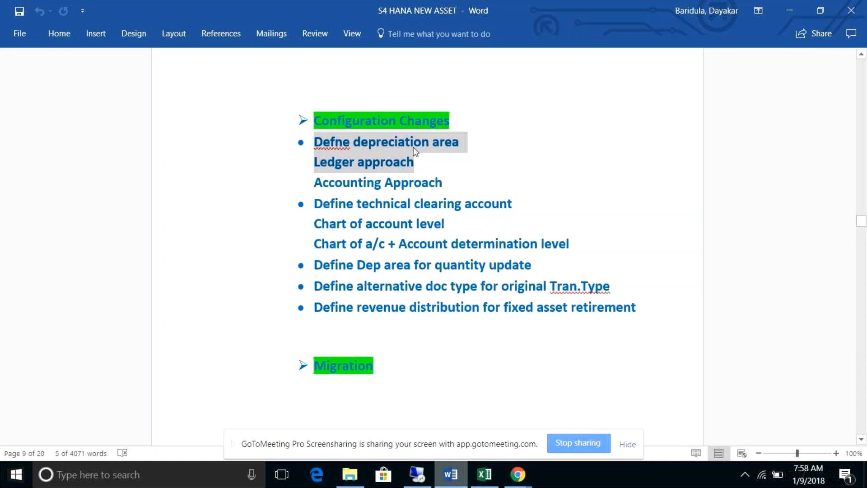
left_click(785, 15)
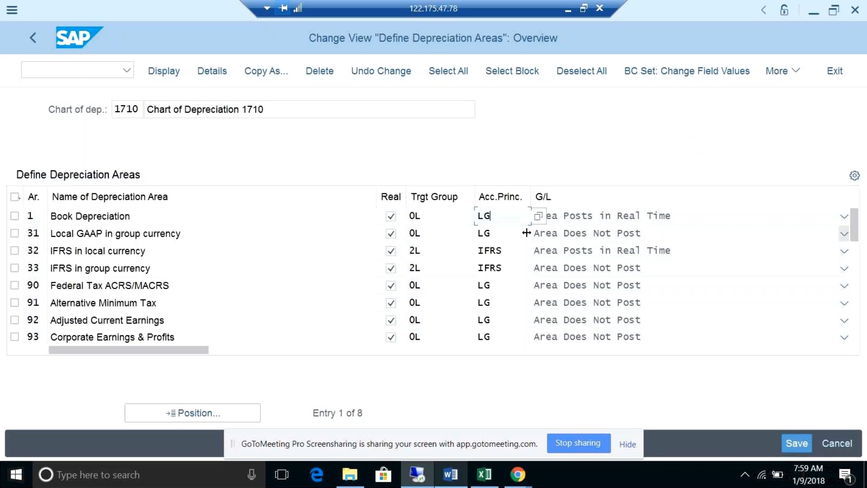
left_click(452, 253)
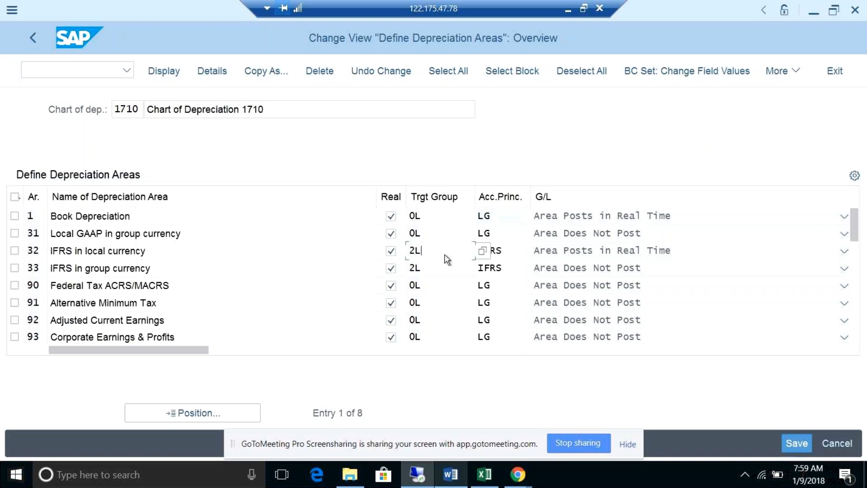
left_click(513, 252)
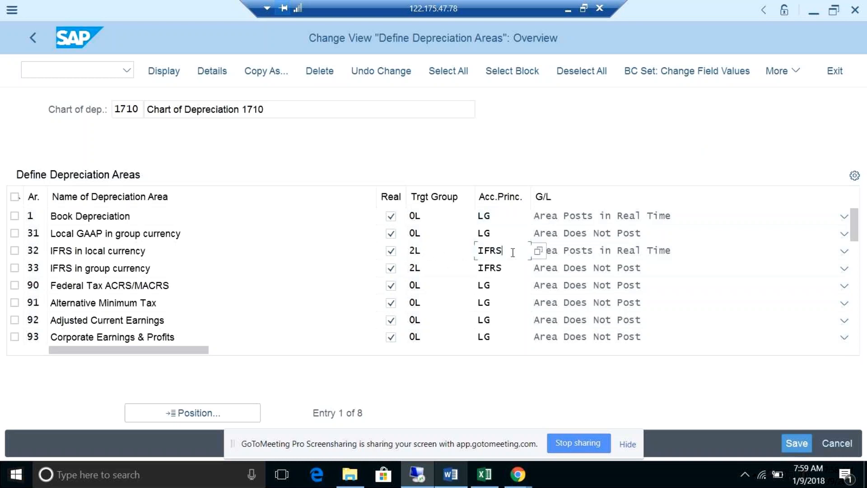
left_click(434, 254)
left_click(508, 253)
left_click(168, 214)
left_click(513, 251)
left_click(440, 76)
Open a new SAP GUI session window from the System menu.
left_click(790, 72)
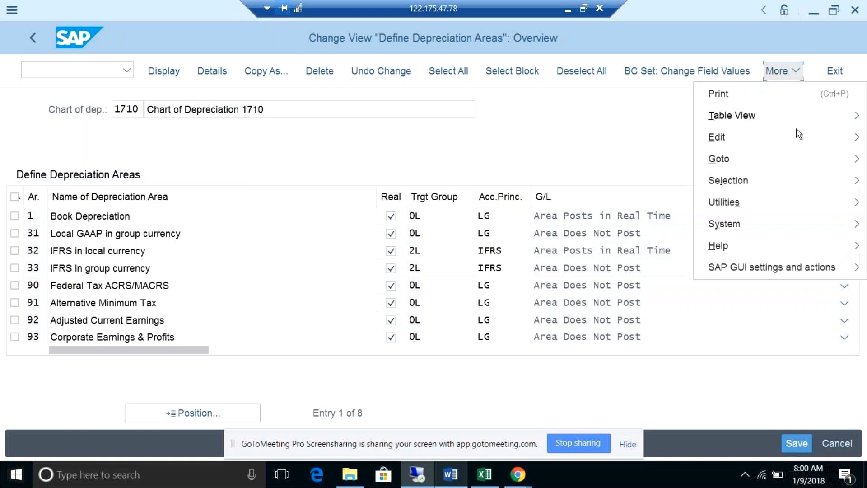
mouse_move(747, 146)
mouse_move(732, 224)
left_click(560, 225)
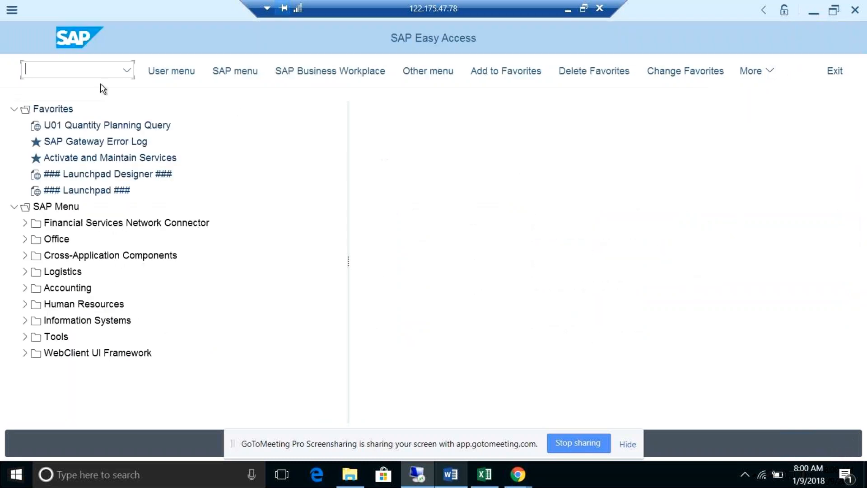
Run SPRO and expand Financial Accounting (New) > Global Settings > Ledgers > Ledger.
type("spro")
key("Return")
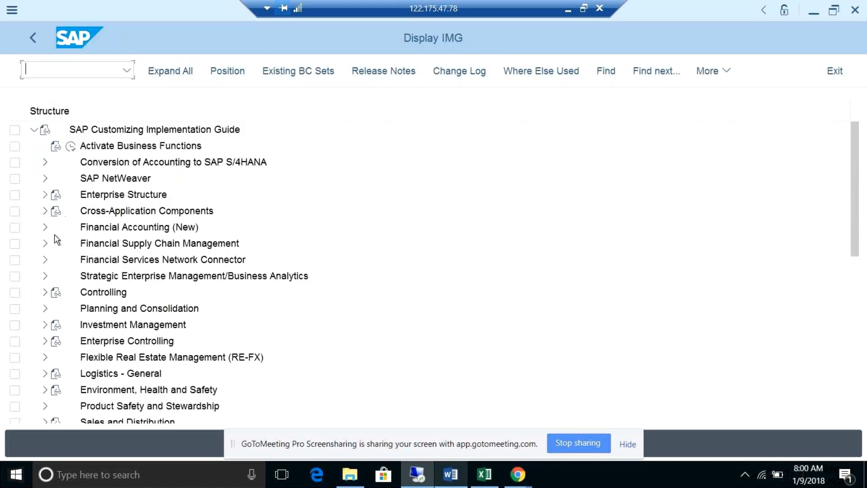
left_click(45, 227)
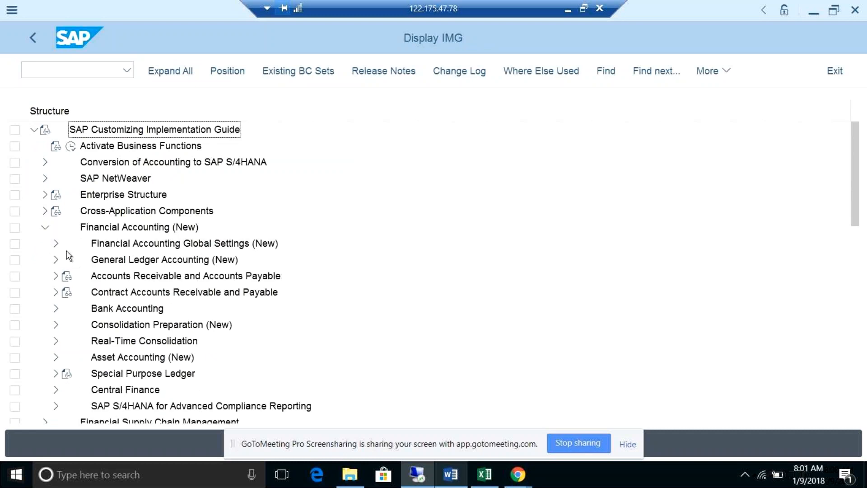
left_click(56, 245)
left_click(65, 244)
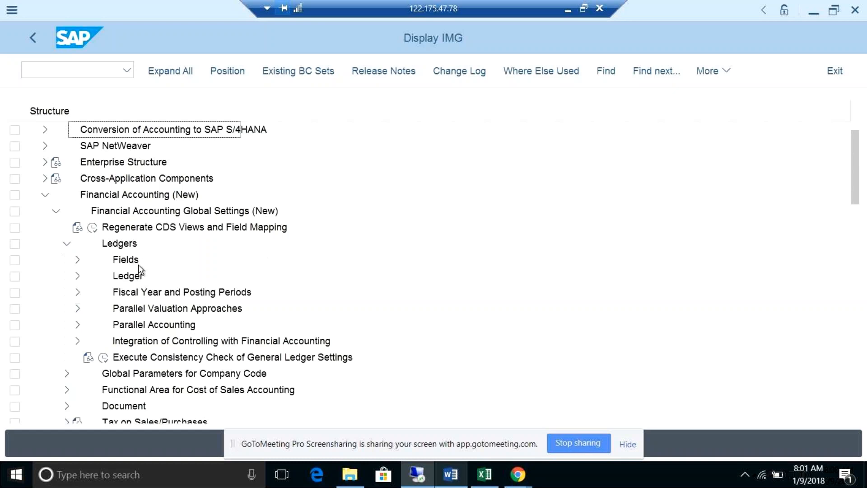
left_click(78, 276)
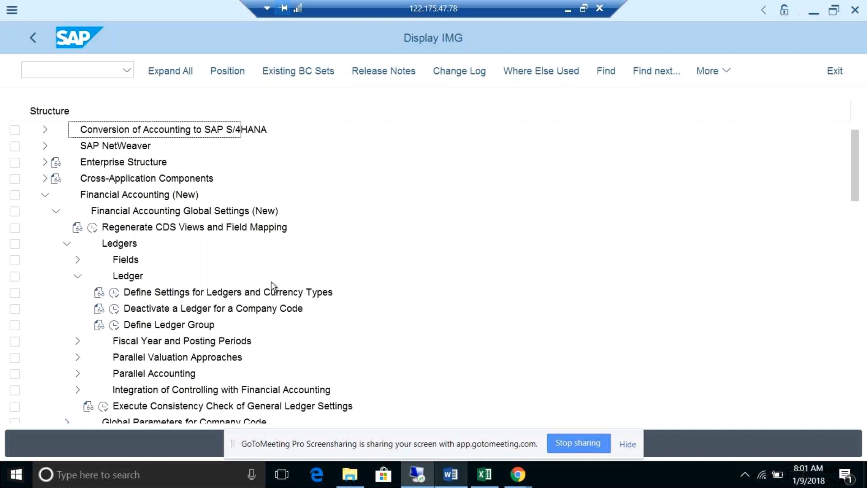
Run Define Settings for Ledgers and Currency Types and open ledger 0L's company code settings.
left_click(115, 294)
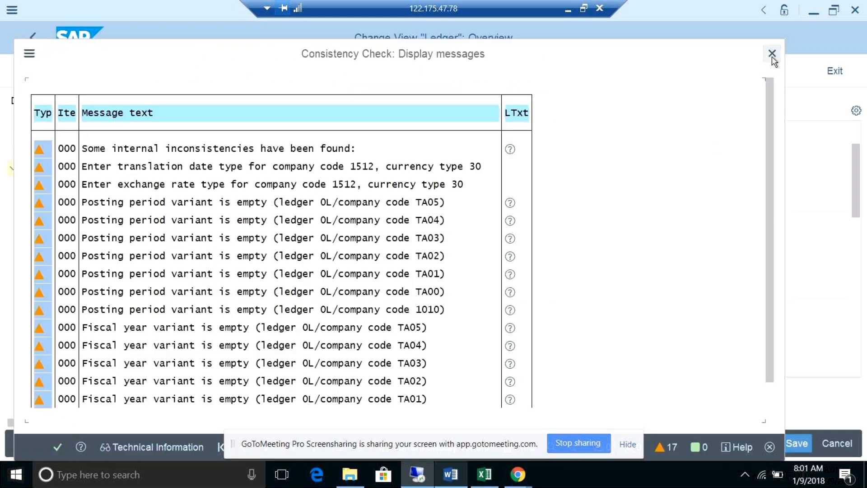
left_click(768, 63)
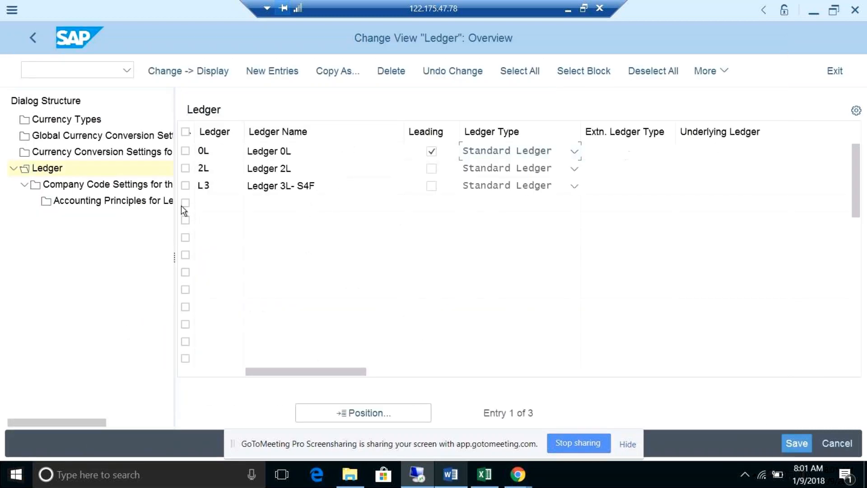
left_click(115, 185)
left_click(185, 152)
double_click(131, 186)
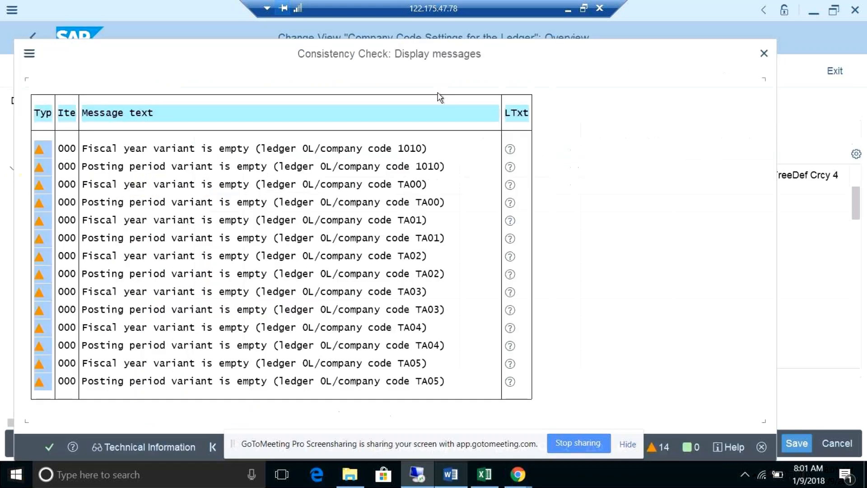
left_click(764, 53)
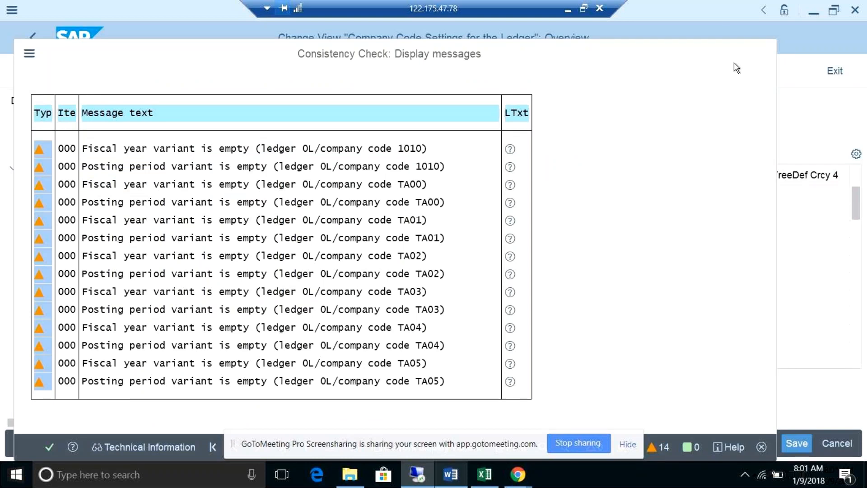
Position the table on company code 1710 and open its accounting principles for ledger 0L.
left_click(370, 412)
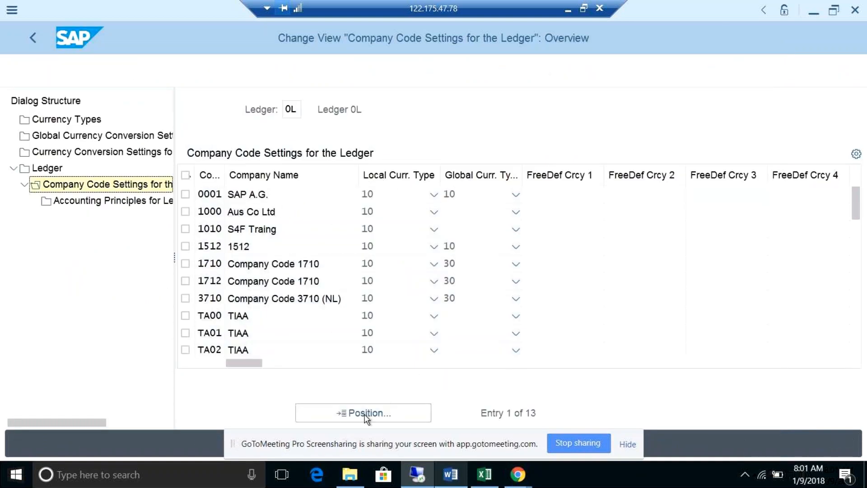
type("1719")
key("BackSpace")
type("0")
key("Return")
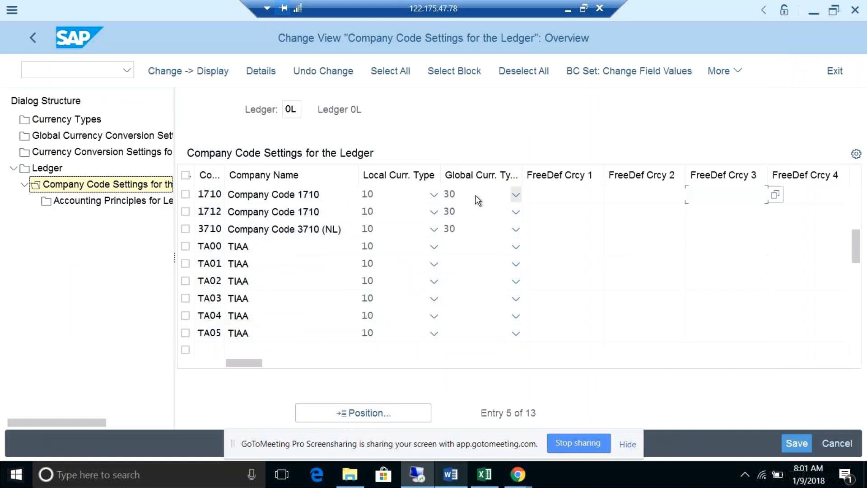
left_click(185, 195)
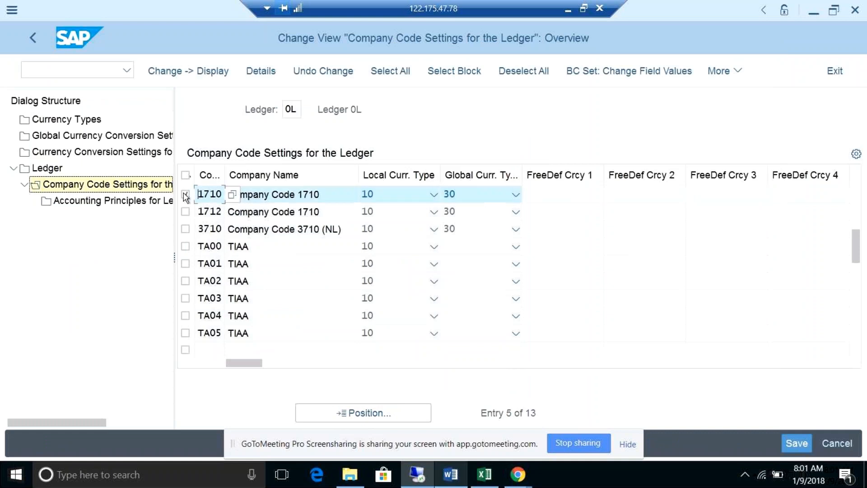
double_click(122, 203)
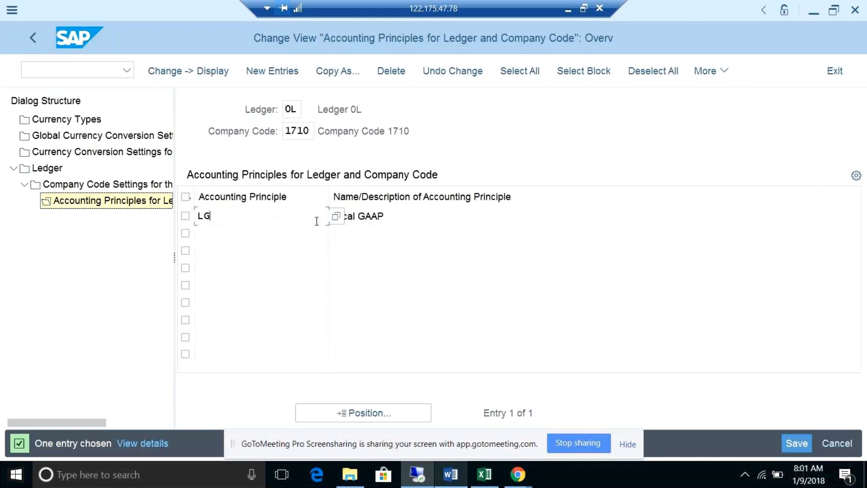
Review ledger 0L, company code 1710 and the LG (Local GAAP) principle entry.
left_click(411, 217)
left_click(291, 110)
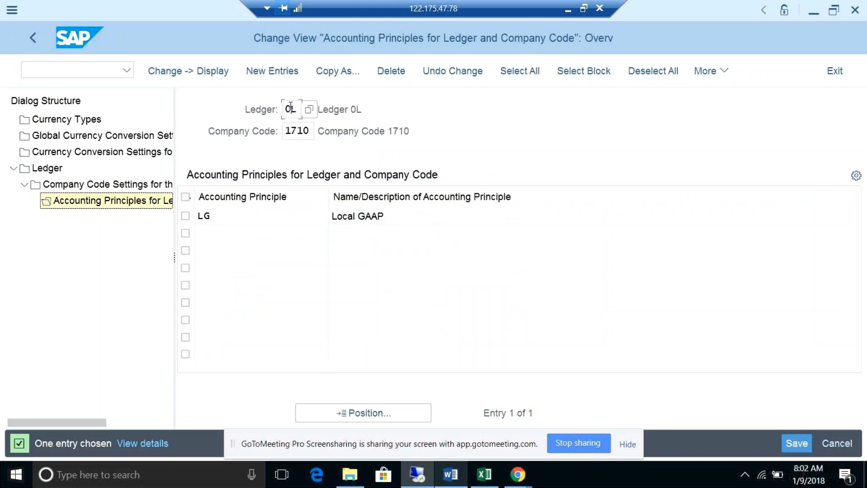
left_click(300, 131)
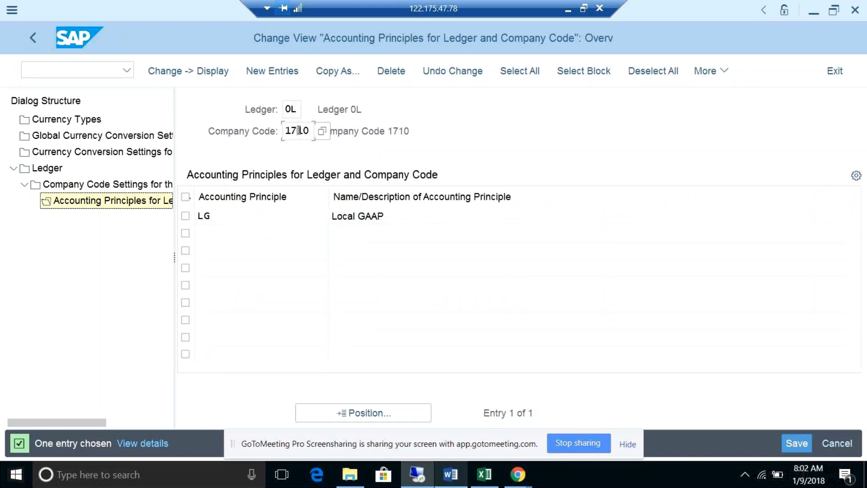
left_click(255, 219)
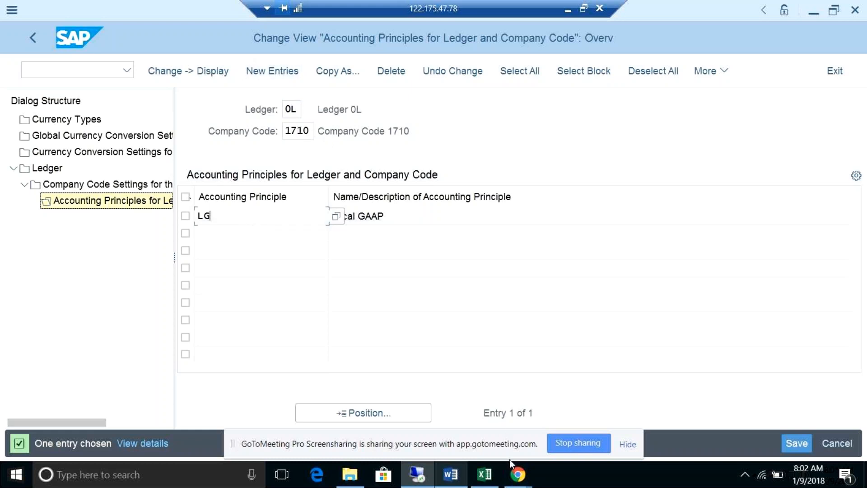
key("alt+Tab")
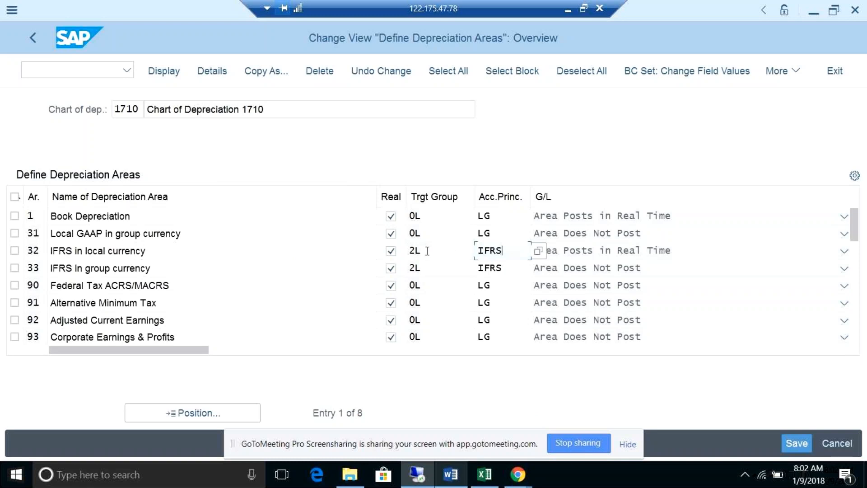
key("alt+Tab")
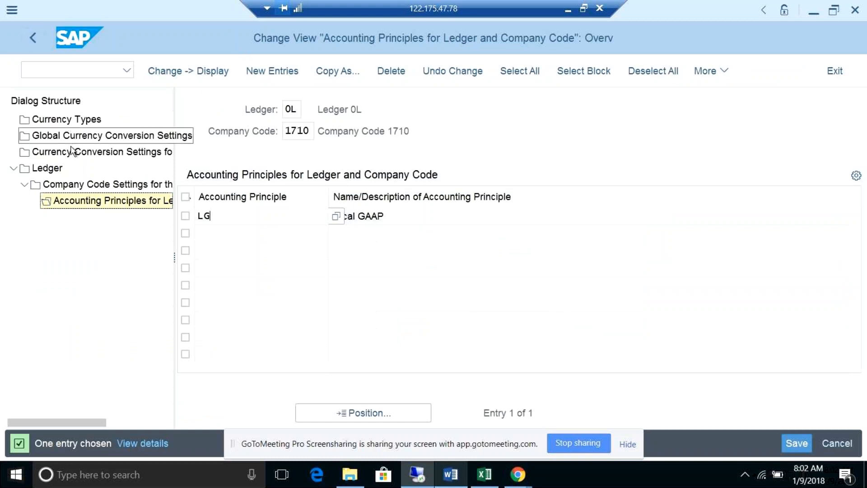
Select ledger 2L and open the accounting principles for company code 1710.
left_click(77, 186)
double_click(77, 186)
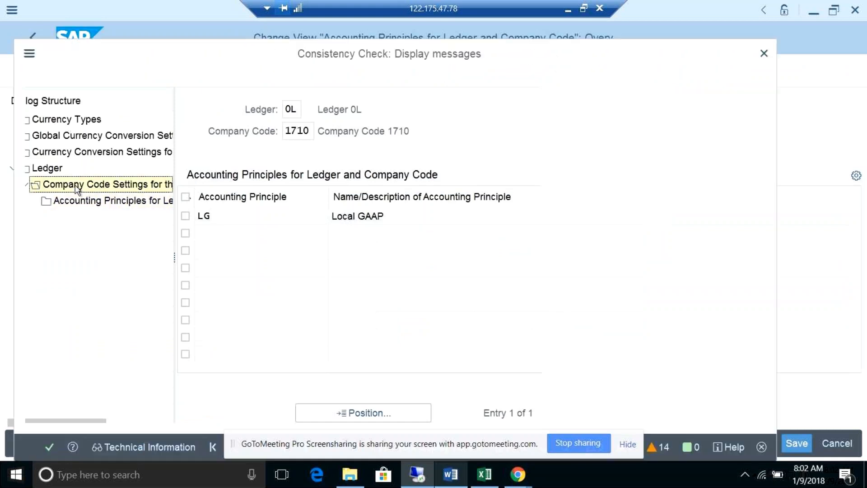
left_click(764, 55)
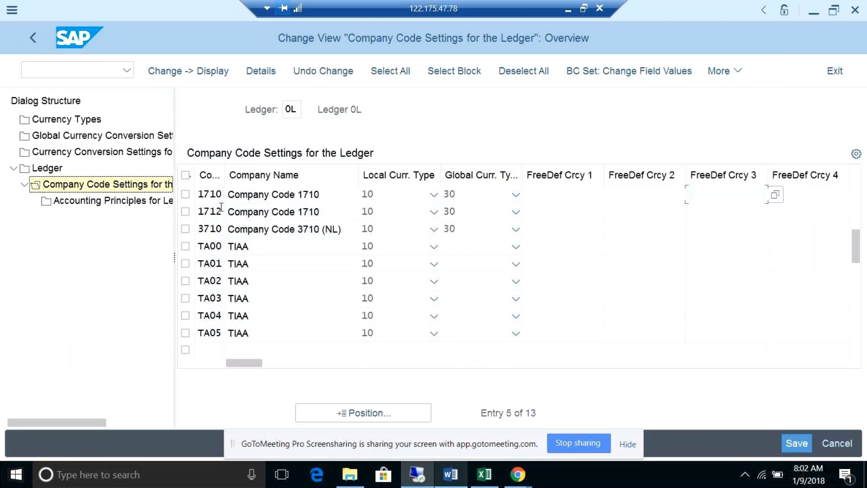
double_click(47, 168)
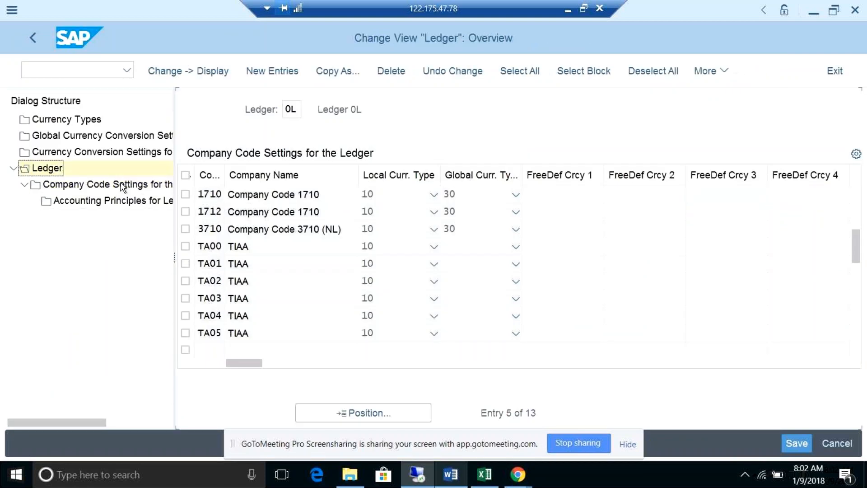
left_click(185, 169)
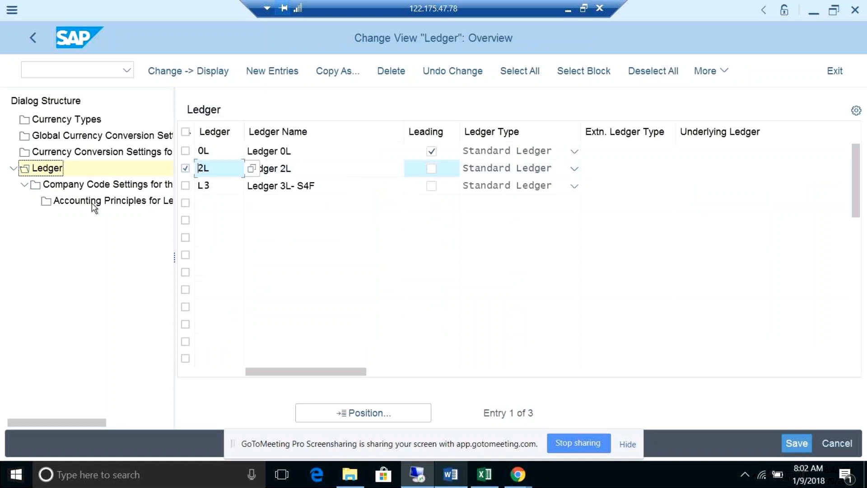
double_click(80, 186)
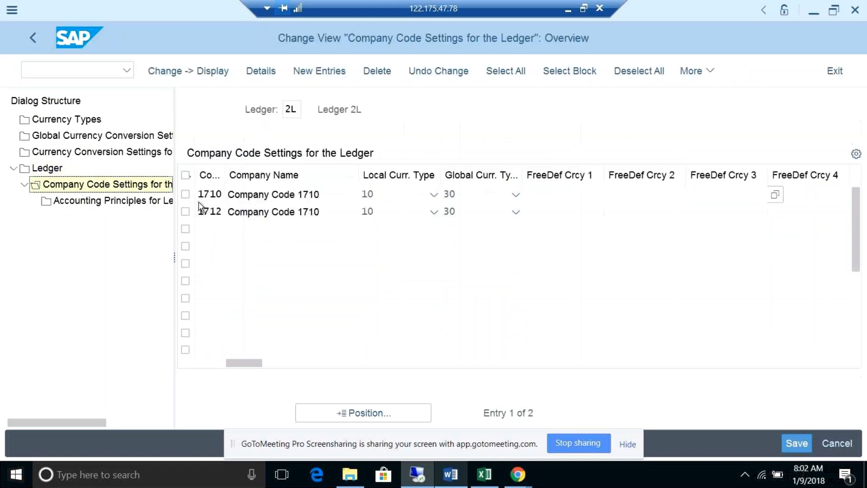
left_click(186, 194)
double_click(146, 201)
Review the IFRS principle entry, its description and ledger value 2L.
left_click(245, 218)
left_click(537, 223)
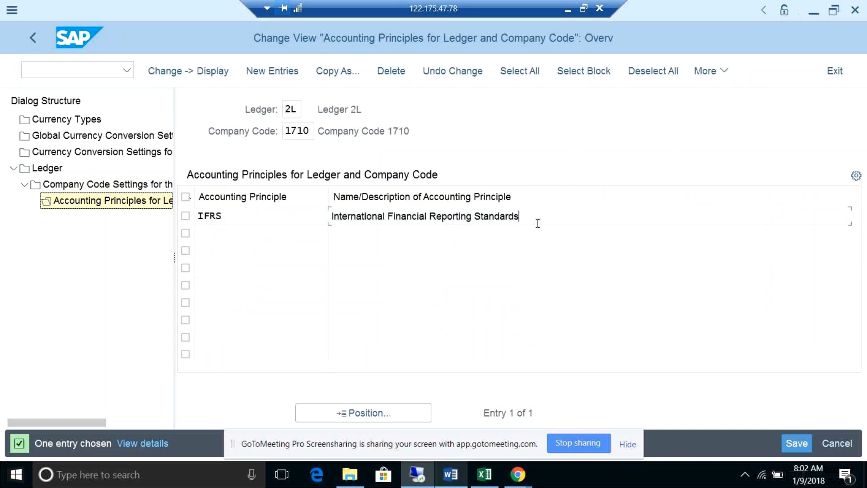
left_click(292, 110)
left_click(244, 218)
Select ledger 0L, jump to company code 1710 and open its LG accounting principle.
double_click(46, 169)
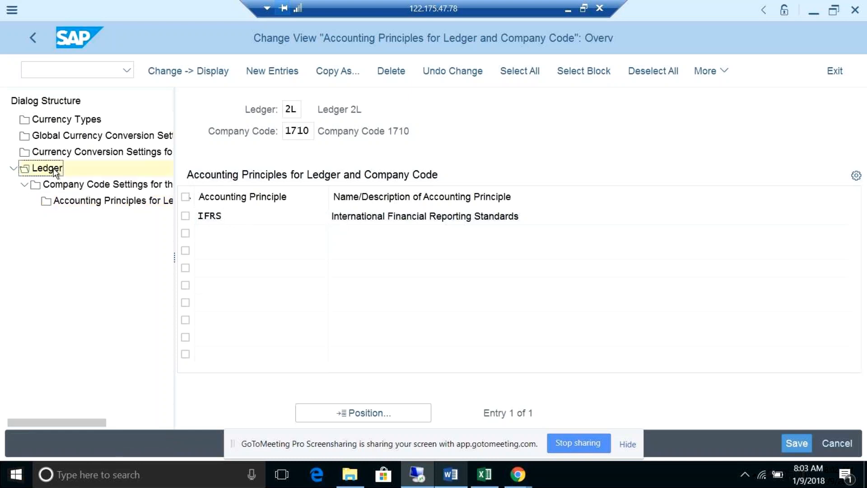
left_click(187, 153)
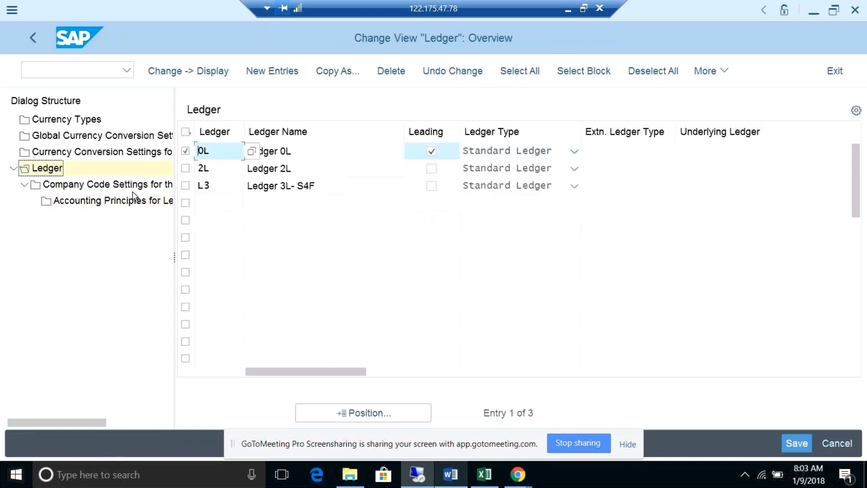
double_click(97, 189)
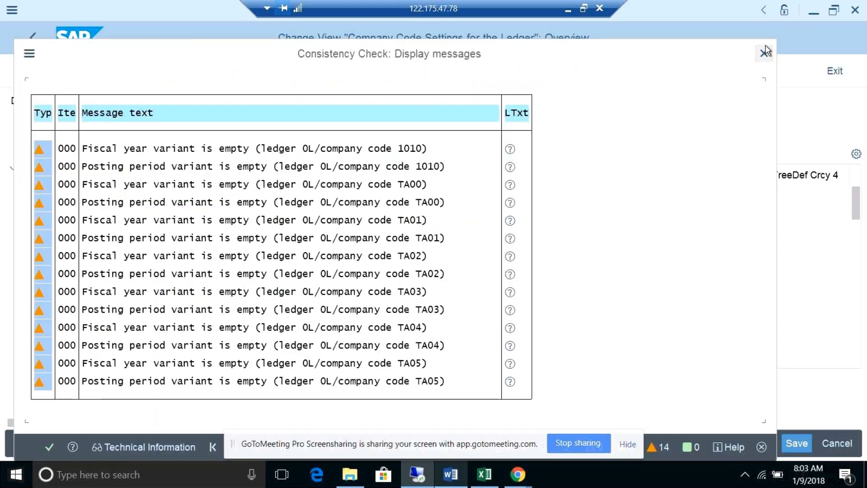
left_click(763, 53)
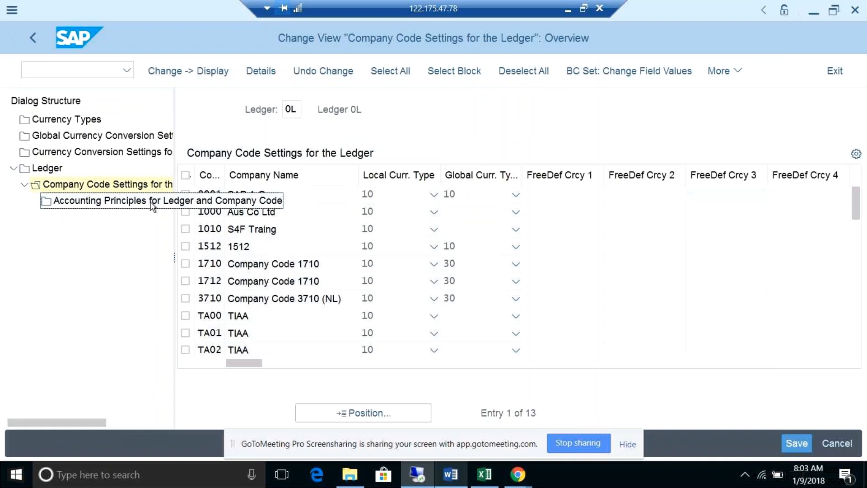
left_click(382, 416)
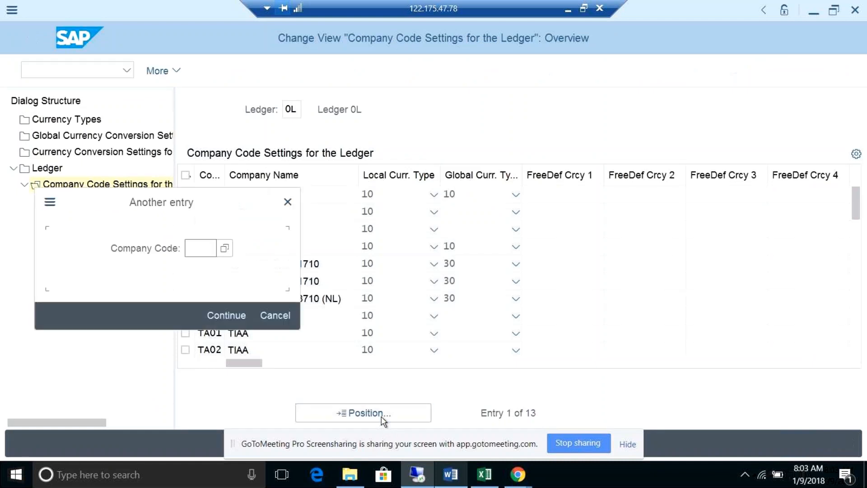
type("1710")
key("Return")
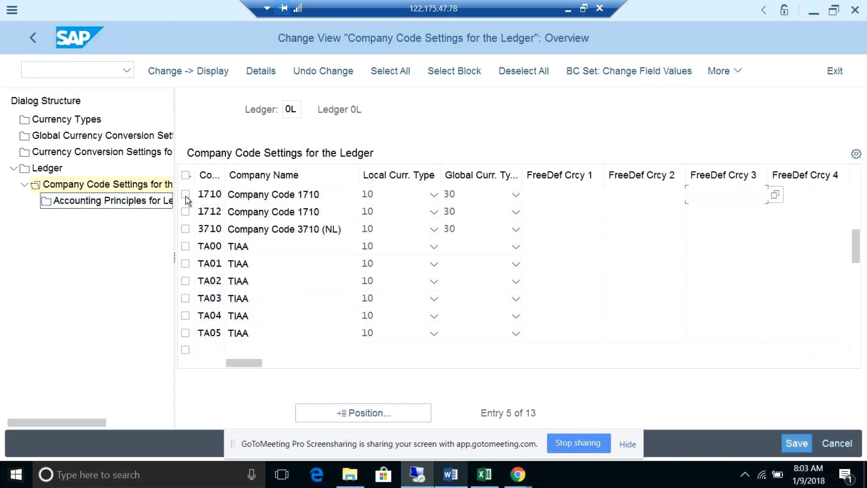
double_click(126, 203)
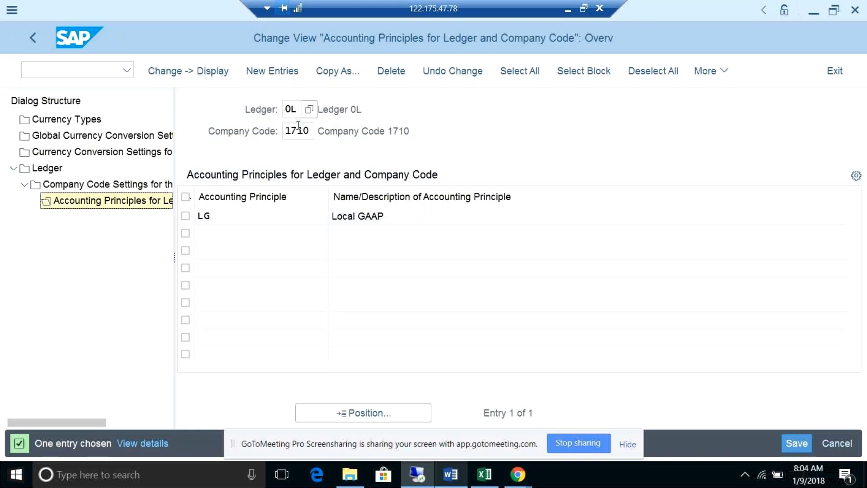
Check ledger 0L and its LG accounting principle for company code 1710.
left_click(291, 110)
left_click(257, 221)
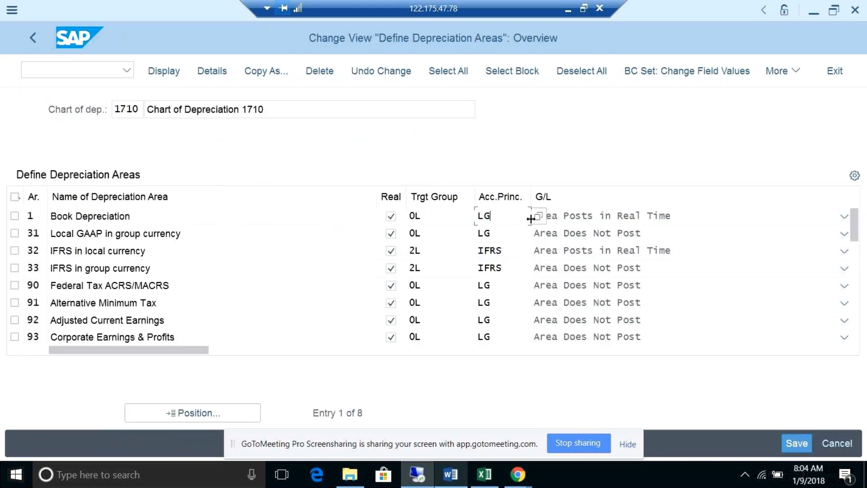
Review the accounting principle options (60, IFRS, LG) and set area 1 to IFRS with target group 2L.
left_click(537, 216)
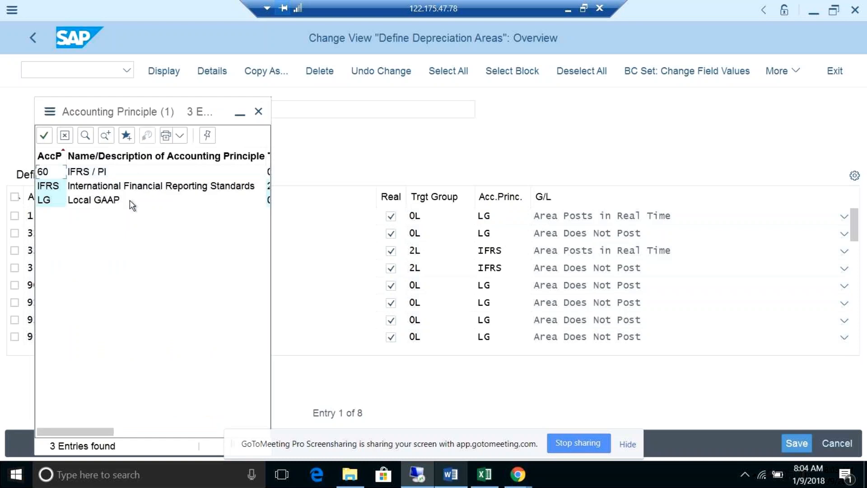
left_click(108, 202)
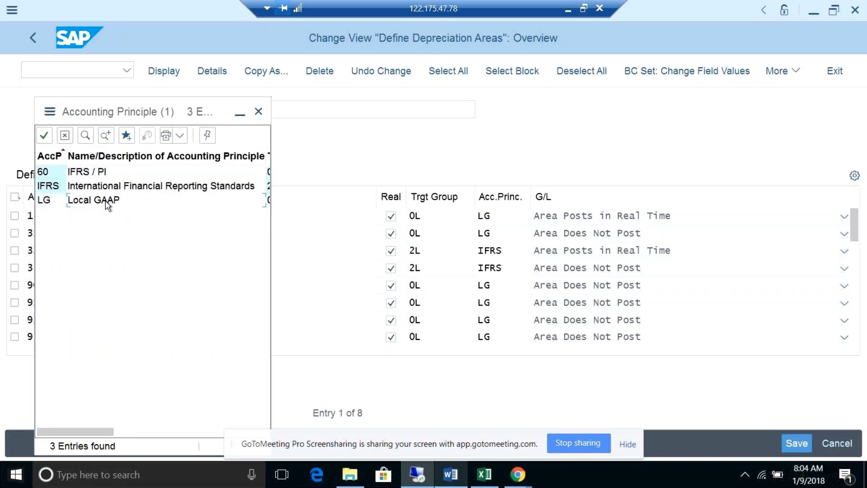
left_click(259, 111)
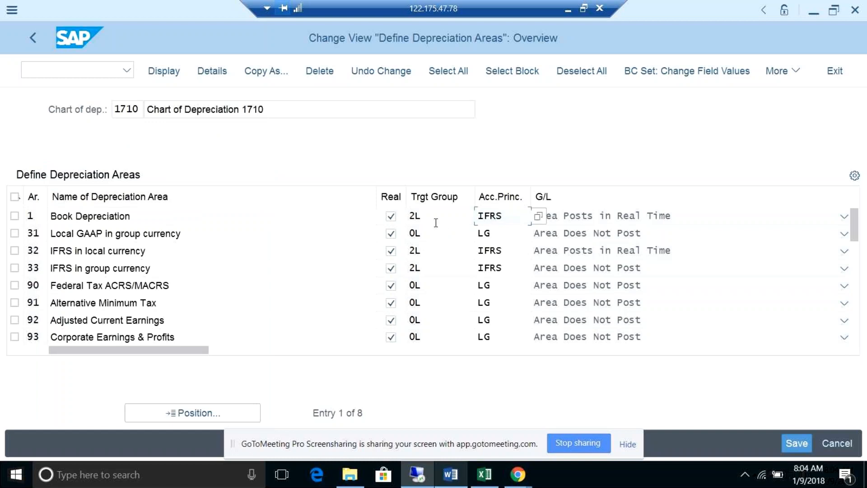
left_click_drag(409, 217, 432, 217)
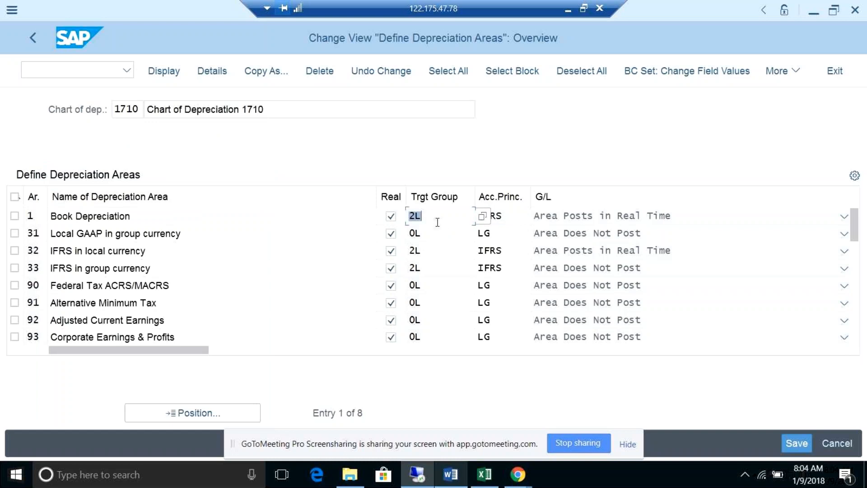
left_click(516, 216)
left_click(432, 215)
left_click(529, 216)
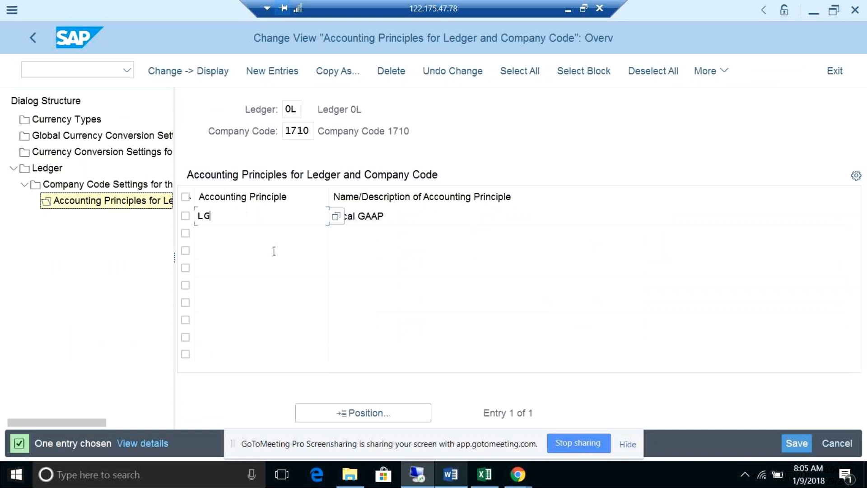
Set area 1's accounting principle back to LG and confirm target group 0L.
left_click(399, 215)
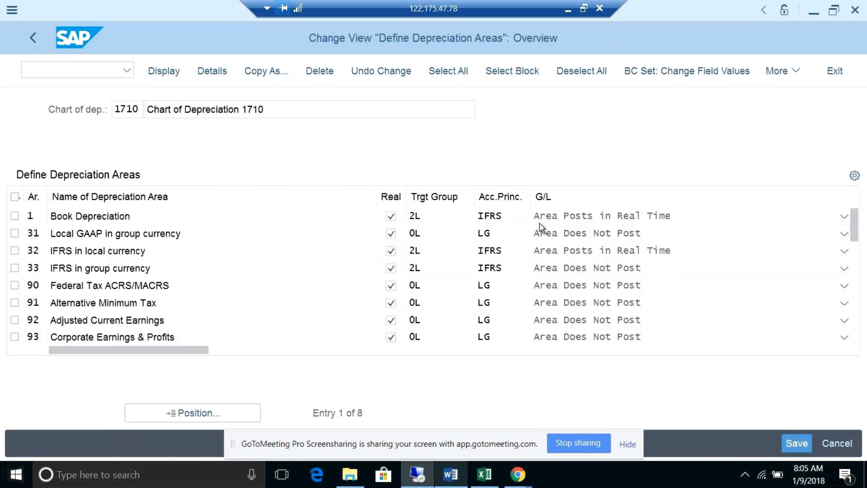
key("F4")
double_click(102, 204)
left_click(452, 221)
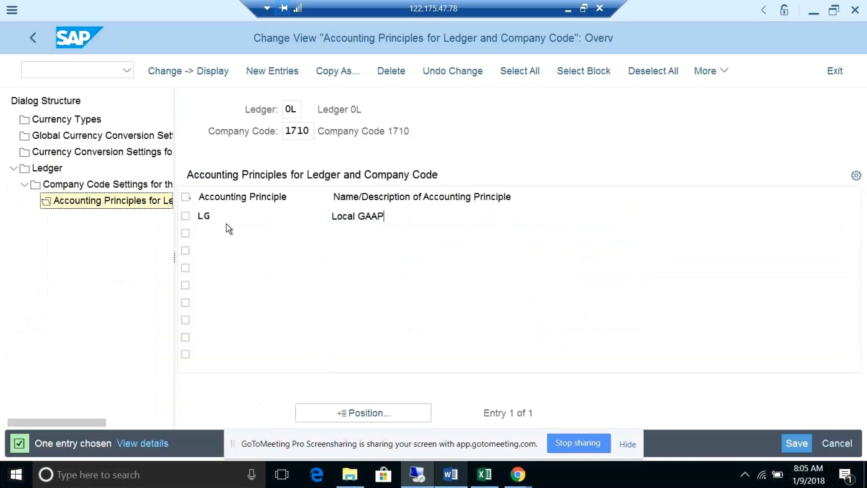
Compare ledger 0L's LG principle with area 1's LG accounting principle.
left_click(234, 221)
left_click(284, 111)
left_click(237, 218)
left_click(294, 111)
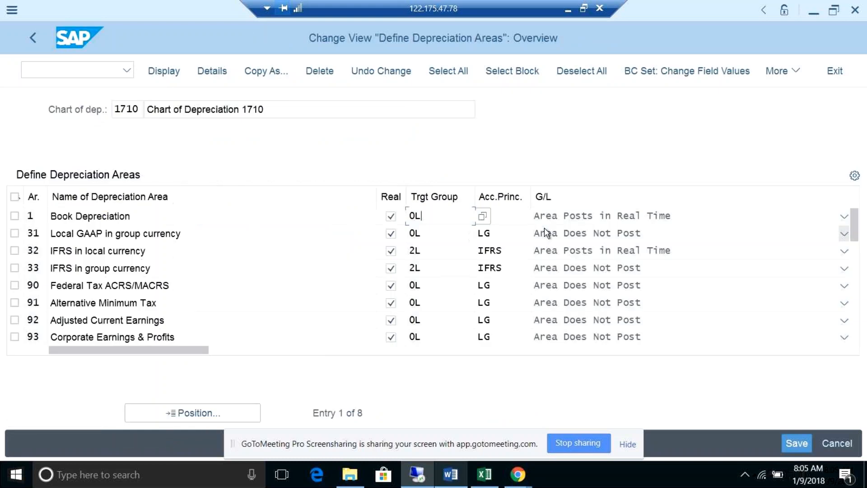
left_click(510, 217)
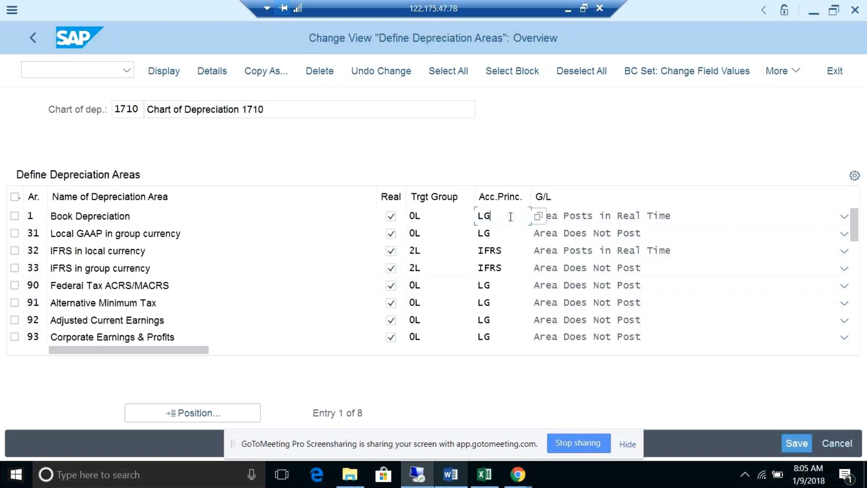
Check area 32's IFRS accounting principle in the depreciation areas table.
key("alt+Tab")
left_click(510, 251)
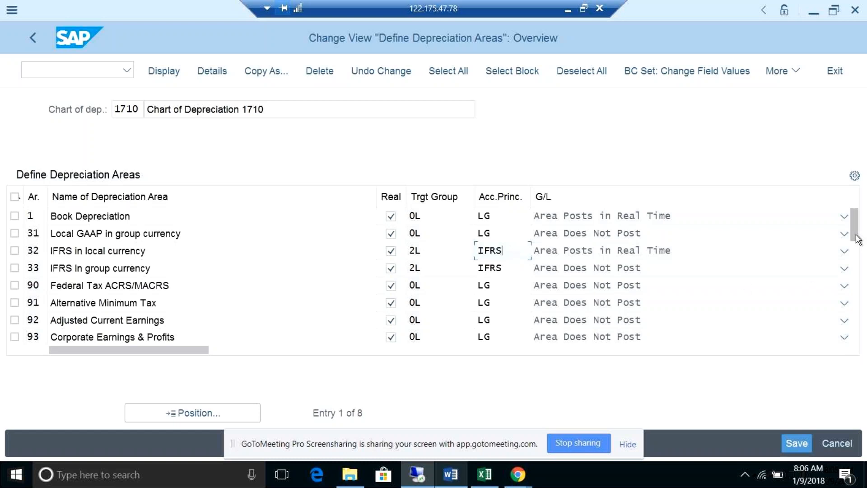
left_click_drag(858, 240, 856, 235)
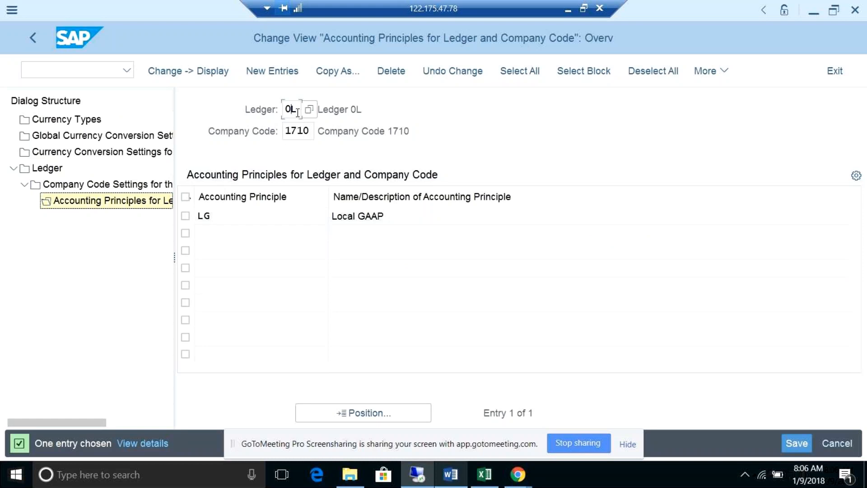
Confirm ledger 0L holds only the LG Local GAAP principle, then return to the depreciation areas.
left_click(274, 215)
left_click(411, 218)
left_click(292, 110)
key("alt+Tab")
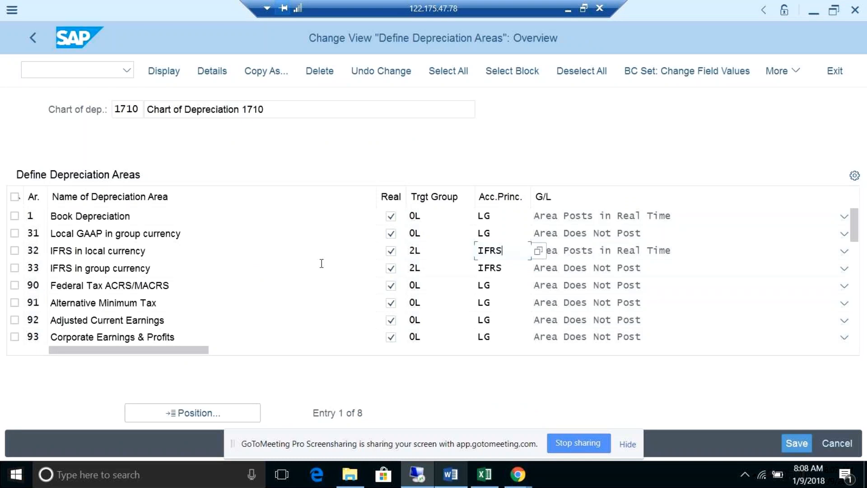
left_click(500, 219)
left_click(499, 233)
key("alt+Tab")
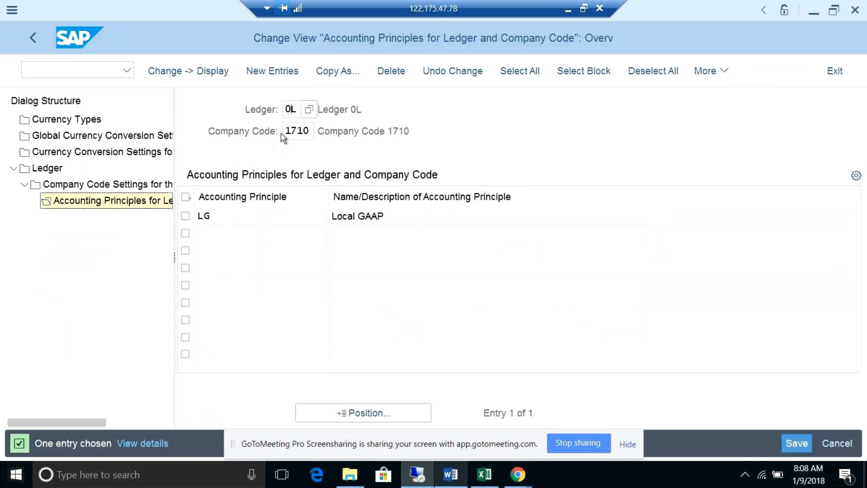
left_click(295, 111)
left_click(294, 217)
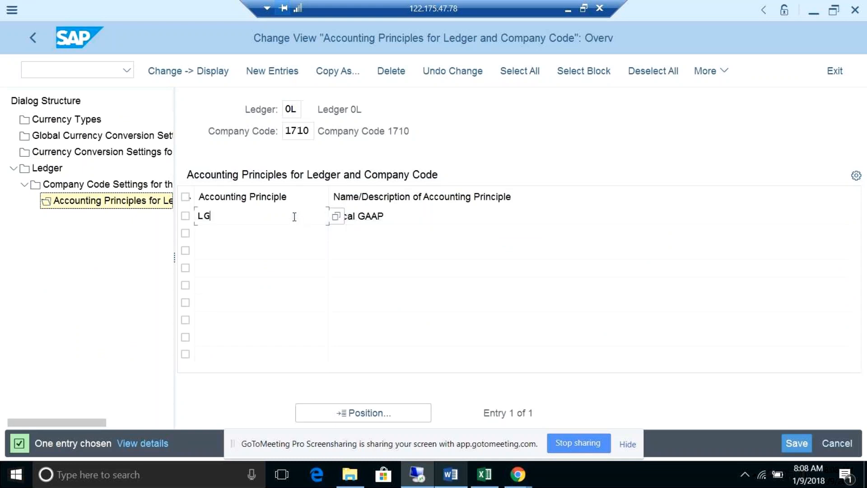
left_click(401, 221)
left_click(298, 109)
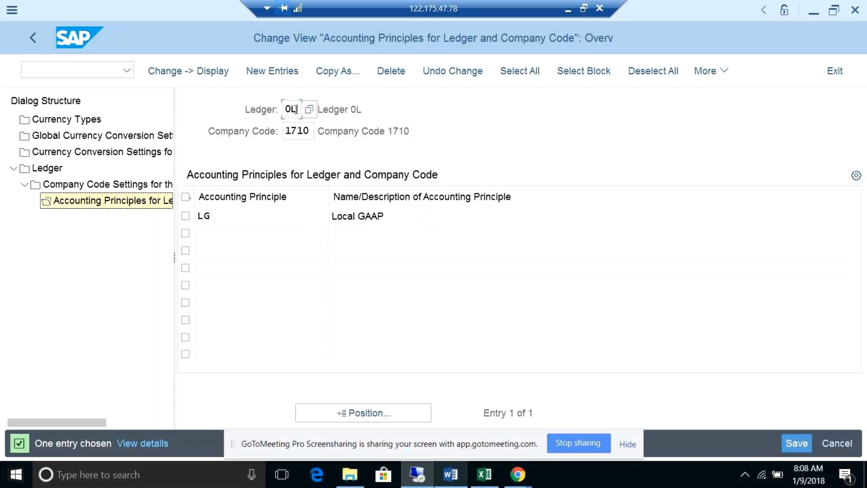
left_click(273, 222)
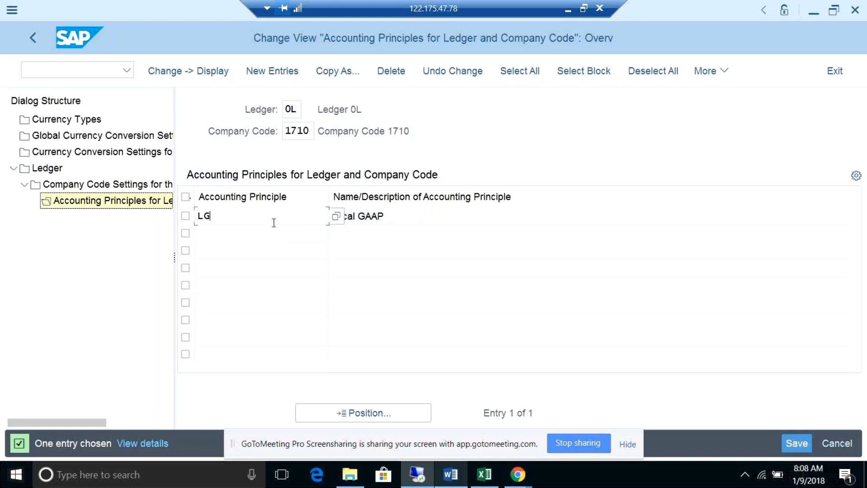
left_click(296, 106)
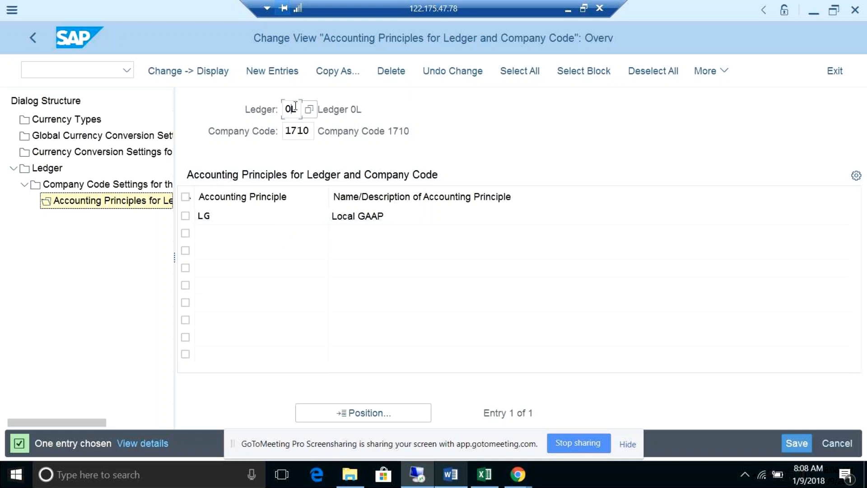
key("alt+Tab")
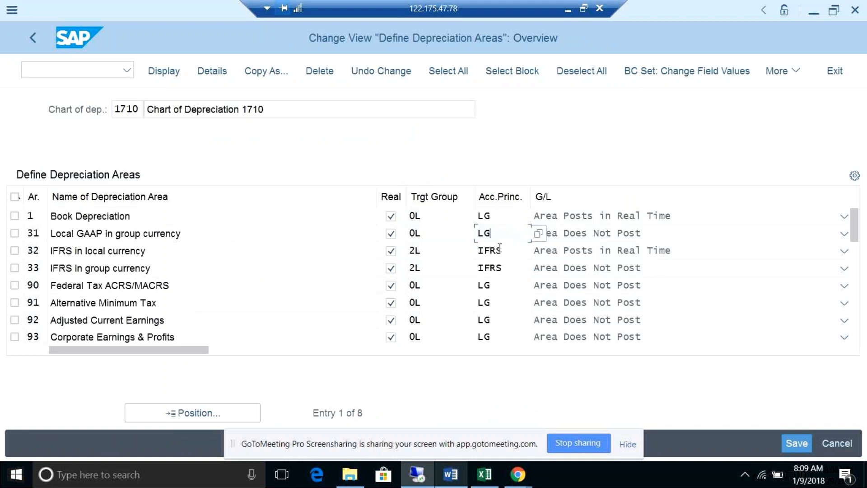
Check that area 1 Book Depreciation and area 31 use the LG principle.
left_click(496, 215)
left_click(314, 218)
left_click(509, 215)
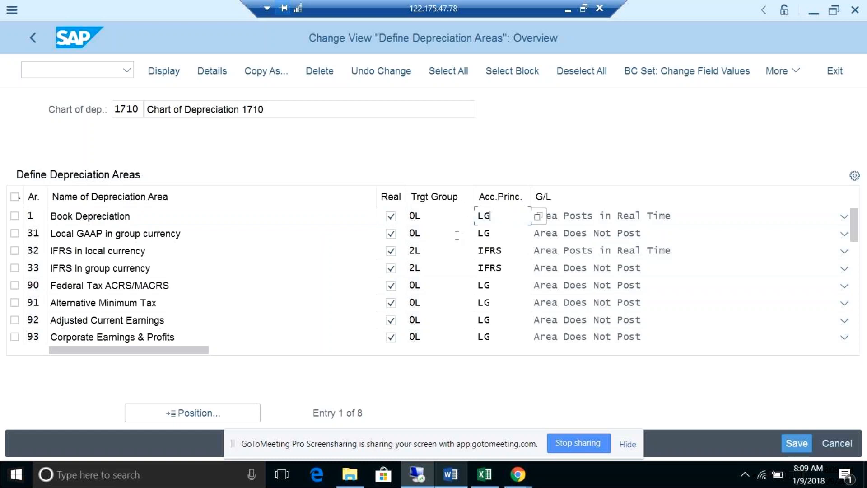
left_click(222, 220)
left_click(513, 216)
left_click(513, 234)
Open ledger 0L's accounting principles from area 31, then recheck area 1's LG principle.
double_click(512, 233)
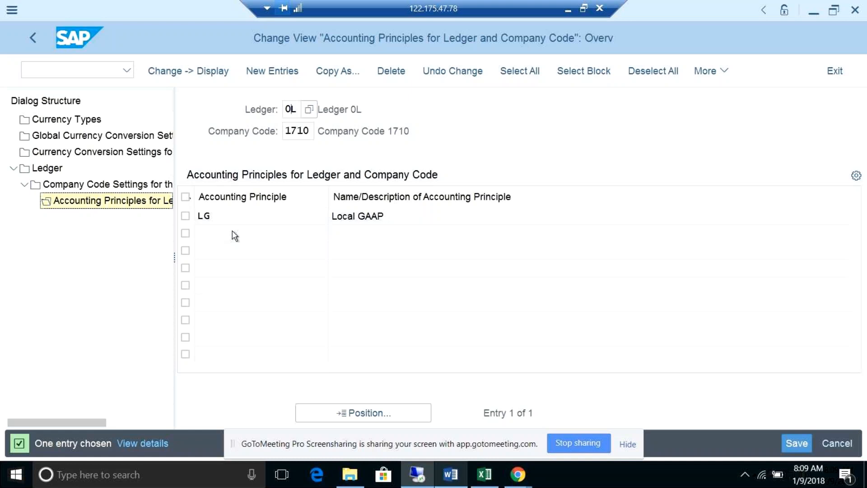
key("F3")
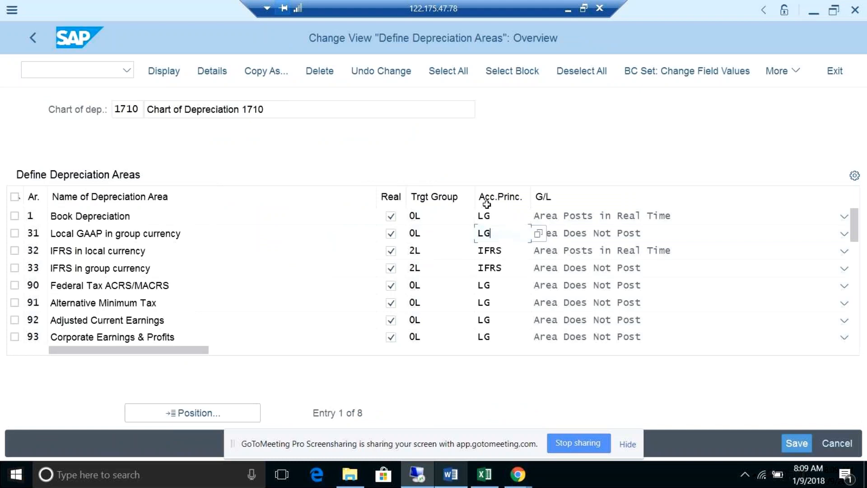
left_click(507, 221)
left_click(278, 217)
left_click(511, 217)
Confirm areas 32 and 33 (IFRS local and group currency) use IFRS with target group 2L.
left_click(282, 255)
left_click(508, 256)
left_click(443, 252)
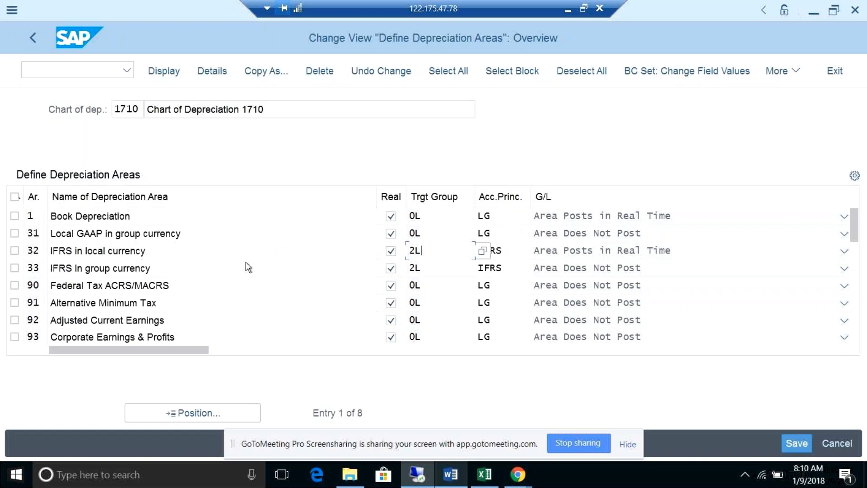
left_click(239, 252)
left_click(239, 269)
left_click(514, 270)
Confirm areas 90, 91 and 93 use LG, then switch to the SAP Logon window.
left_click(210, 289)
left_click(500, 285)
left_click(500, 303)
left_click(500, 340)
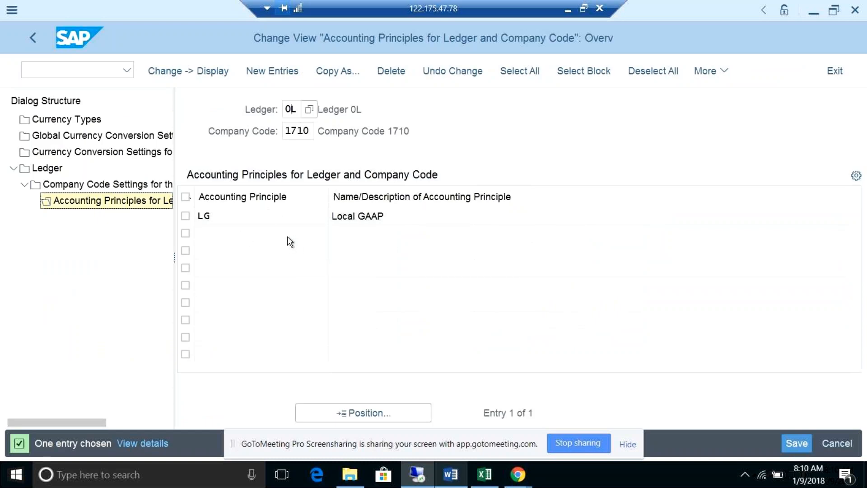
key("alt+Tab")
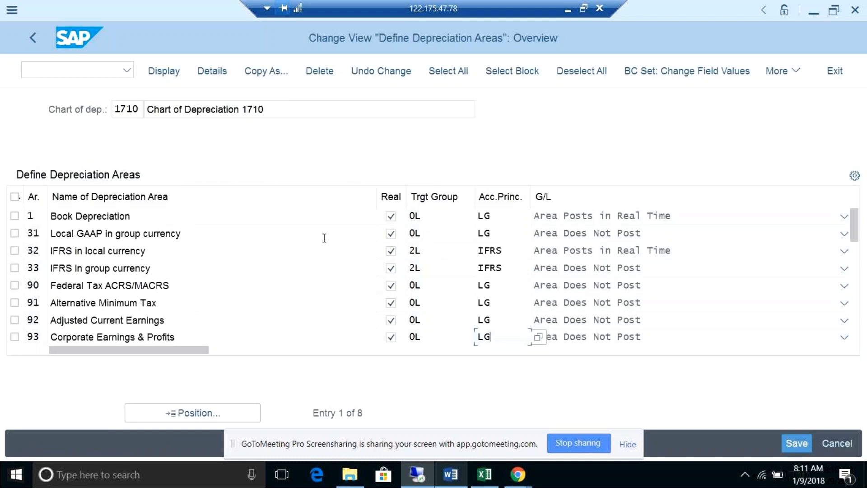
key("alt+Tab")
key("alt+Tab")
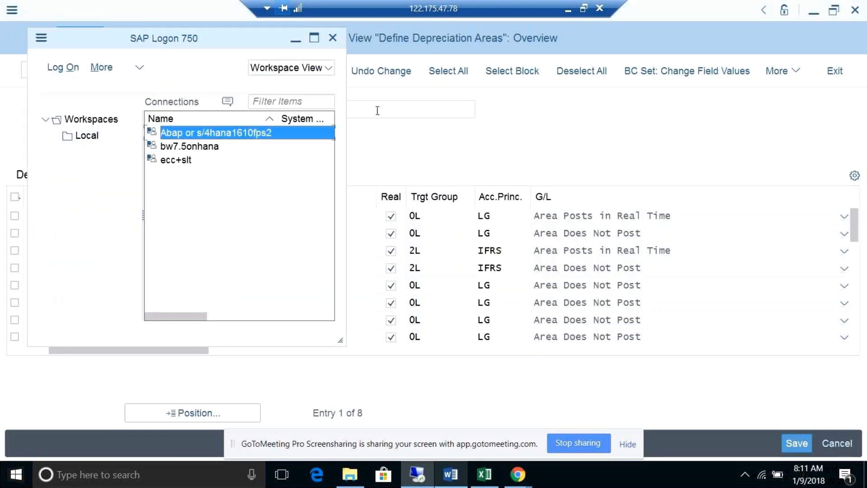
Minimize SAP Logon and point out the IFRS local, IFRS group and Federal Tax ACRS/MACRS areas.
left_click(296, 41)
key("alt+Tab")
key("alt+Tab")
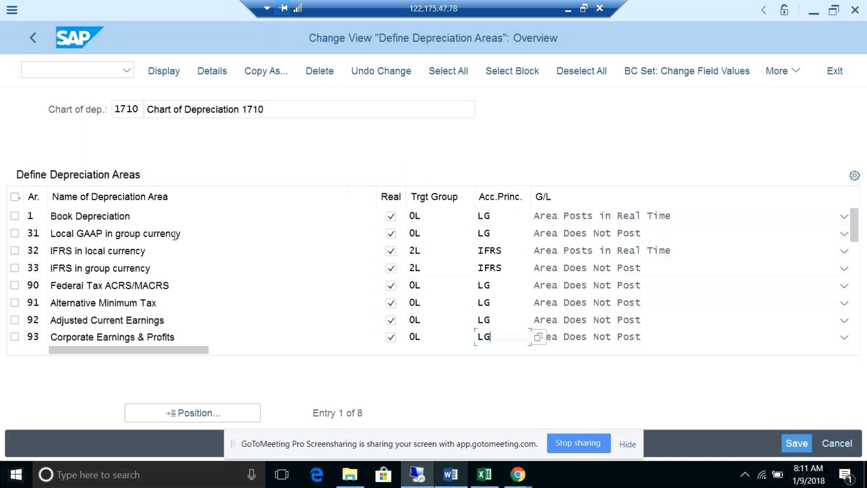
left_click(154, 253)
left_click(172, 270)
left_click(184, 285)
left_click(216, 247)
key("alt+Tab")
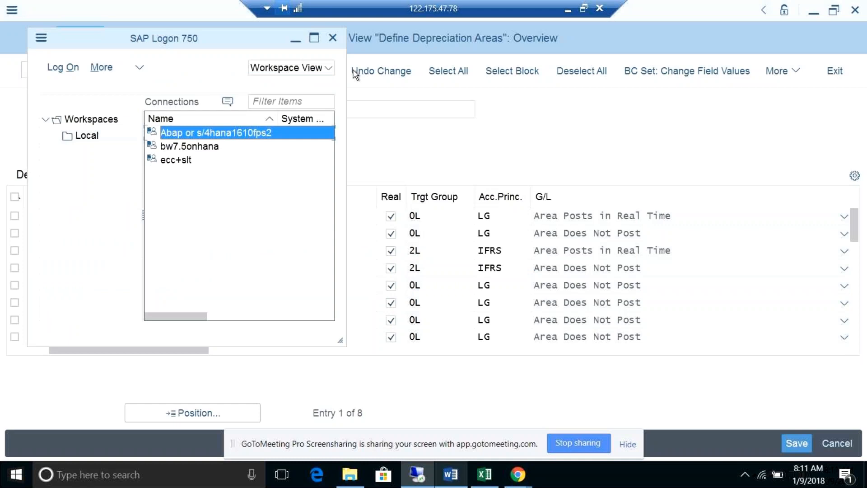
left_click(295, 39)
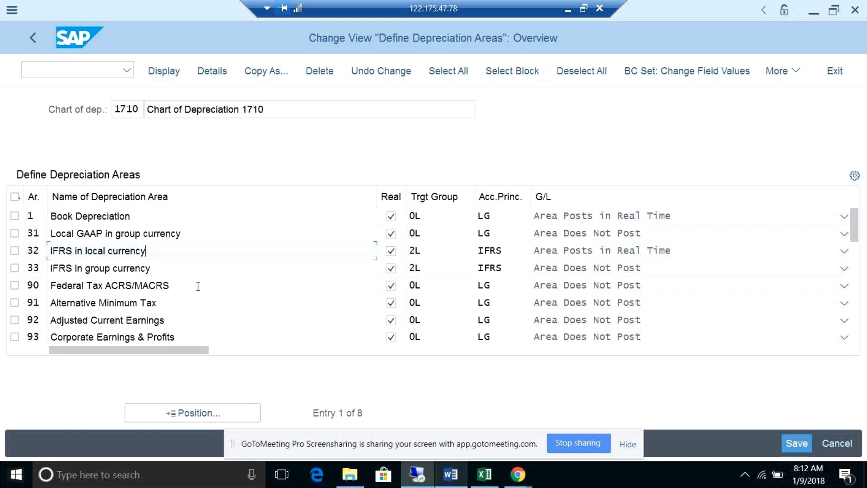
key("alt+Tab")
key("alt+Tab")
Open a new GUI session from More > System and run transaction SPRO.
left_click(796, 74)
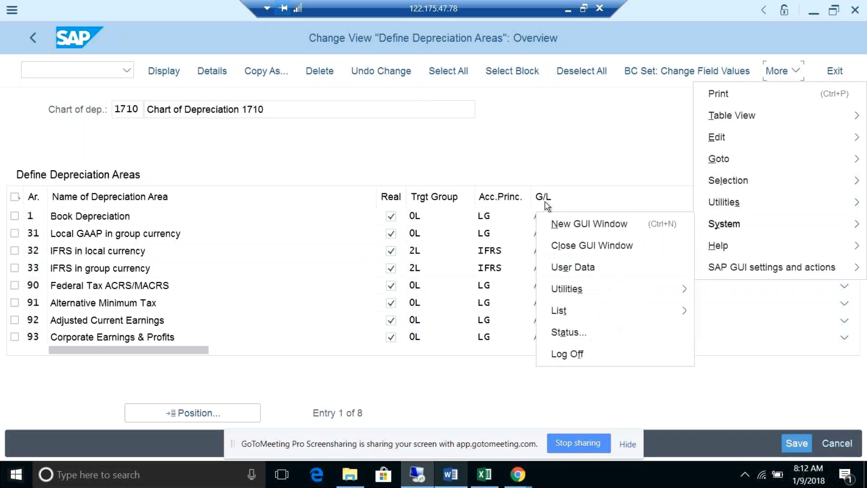
mouse_move(728, 232)
left_click(577, 230)
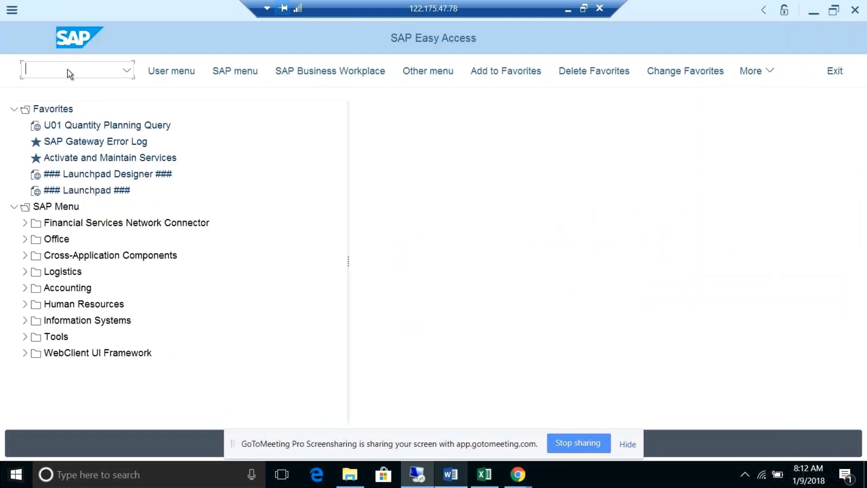
type("spro")
key("Return")
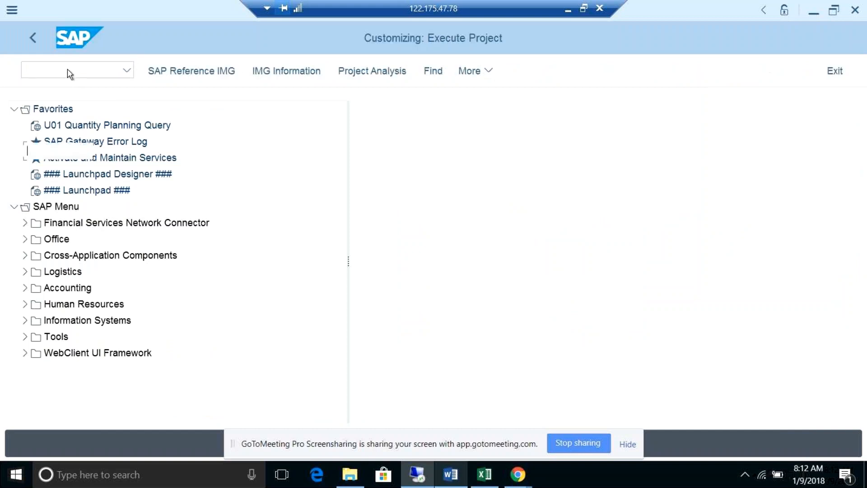
Open the SAP Reference IMG and expand Financial Accounting (New).
left_click(176, 76)
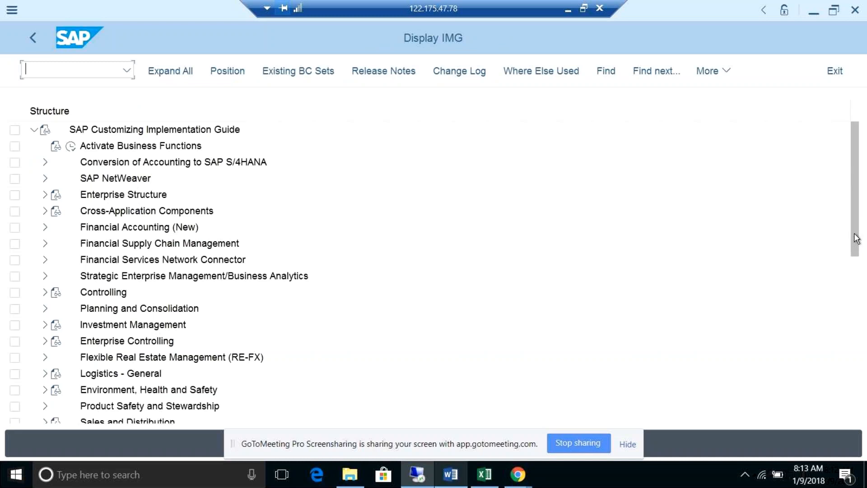
left_click_drag(853, 240, 854, 379)
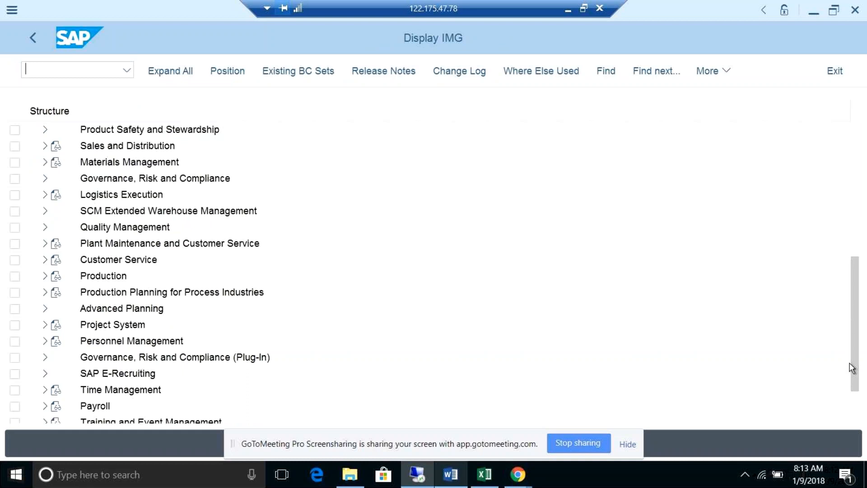
left_click_drag(855, 317, 854, 195)
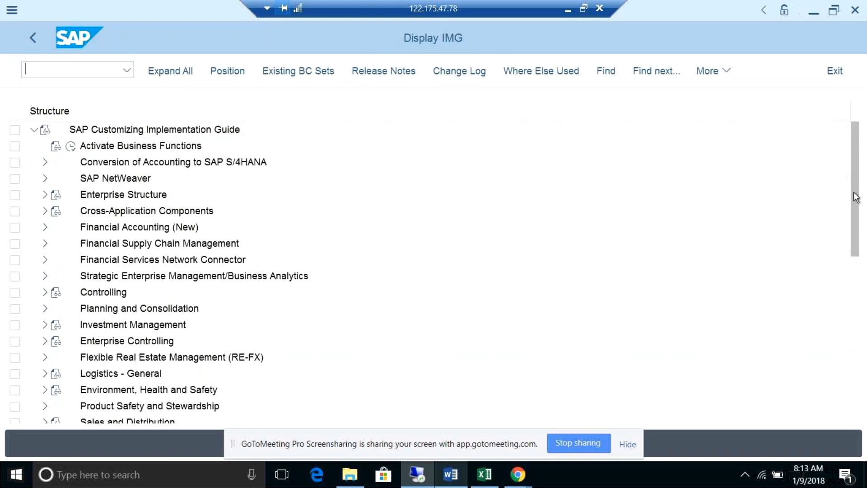
left_click(45, 227)
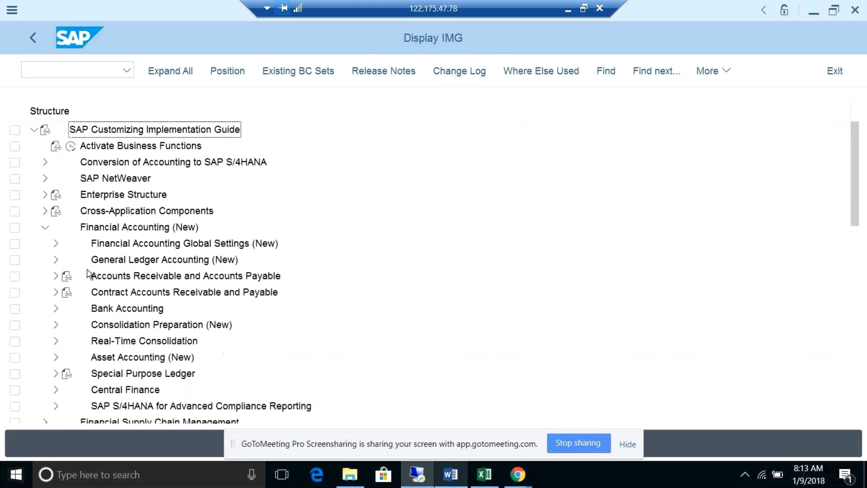
left_click(56, 244)
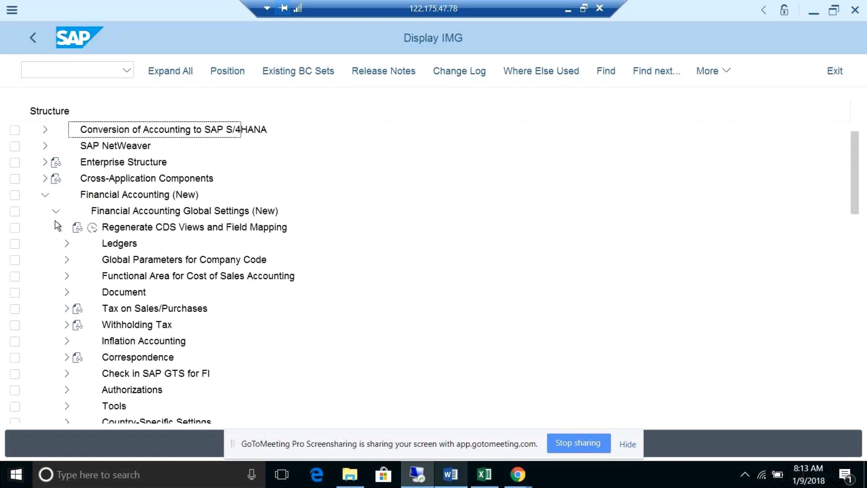
left_click(44, 196)
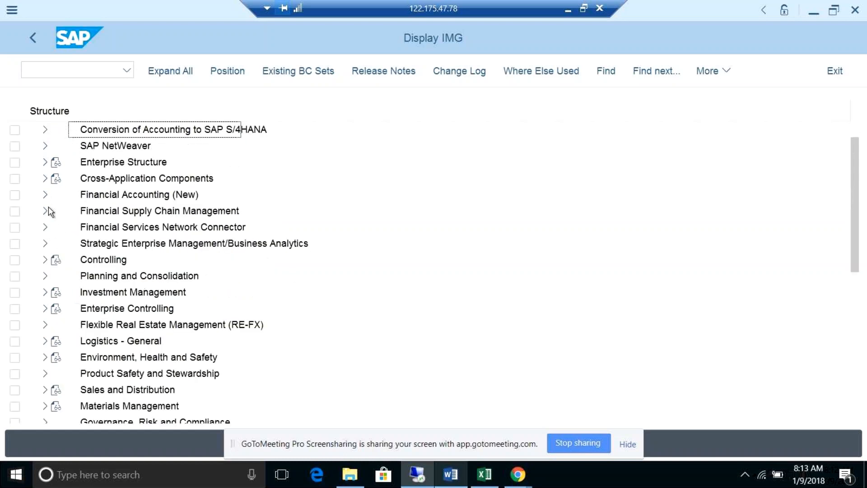
left_click(44, 196)
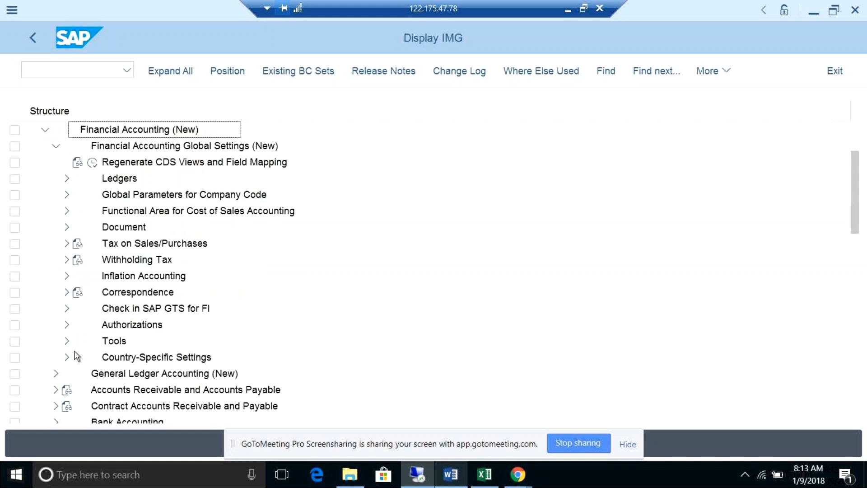
left_click(57, 146)
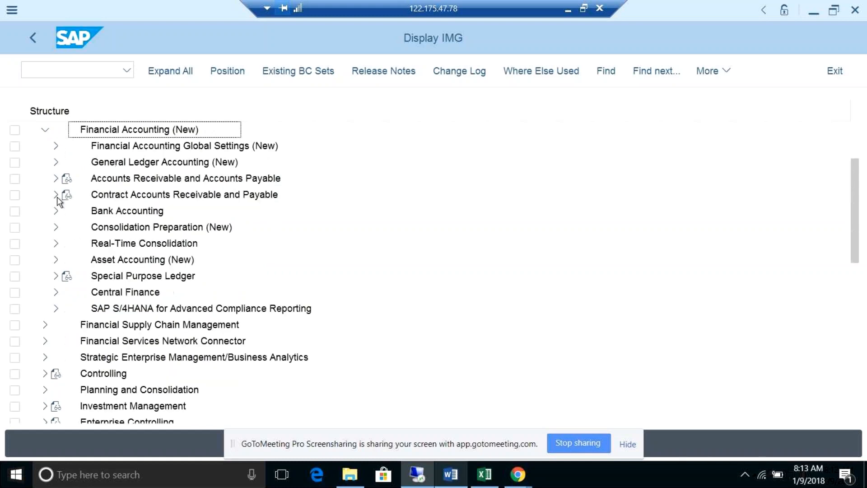
Expand Asset Accounting (New) > General Valuation > Currencies and execute the currency activity.
left_click(56, 260)
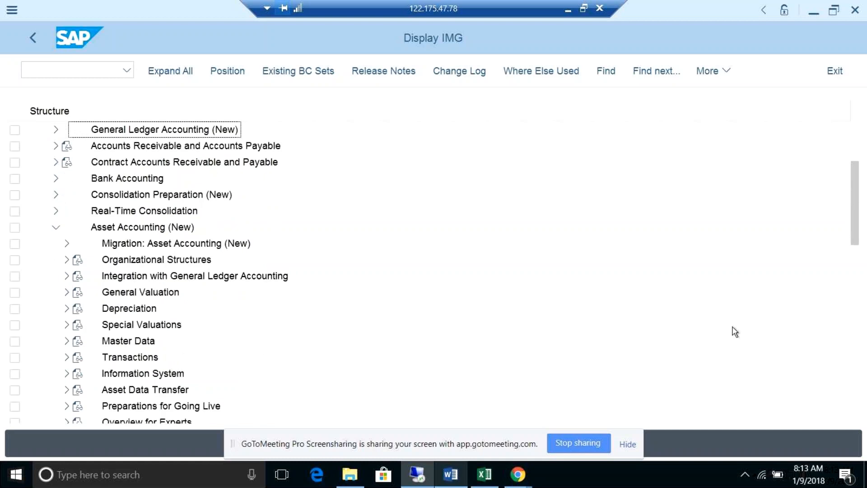
left_click_drag(855, 252, 855, 265)
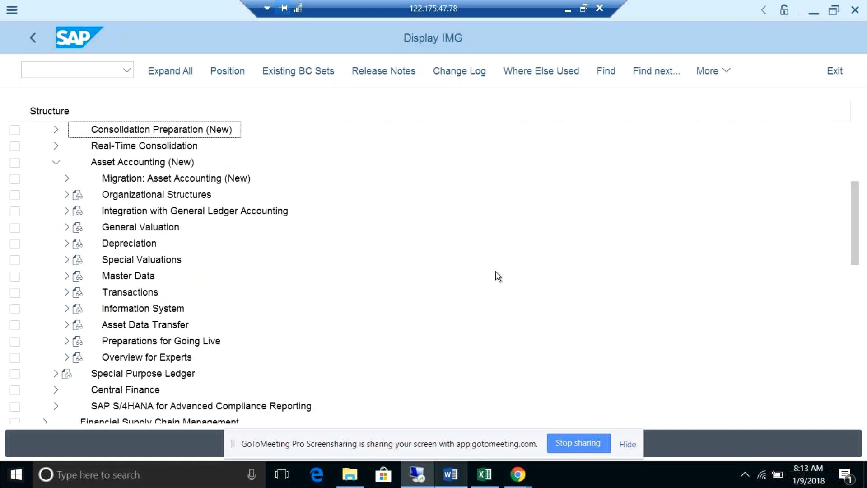
left_click(67, 228)
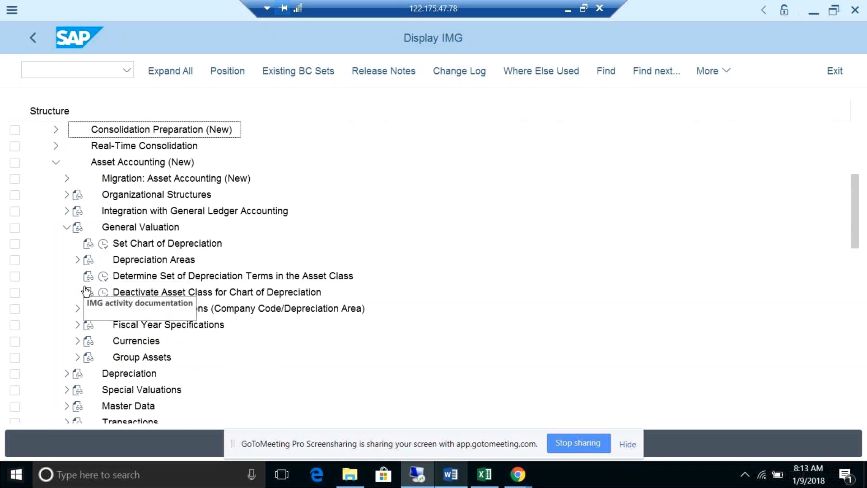
left_click(77, 341)
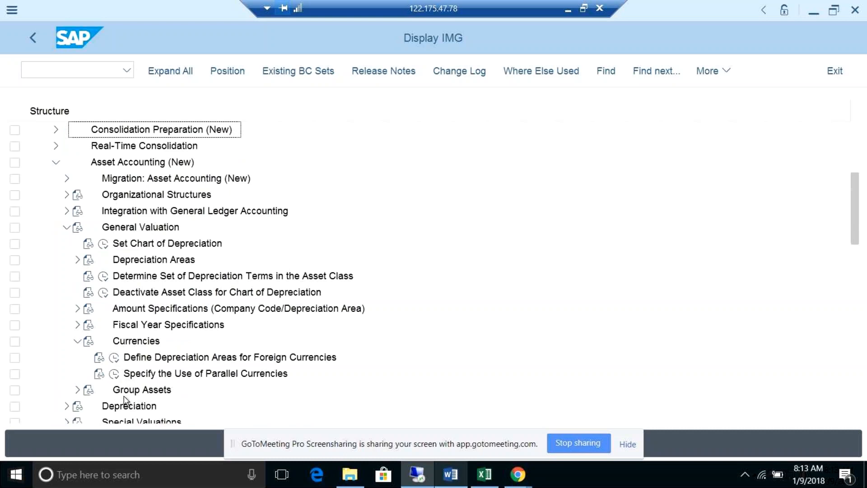
left_click(115, 374)
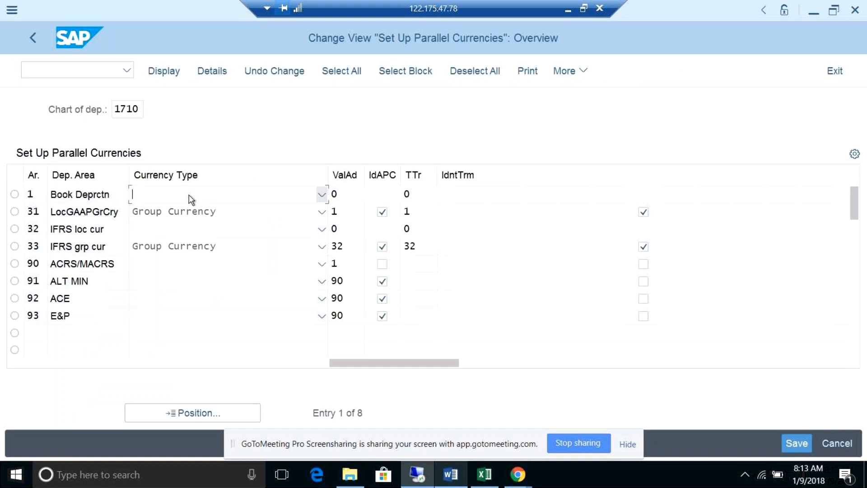
left_click(179, 196)
left_click(180, 197)
left_click(103, 212)
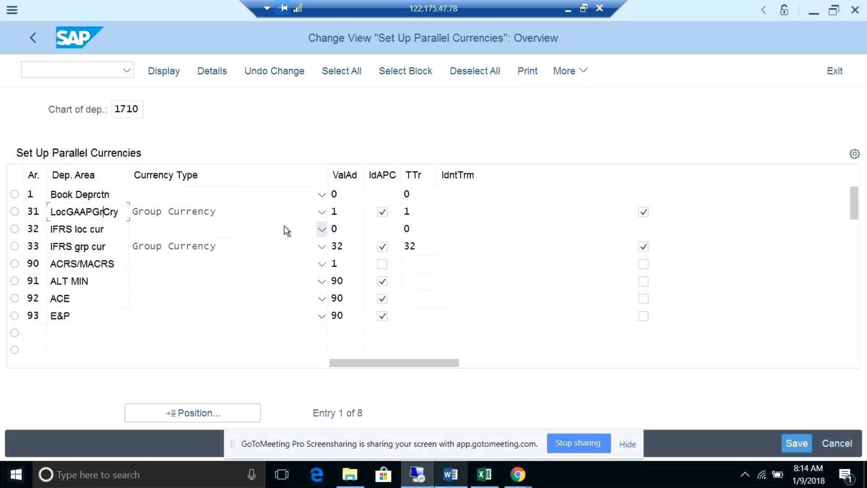
key("alt+Tab")
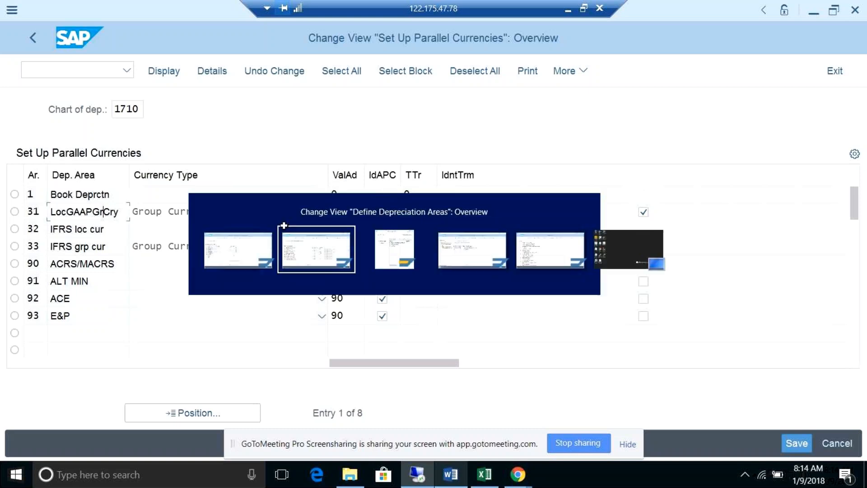
key("alt+Tab")
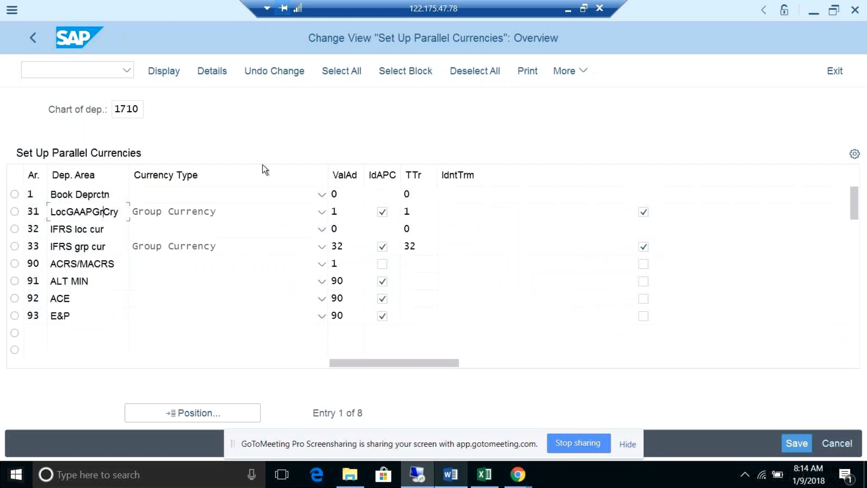
Run Define Depreciation Areas for Foreign Currencies and open area currencies for company code 1710.
left_click(32, 39)
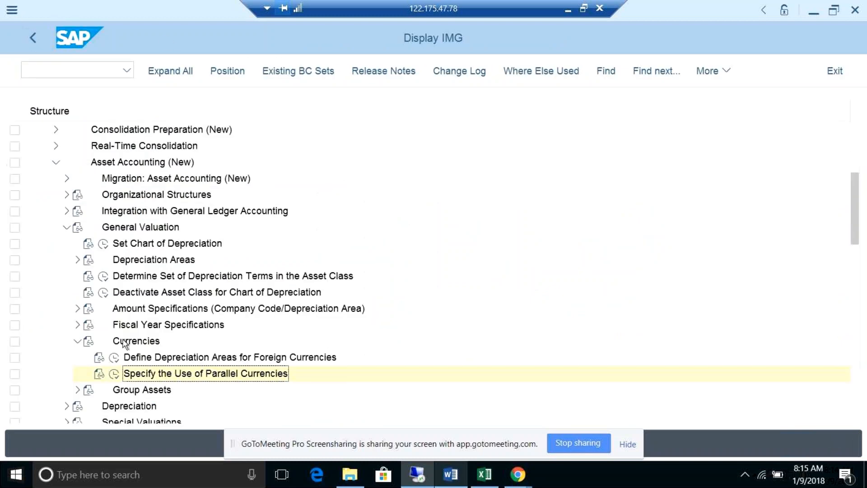
left_click(113, 358)
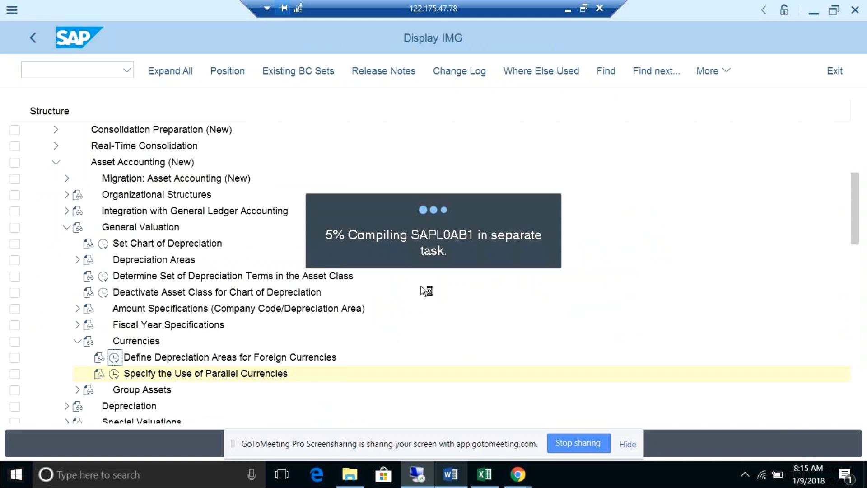
left_click(186, 131)
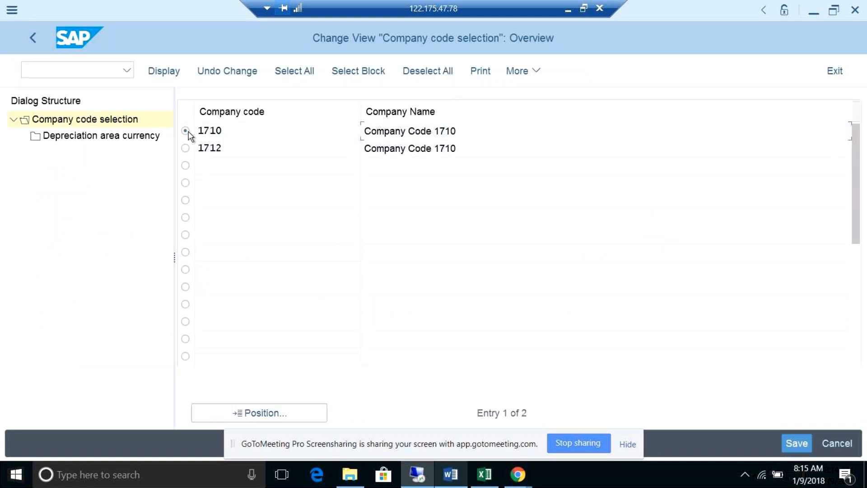
double_click(138, 135)
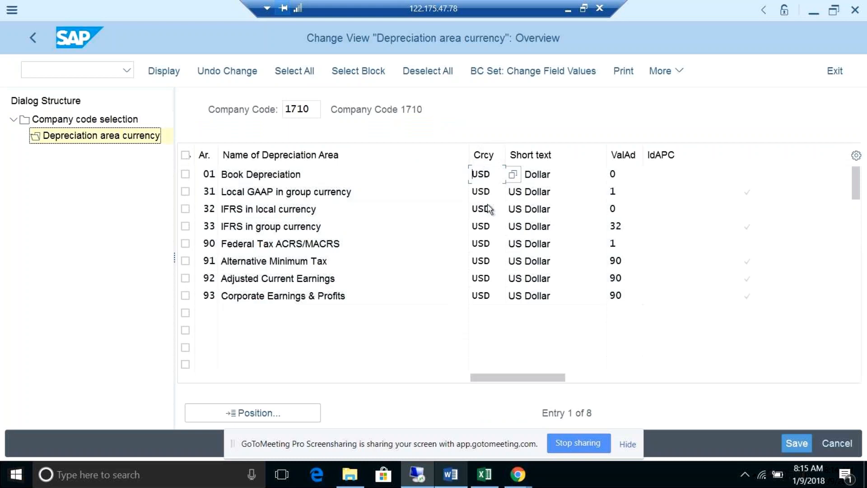
Confirm Book Depreciation, area 32 and the remaining areas all use currency USD.
left_click(428, 174)
left_click(493, 209)
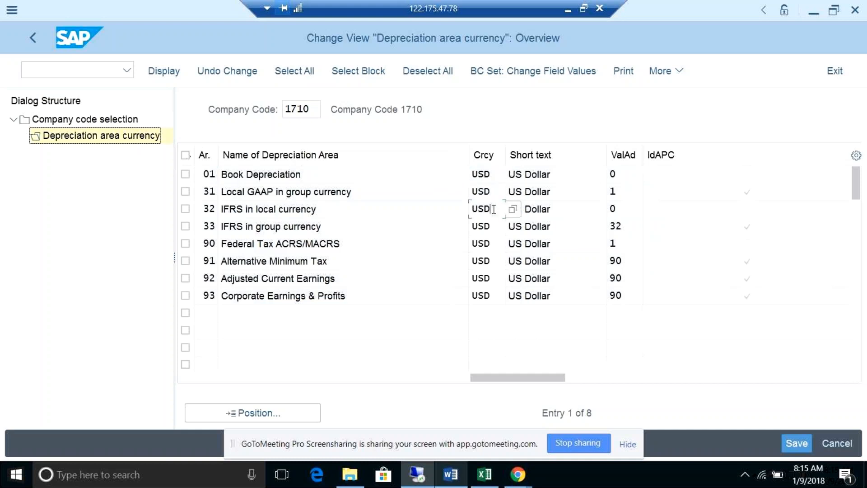
left_click(492, 226)
left_click(499, 244)
left_click(497, 260)
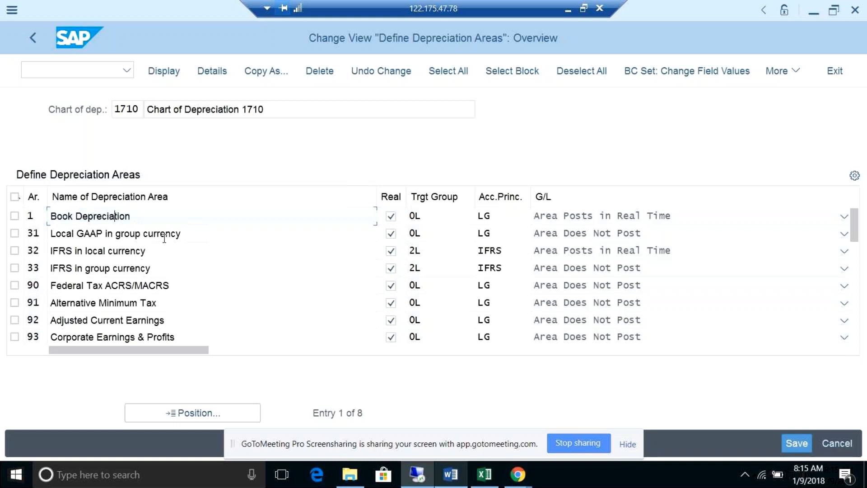
Point out Book Depreciation, Local GAAP group currency and the two IFRS areas.
left_click(163, 217)
left_click(170, 251)
left_click(153, 216)
left_click(228, 236)
left_click(248, 271)
Confirm areas 32 and 33 both use the IFRS accounting principle.
left_click(512, 270)
left_click(513, 250)
left_click(280, 254)
left_click(519, 251)
left_click(518, 268)
left_click(518, 251)
left_click(518, 267)
Confirm areas 1 and 31 use LG, then return to the area currencies.
left_click(509, 217)
left_click(499, 233)
left_click(497, 216)
left_click(497, 229)
left_click(512, 250)
left_click(514, 267)
key("alt+Tab")
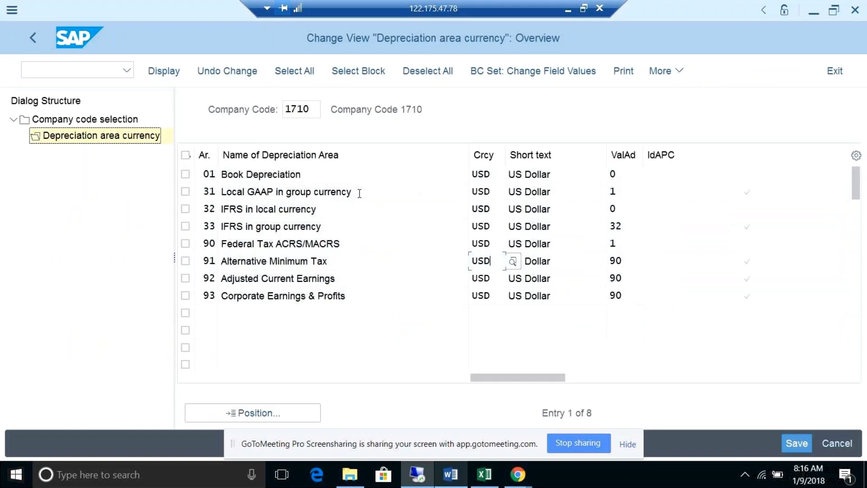
left_click(358, 207)
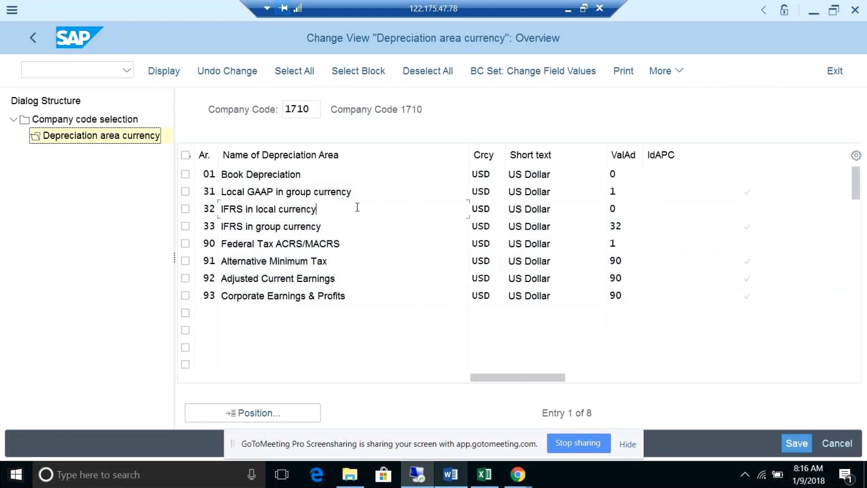
left_click(496, 227)
left_click(357, 192)
left_click(491, 187)
key("alt+Tab")
key("alt+Tab")
left_click(412, 473)
left_click(413, 474)
key("alt+Tab")
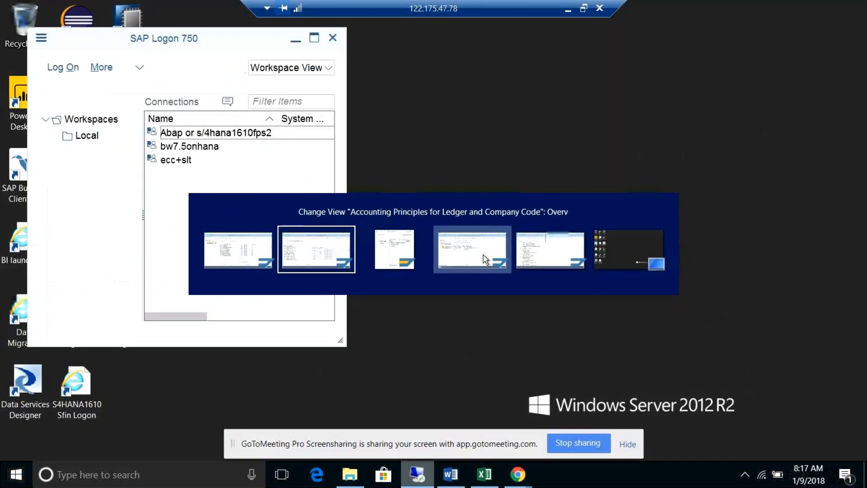
left_click(484, 259)
key("alt+Tab")
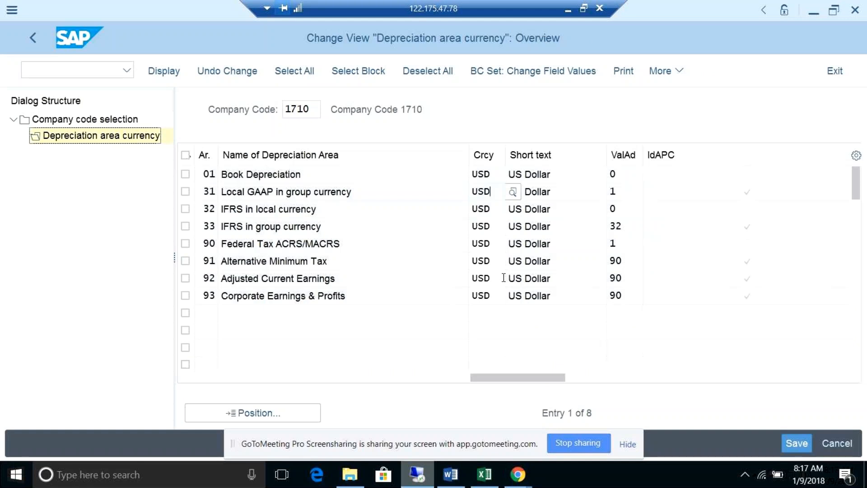
key("alt+Tab")
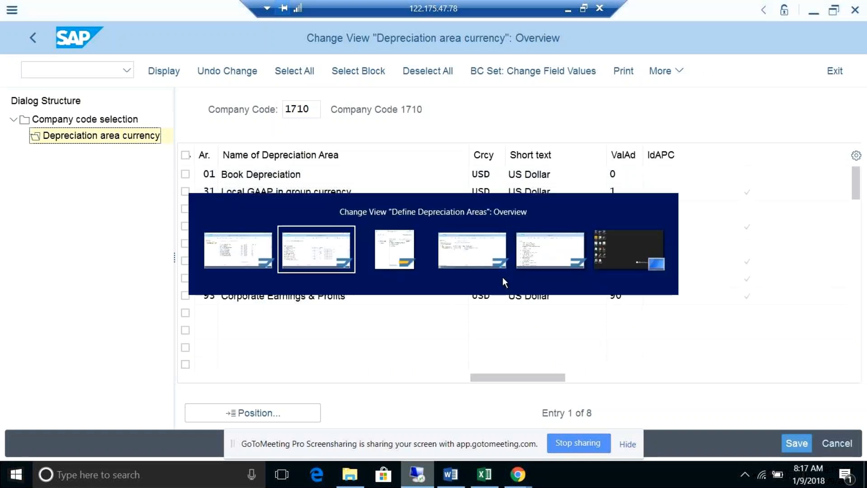
left_click(814, 15)
Bring up the ledger list under Accounting Principles for Ledger, starting with ledger 0L.
left_click(815, 15)
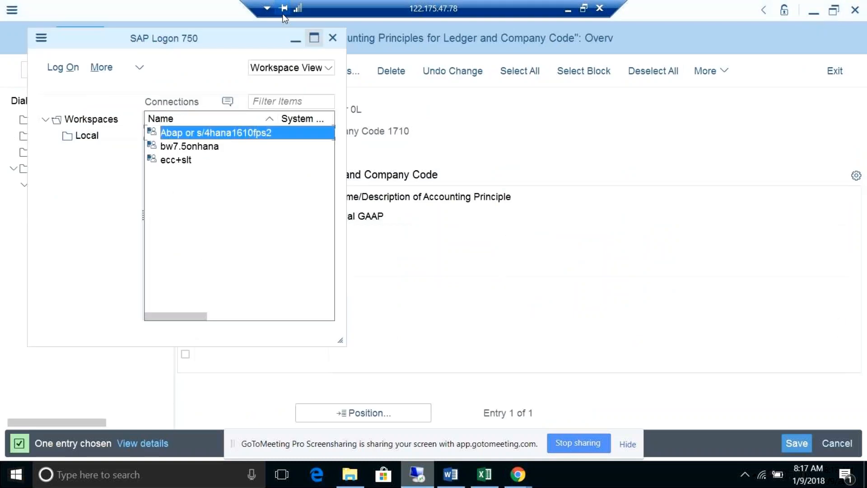
left_click(295, 40)
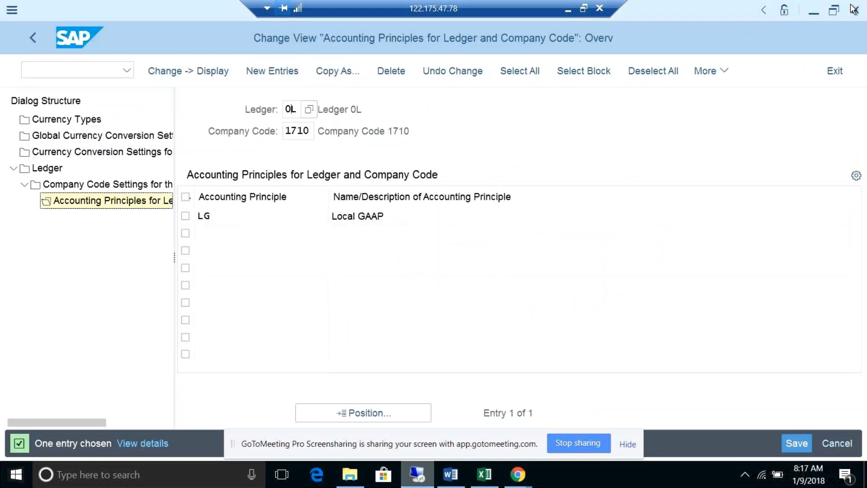
left_click(57, 172)
double_click(57, 172)
double_click(217, 152)
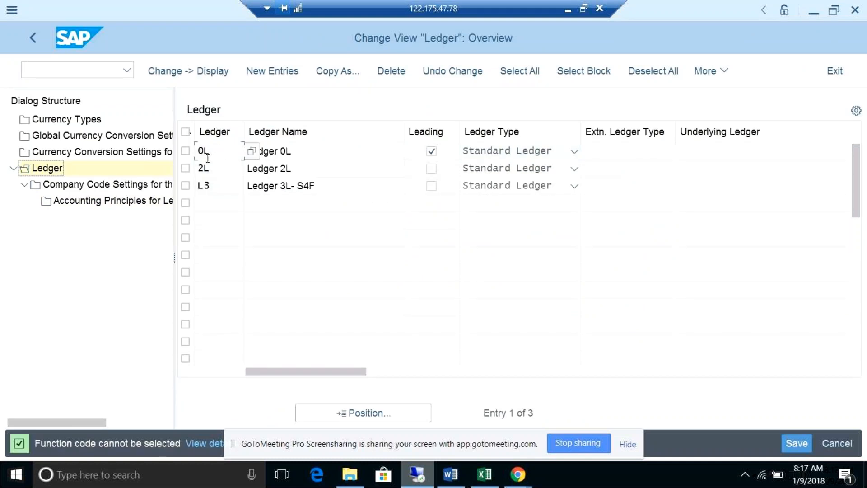
double_click(144, 186)
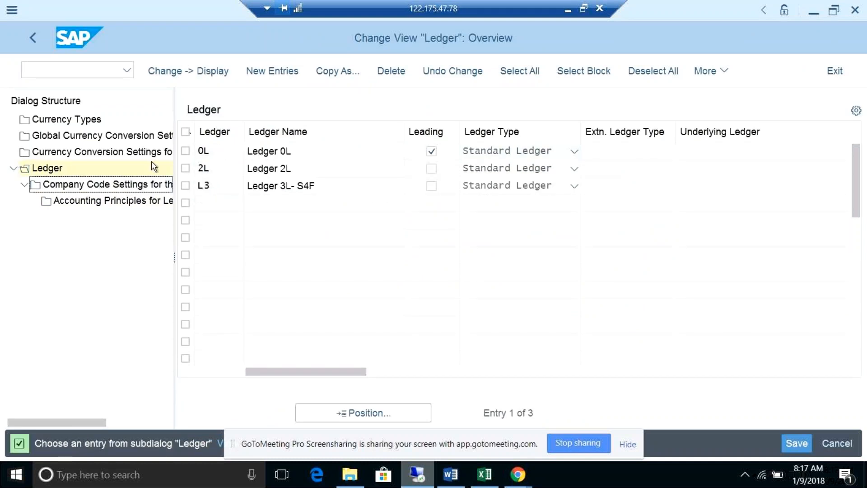
Open the company code settings for ledger 0L only, after trying 0L and 2L together.
left_click(185, 168)
left_click(185, 152)
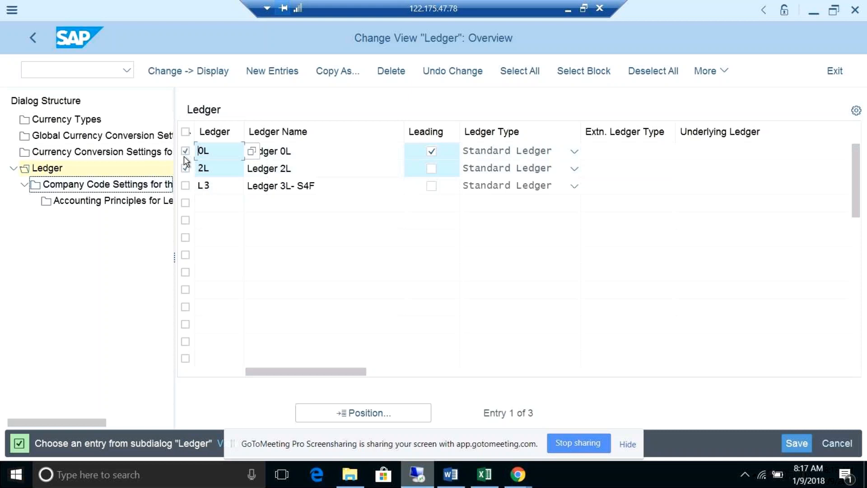
double_click(137, 185)
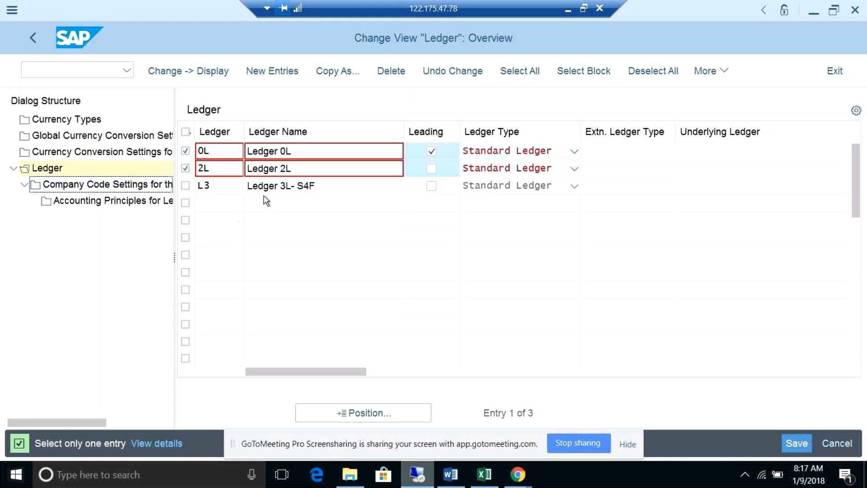
left_click(185, 168)
double_click(127, 192)
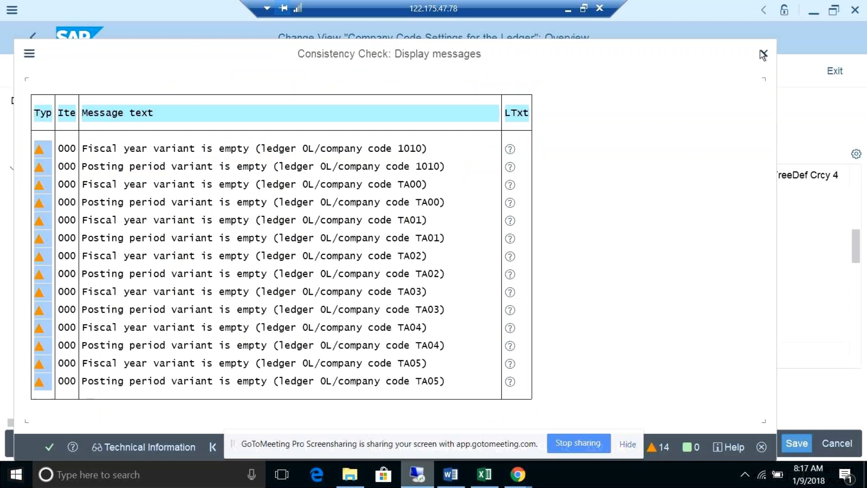
Review company code 1710's ledger 0L settings, with USD company-code and group currencies.
left_click(762, 54)
double_click(235, 198)
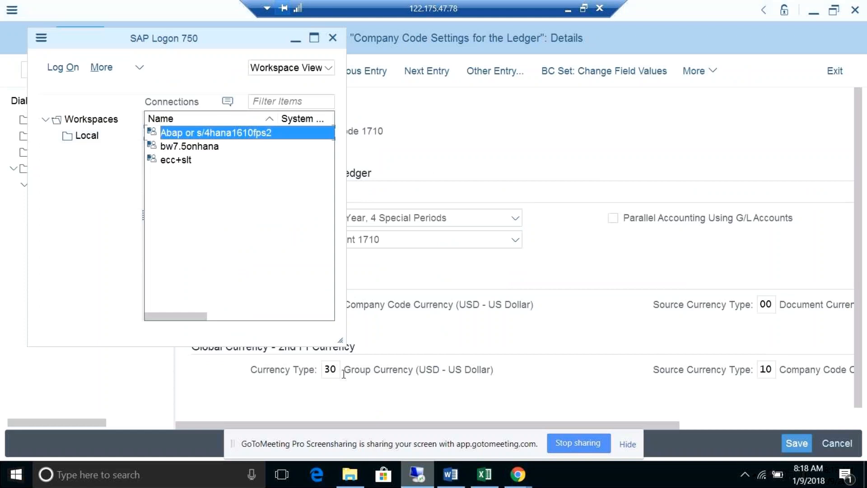
key("alt+space")
key("n")
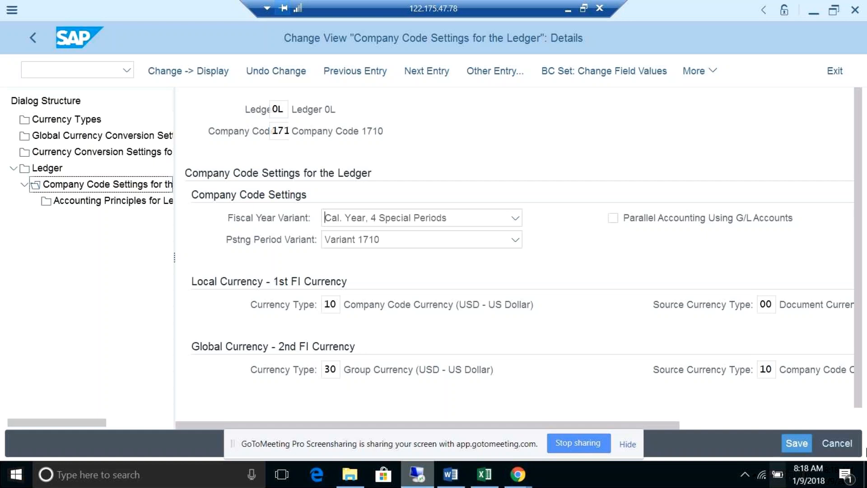
scroll(862, 395, "down", 1)
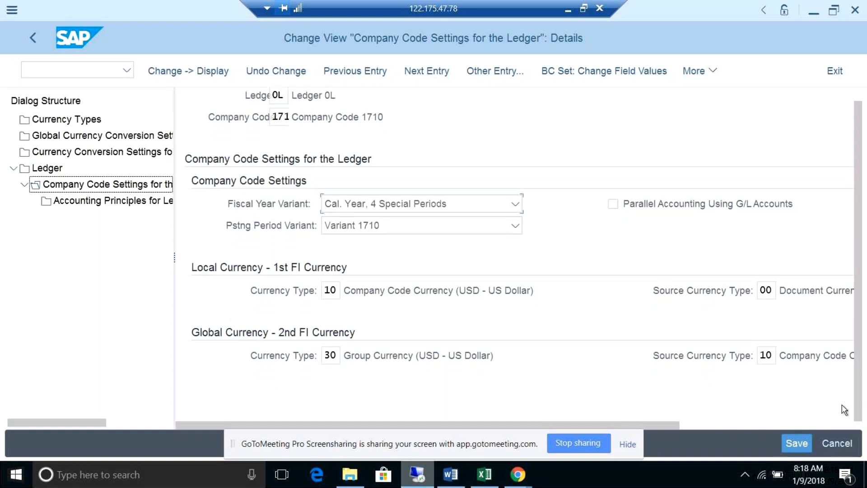
left_click_drag(661, 425, 844, 429)
left_click(810, 405)
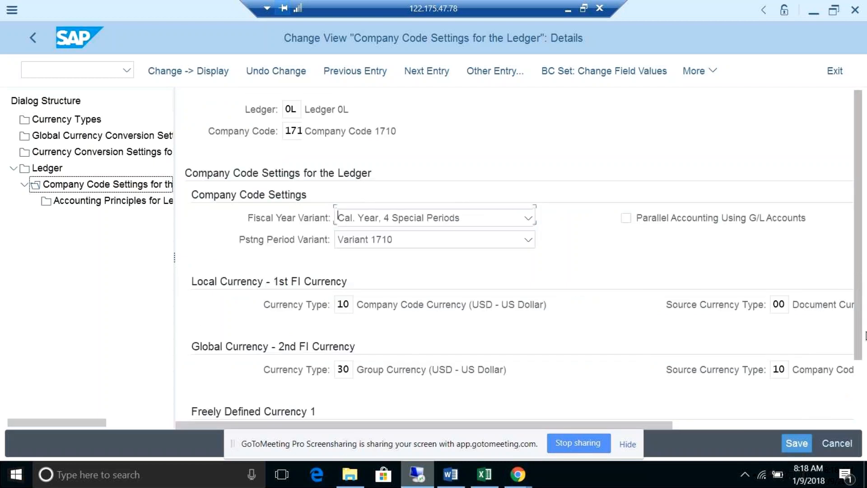
scroll(865, 337, "down", 3)
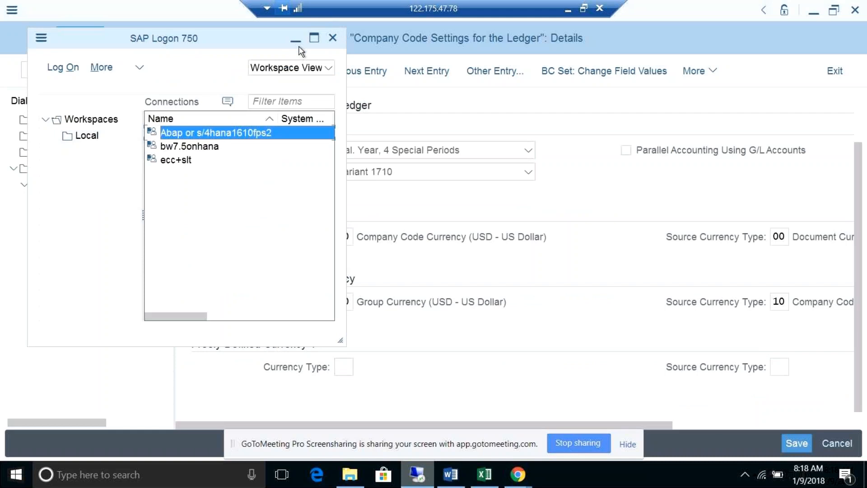
Minimize SAP and switch through the Excel workbook to the GoToMeeting session.
left_click(296, 42)
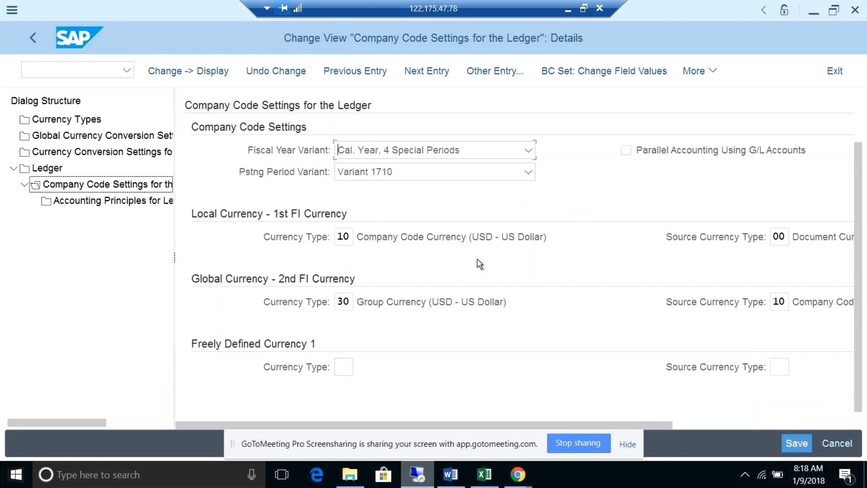
left_click(814, 10)
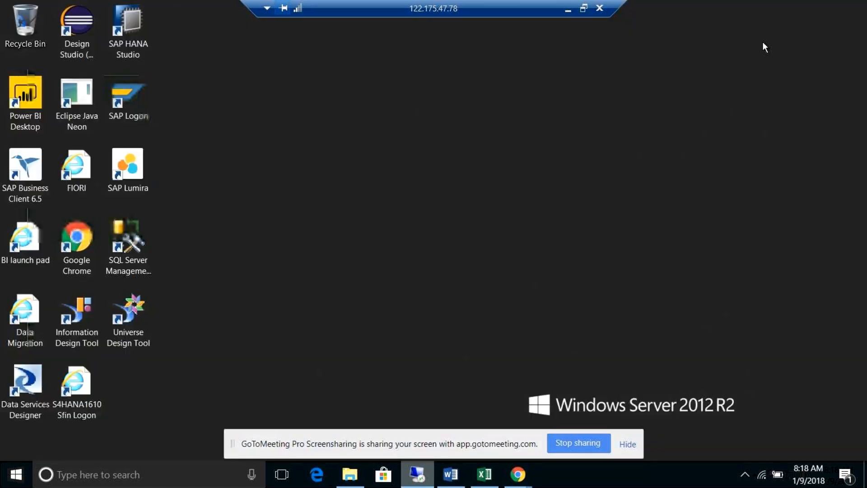
left_click(481, 478)
left_click(484, 433)
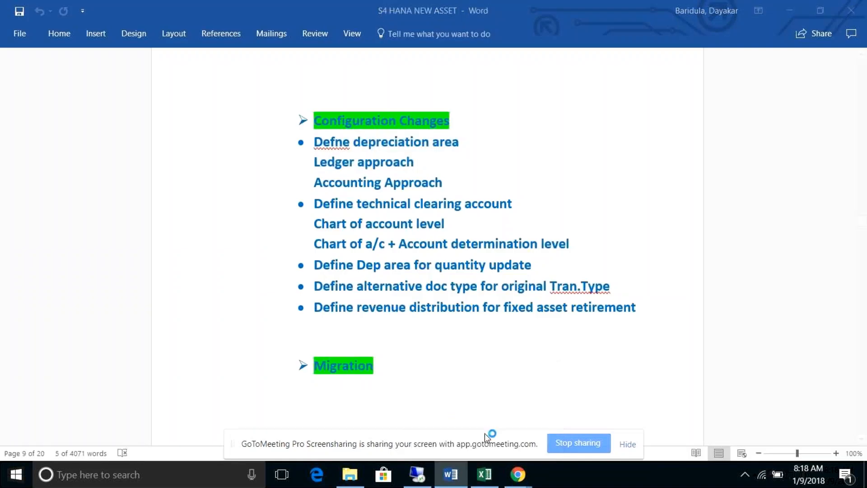
left_click(418, 480)
left_click(419, 480)
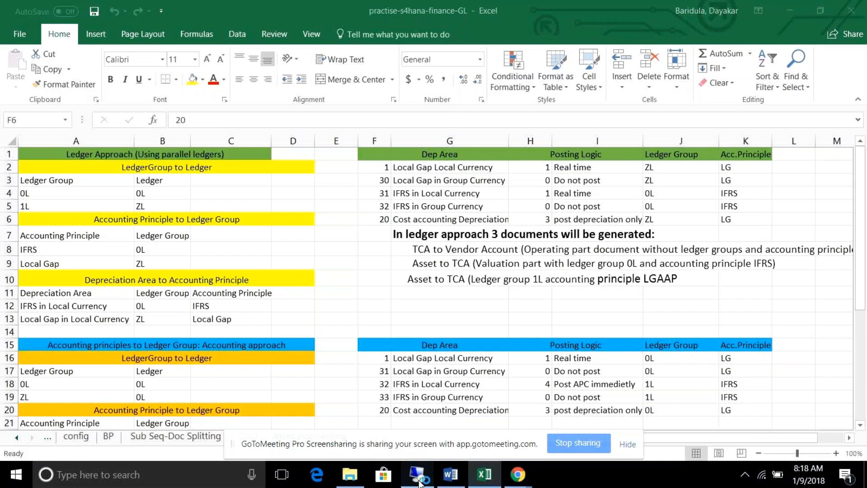
key("alt+Tab")
key("Tab")
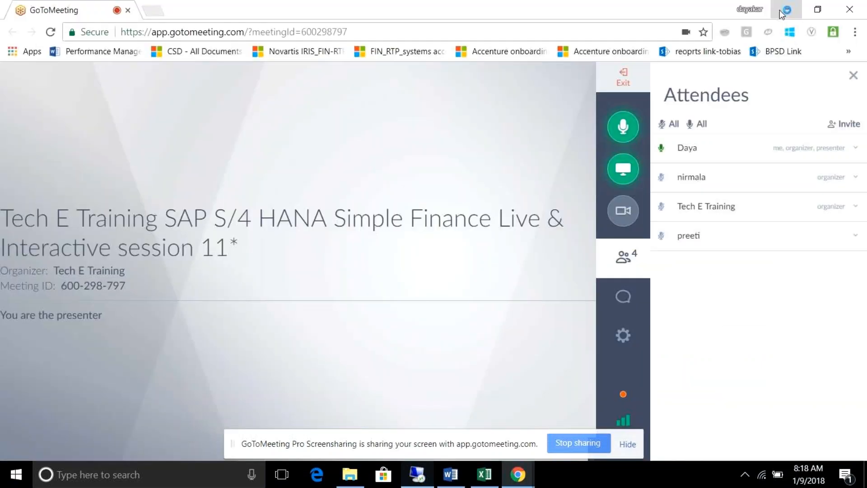
Minimize GoToMeeting and Excel, restore the Remote Desktop SAP session, and close the TECH folder.
left_click(780, 10)
left_click(788, 12)
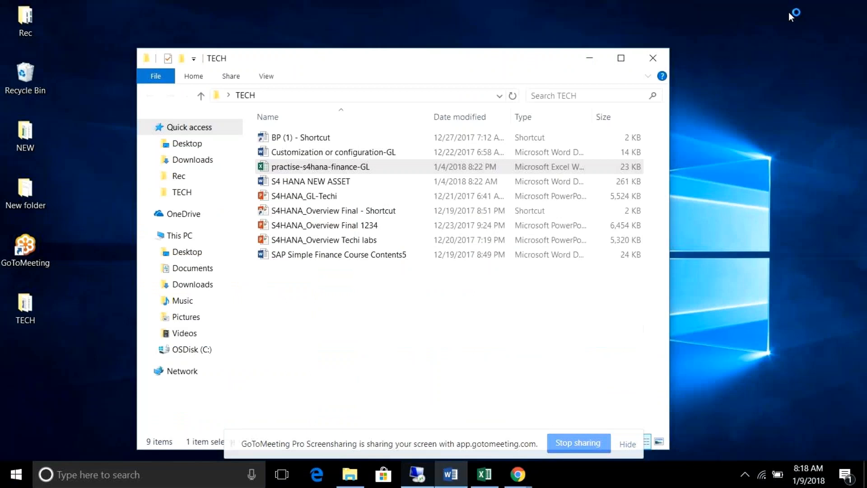
left_click(427, 476)
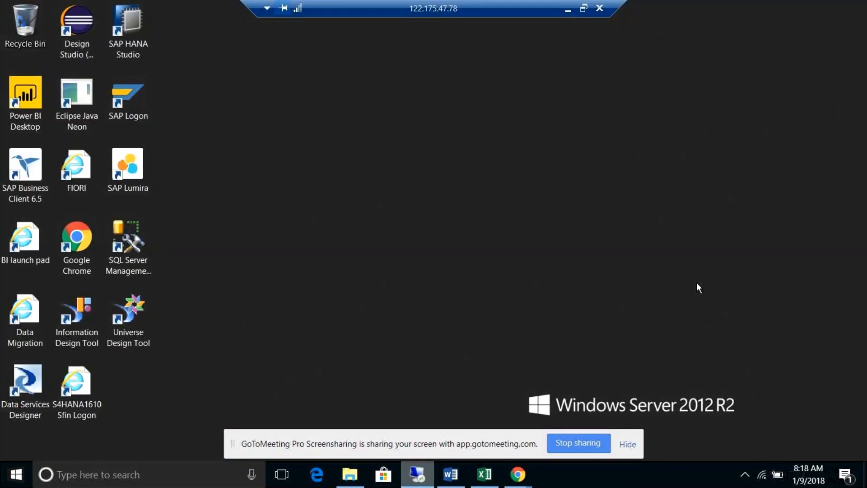
key("alt+Tab")
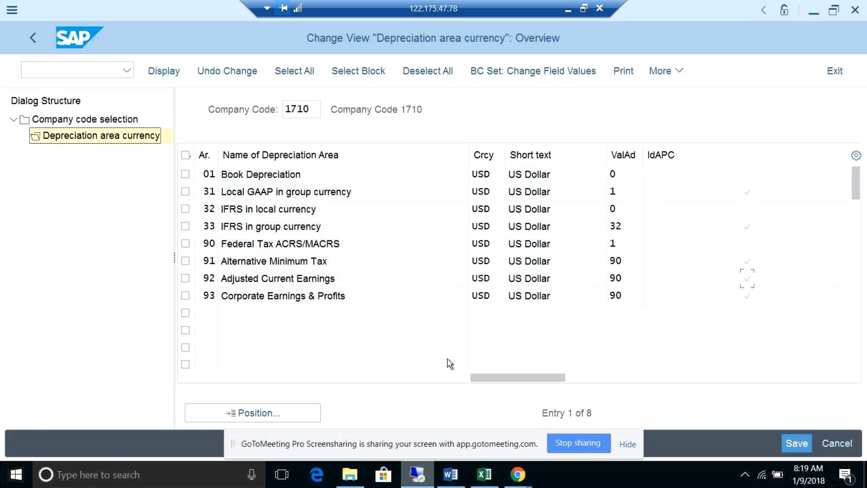
left_click(418, 474)
left_click(418, 474)
left_click(567, 10)
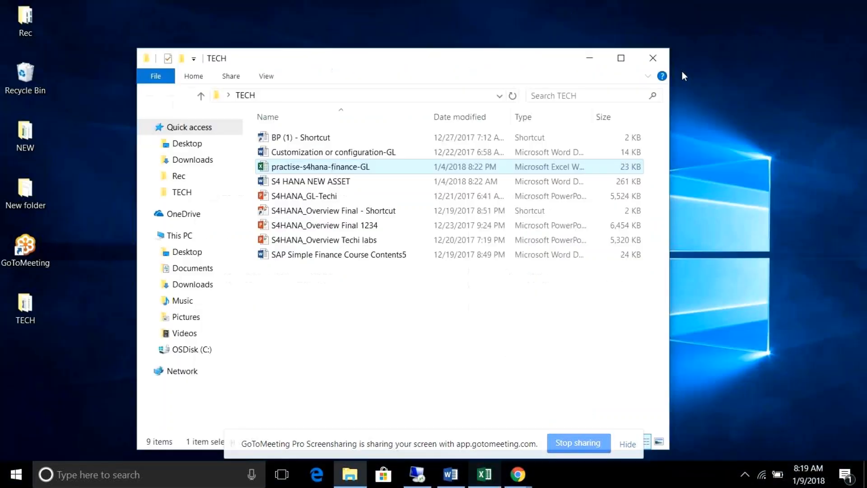
left_click(660, 60)
left_click(424, 477)
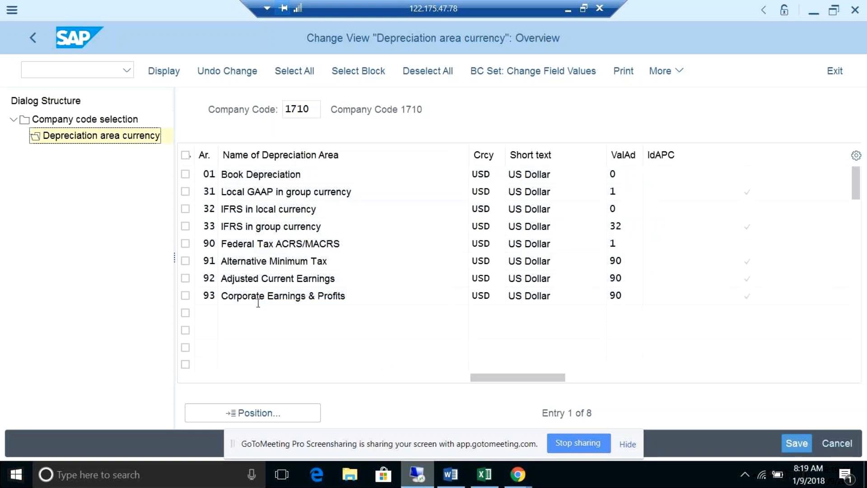
mouse_move(203, 194)
left_click(492, 191)
left_click(217, 192)
left_click(364, 191)
left_click(497, 191)
left_click(373, 195)
left_click(341, 174)
left_click(494, 175)
left_click(491, 191)
Select areas 01, 32 and 33, then confirm areas 1 and 31 use LG.
left_click(327, 180)
left_click(354, 210)
left_click(358, 227)
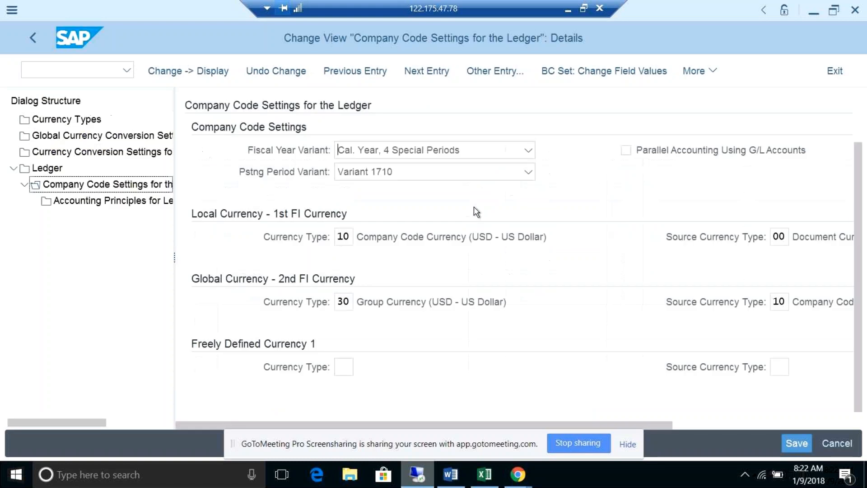
key("alt+Tab")
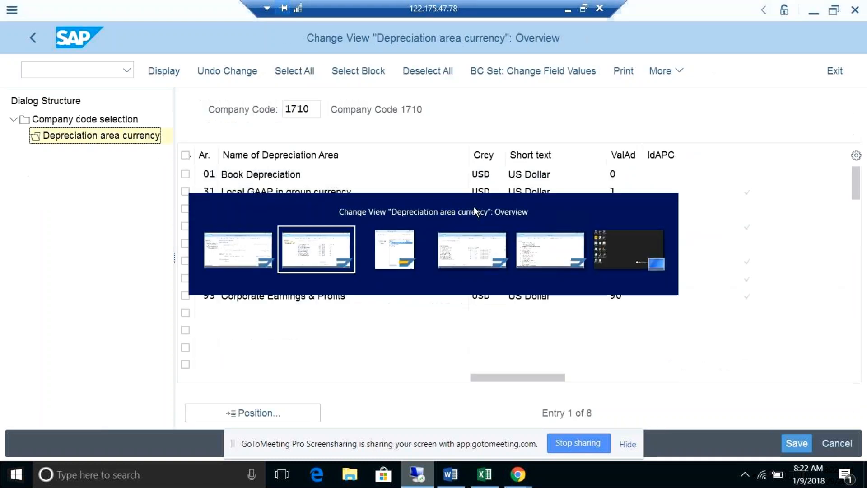
key("alt+Tab")
key("alt+Tab")
left_click(516, 223)
left_click(515, 235)
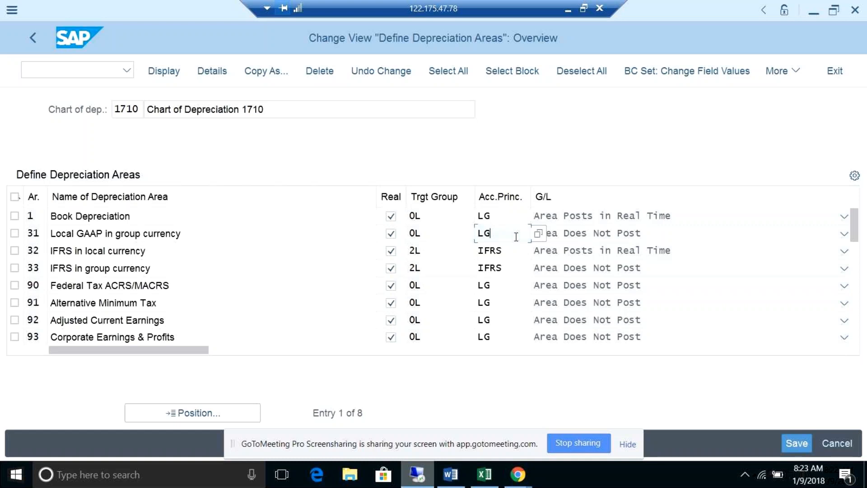
left_click(444, 235)
left_click(443, 219)
left_click(519, 215)
type("LG")
left_click(454, 250)
left_click(519, 253)
left_click(422, 251)
left_click(509, 217)
left_click(423, 234)
List ledgers 0L, 2L and L3 and view their assigned accounting principles.
key("alt+Tab")
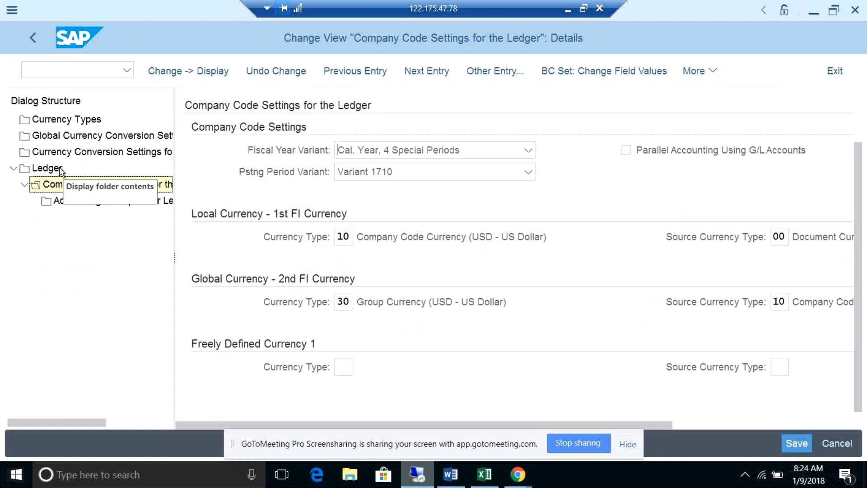
left_click(60, 169)
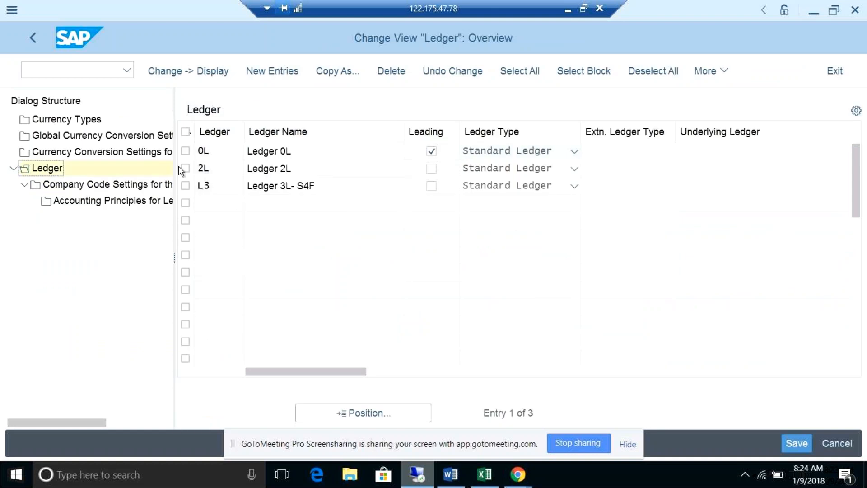
left_click(154, 201)
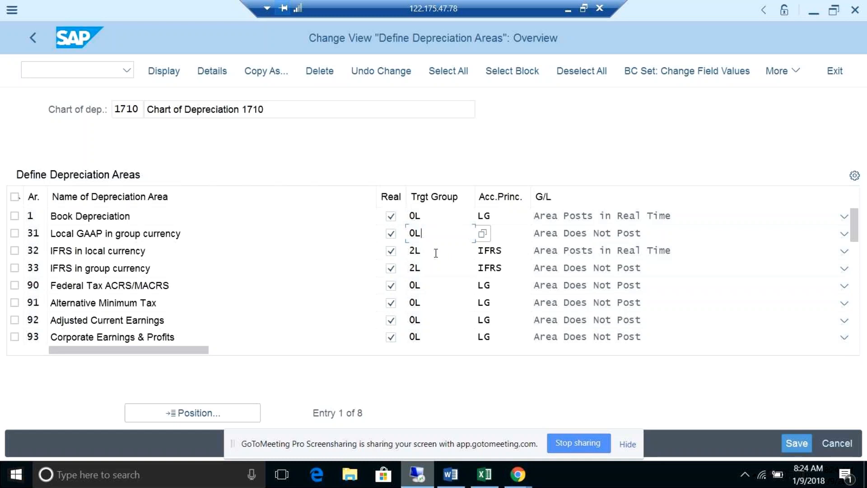
Check area 90's accounting principle, then switch to ledger 0L's principles for 1710.
left_click(509, 284)
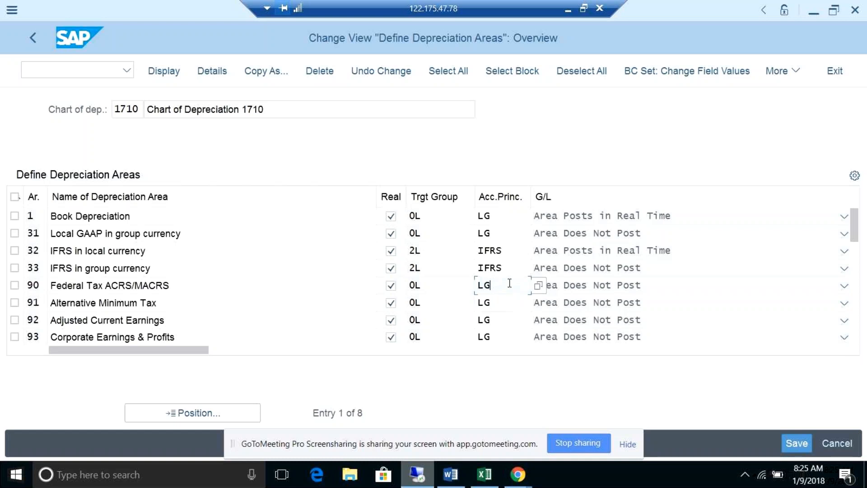
key("alt+Tab")
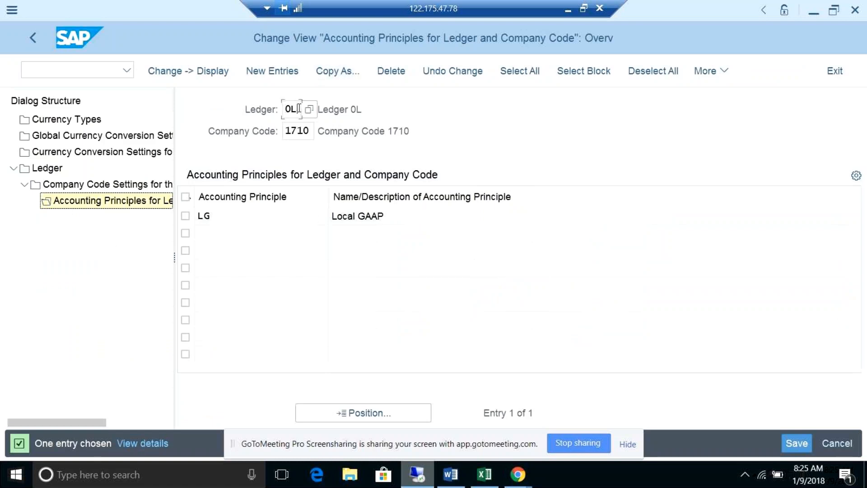
Select ledger 0L's LG Local GAAP principle entry.
left_click(215, 213)
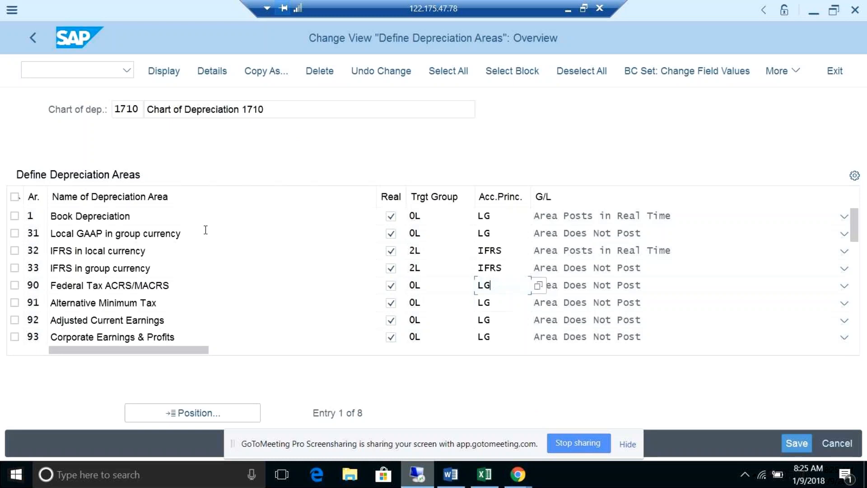
Check area 31's LG principle, drilling into ledger 0L's principles and back.
left_click(199, 219)
left_click(496, 235)
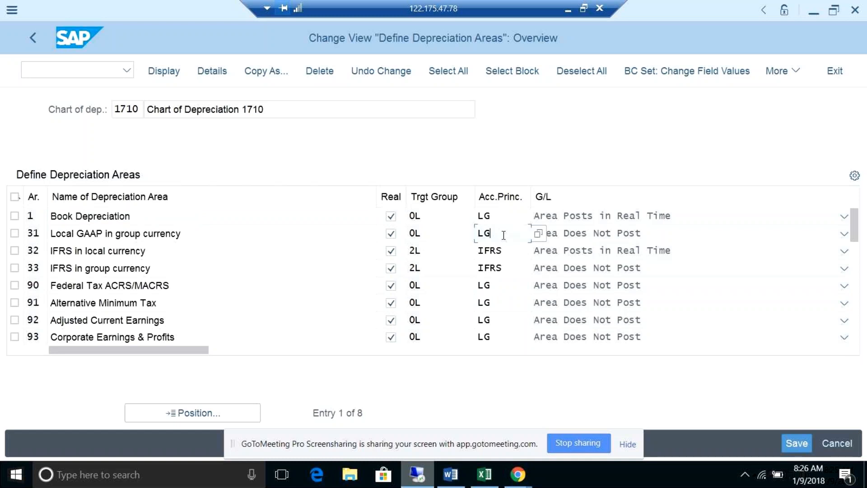
double_click(503, 234)
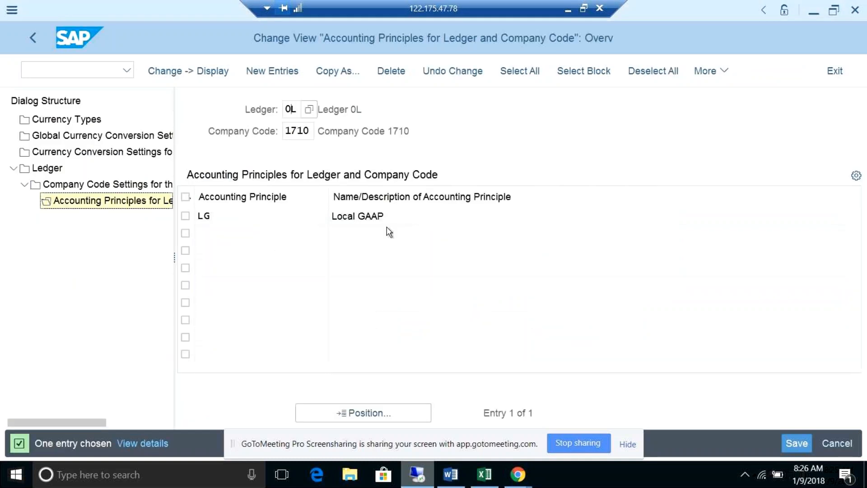
key("F3")
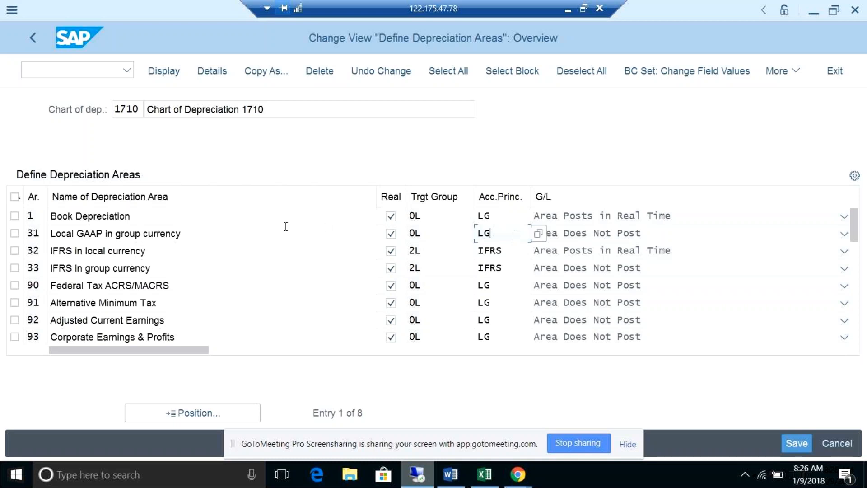
Highlight area 1 Book Depreciation's name and its LG accounting principle.
left_click(223, 218)
left_click_drag(130, 216, 49, 215)
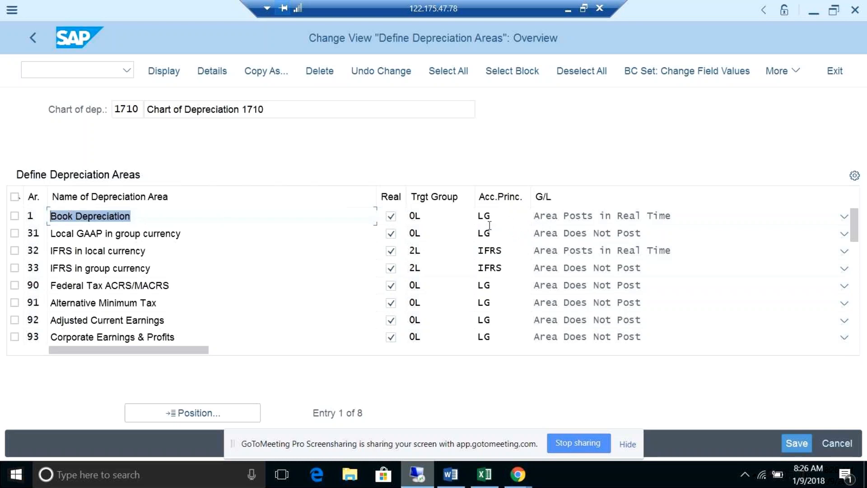
left_click(510, 216)
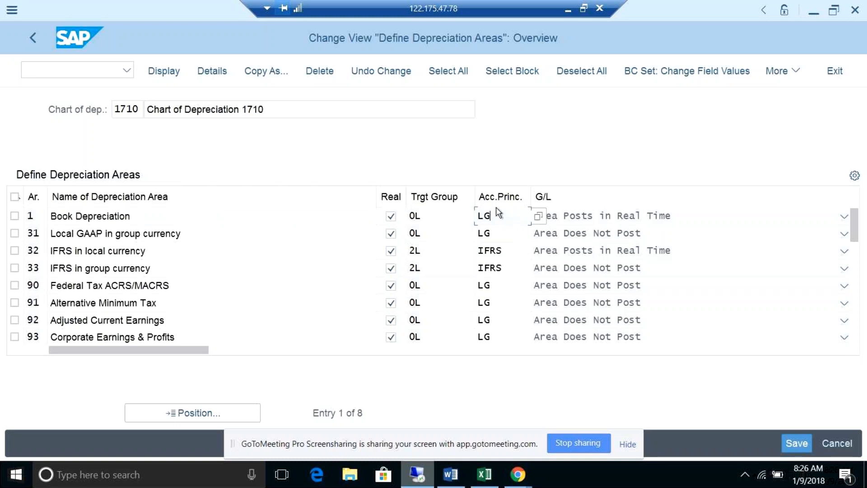
left_click(279, 216)
left_click(519, 217)
left_click(321, 218)
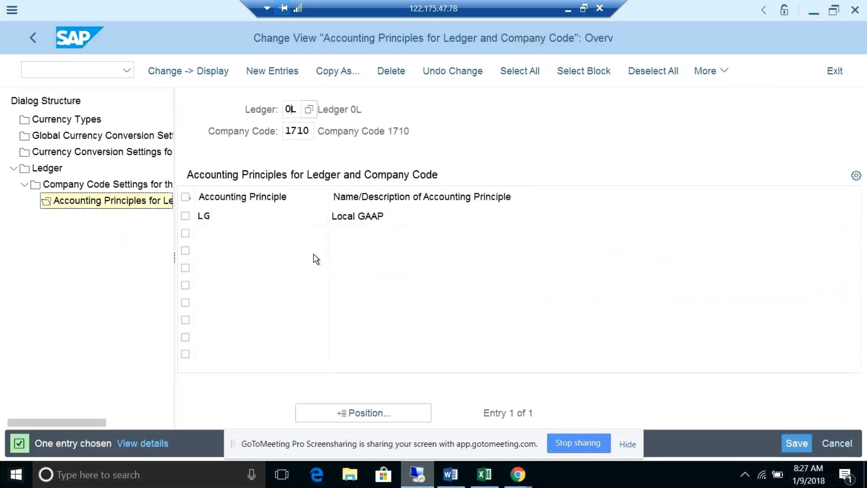
key("alt+Tab")
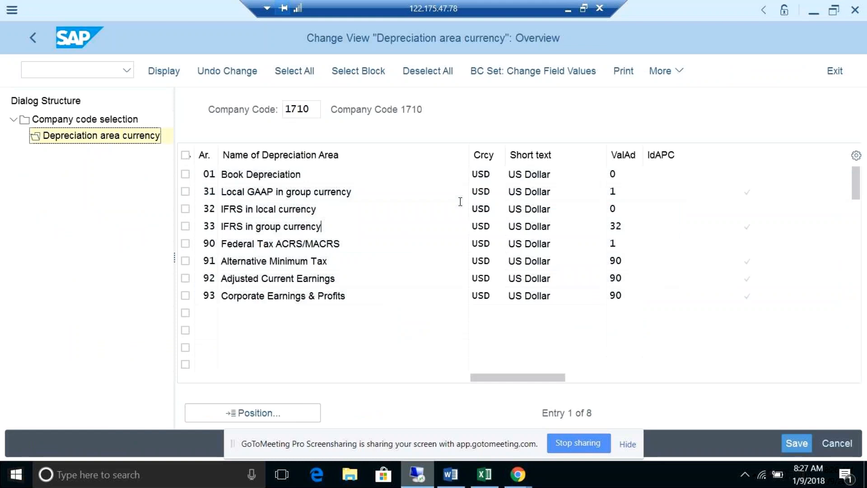
key("alt+Tab")
key("alt+Tab")
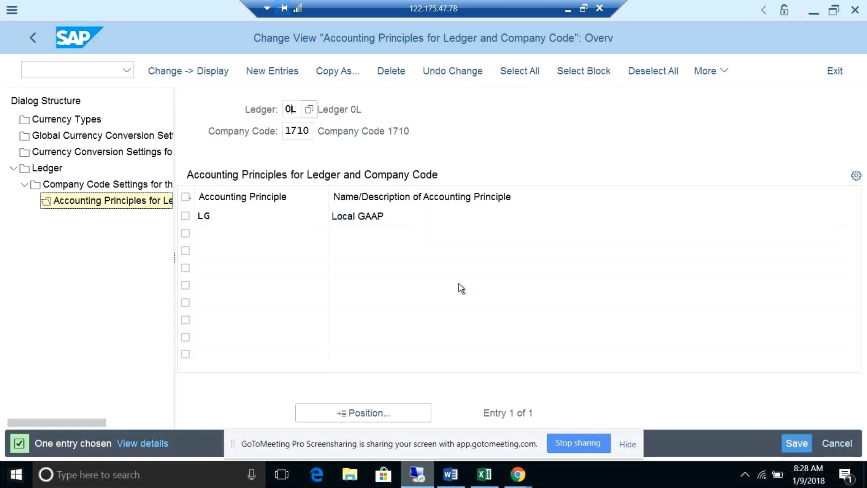
Return to the Define Depreciation Areas overview showing area 1 on LG with 0L.
key("alt+Tab")
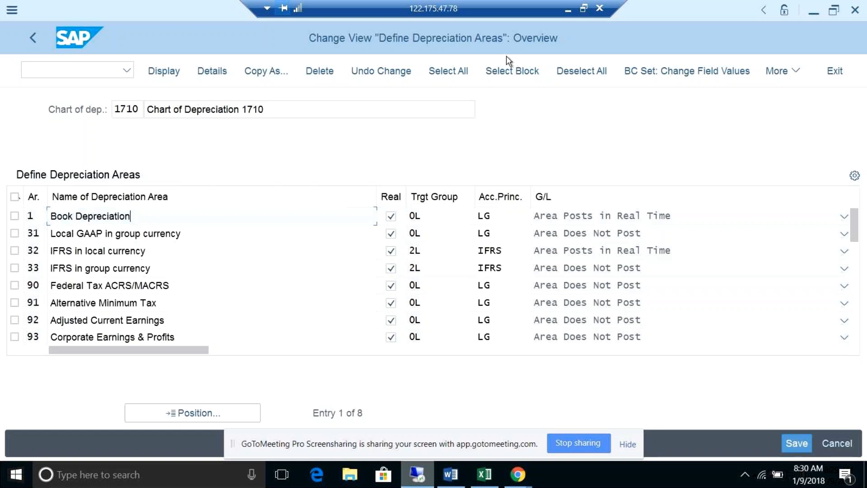
left_click(568, 9)
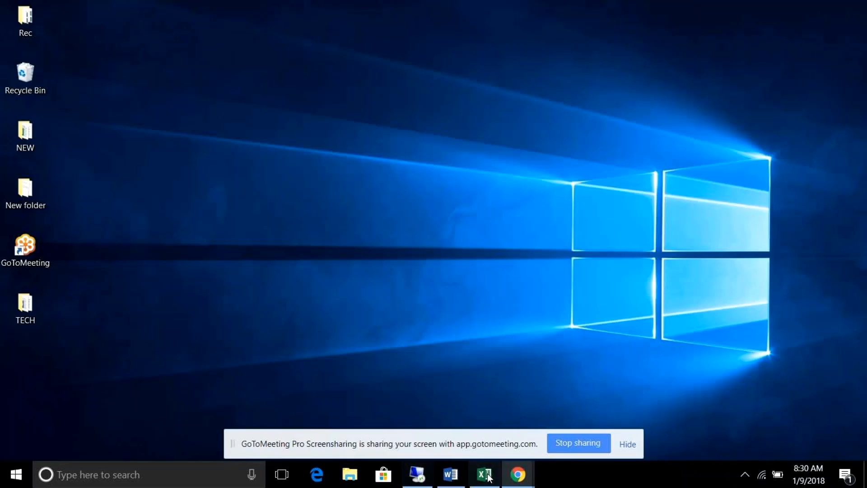
left_click(407, 483)
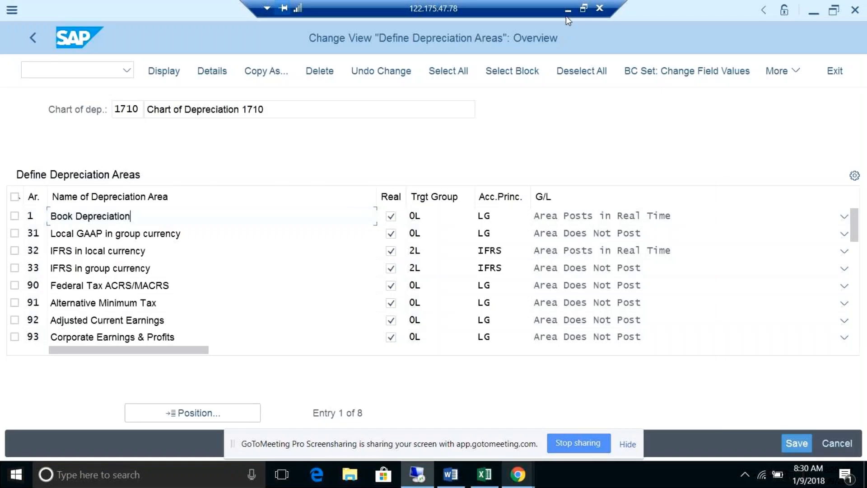
left_click(567, 11)
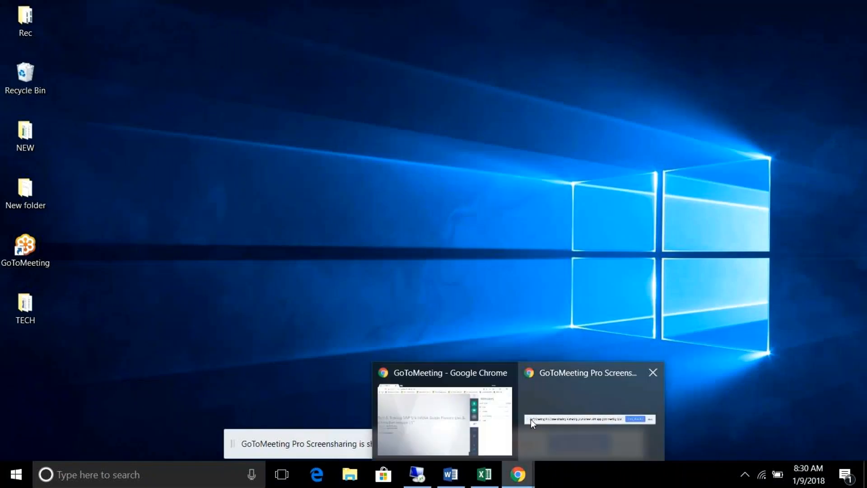
left_click(427, 437)
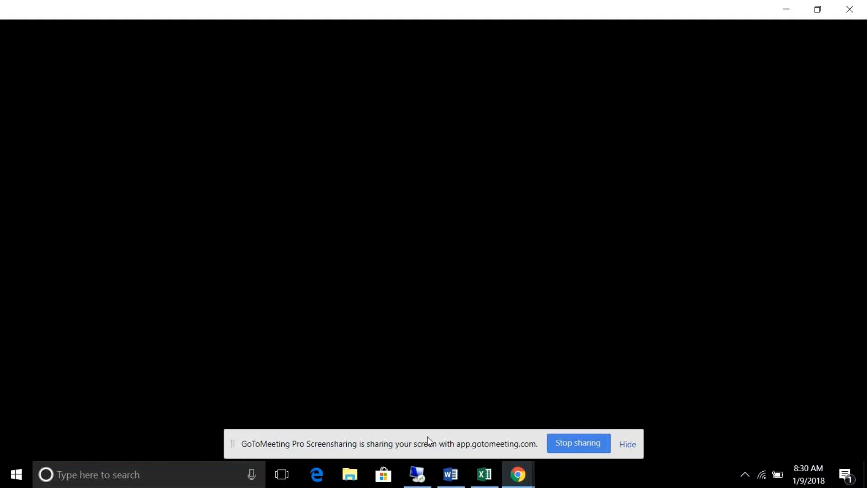
left_click(418, 474)
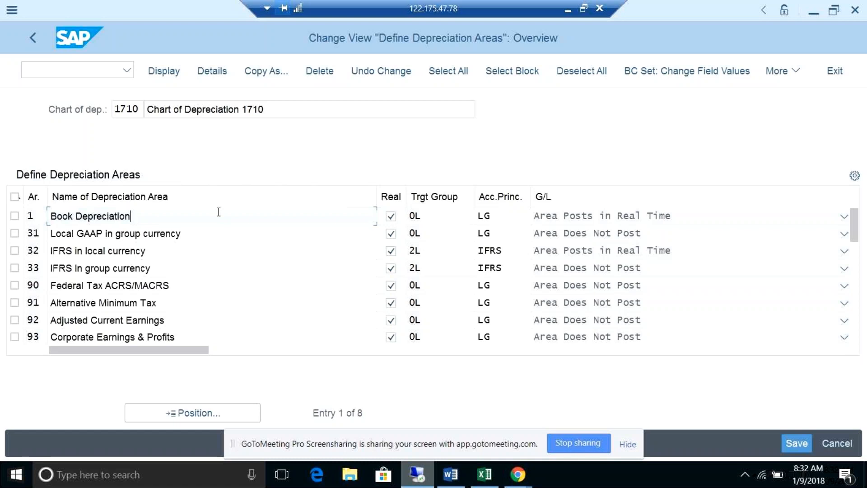
Close the depreciation area, accounting principle and currency windows without logging off, and back out to Display IMG.
key("alt+Tab")
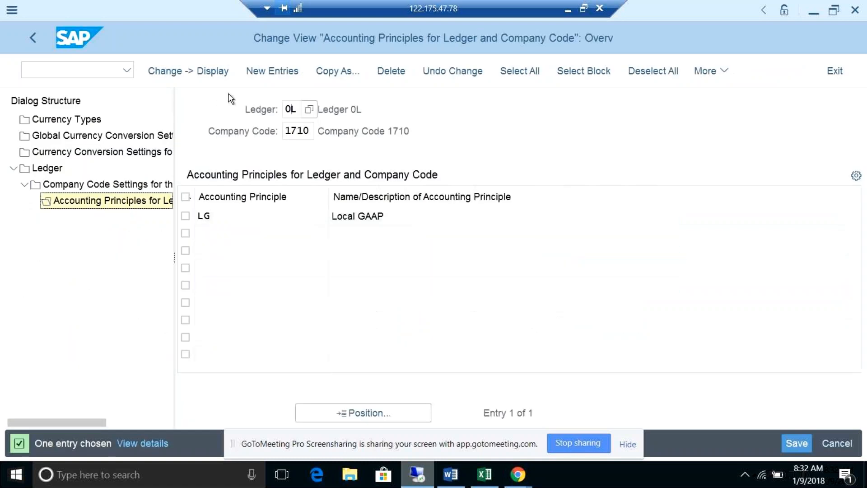
key("alt+Tab")
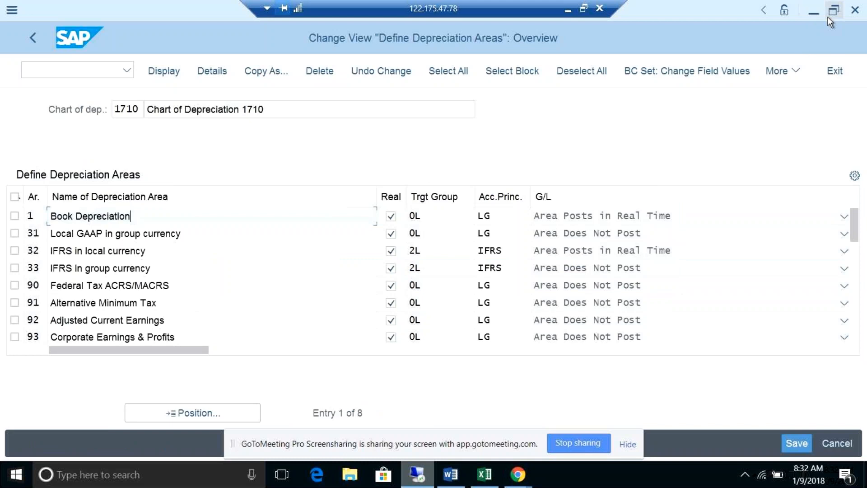
left_click(855, 12)
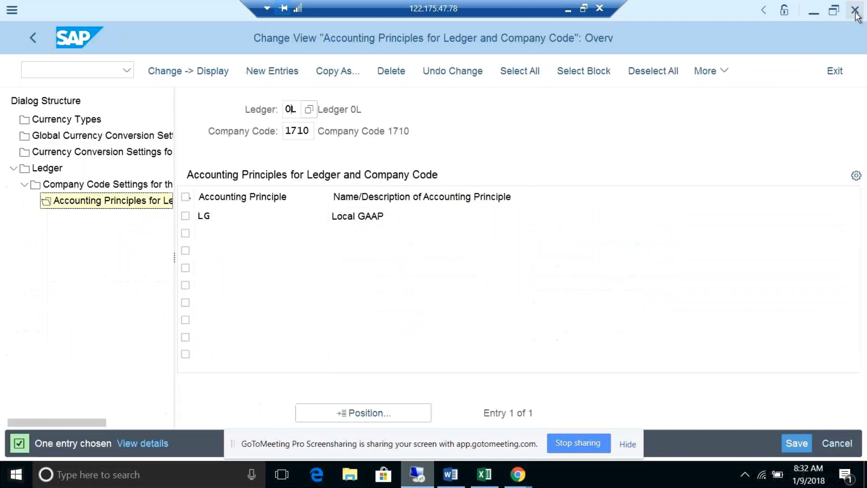
left_click(855, 13)
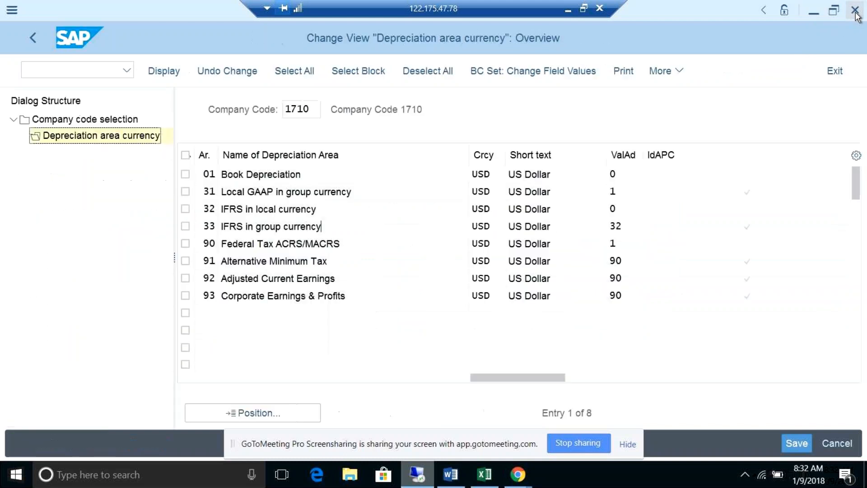
left_click(855, 13)
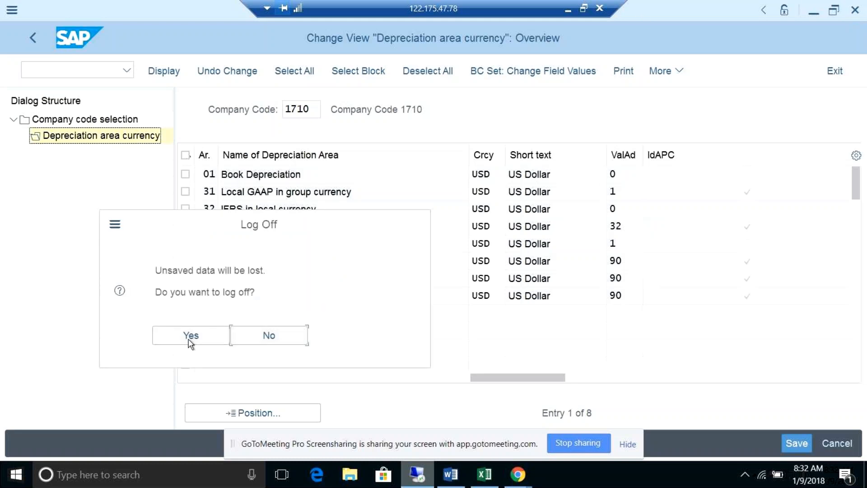
left_click(269, 337)
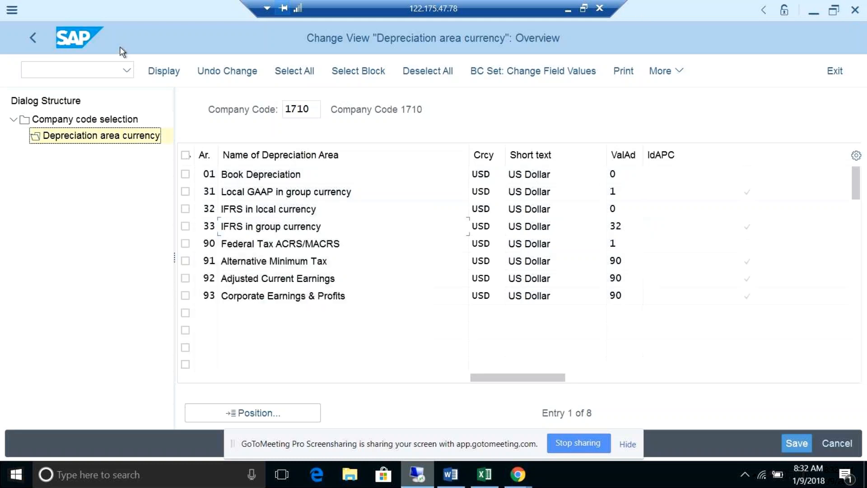
left_click(29, 38)
left_click(32, 39)
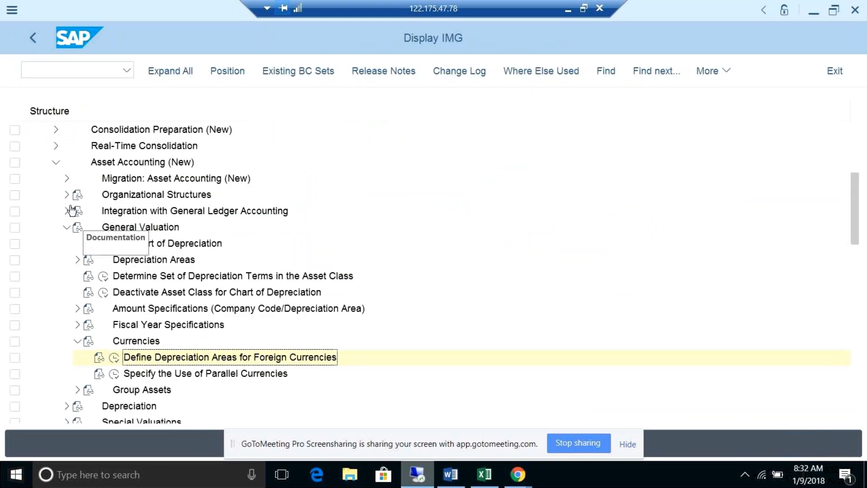
Expand the Organizational Structures and Asset Classes nodes of the Asset Accounting IMG tree.
left_click(66, 195)
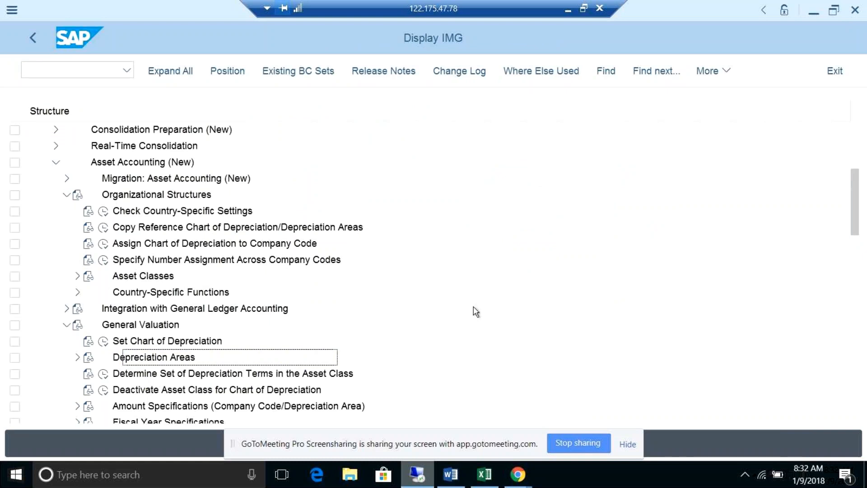
scroll(859, 227, "down", 1)
scroll(858, 227, "down", 2)
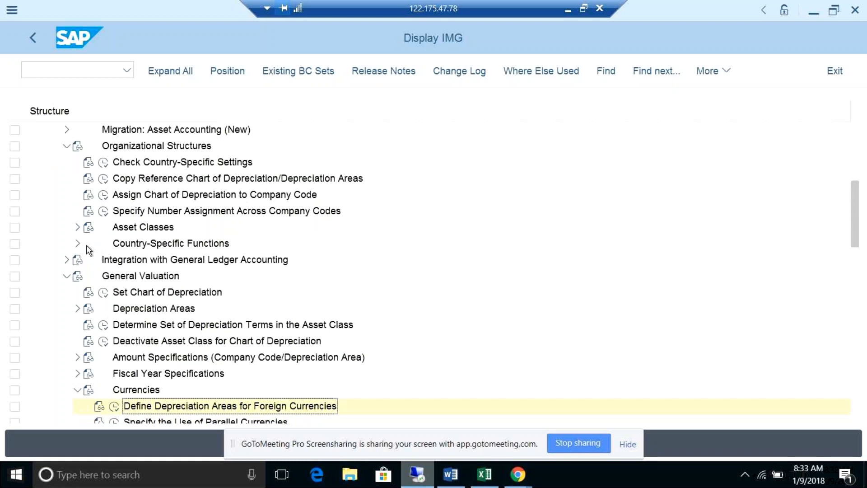
left_click(77, 227)
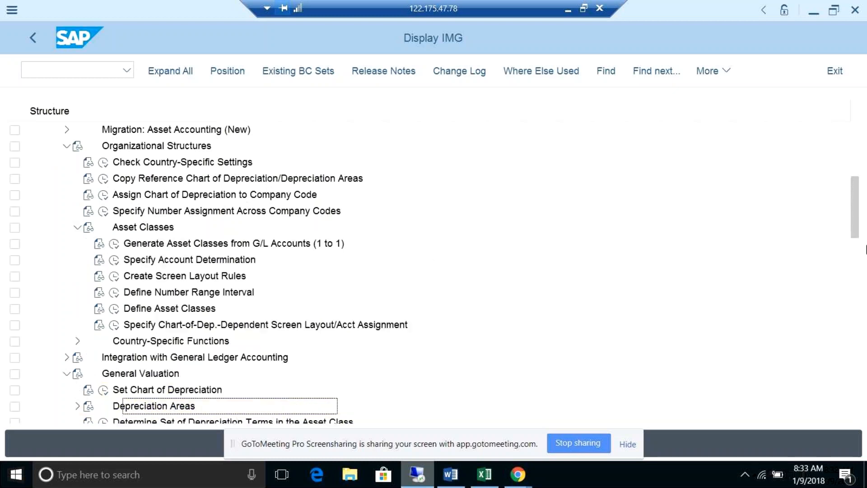
left_click_drag(855, 231, 854, 248)
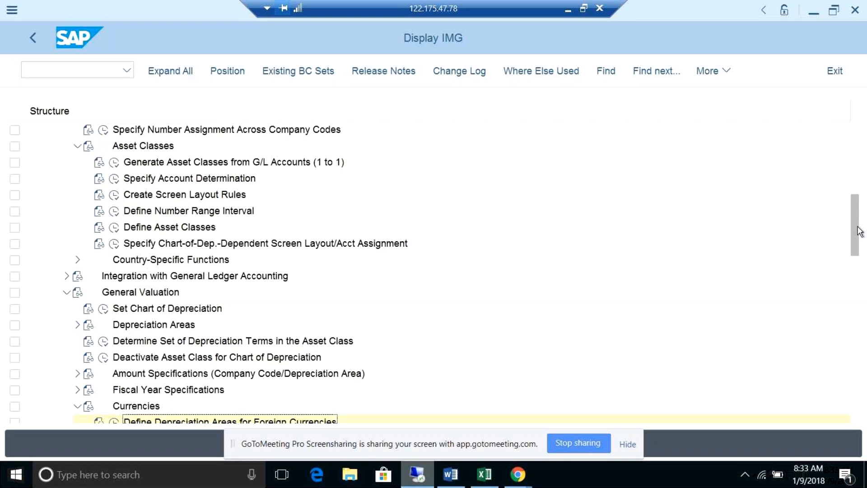
left_click_drag(858, 228, 859, 237)
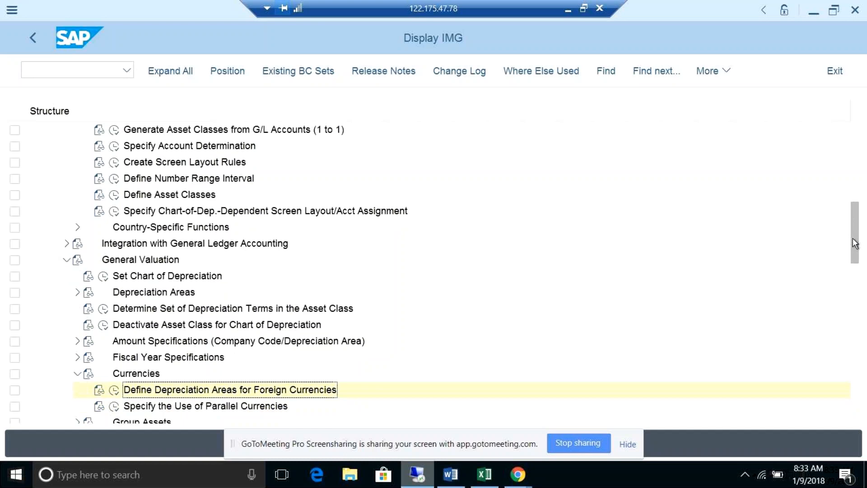
left_click_drag(855, 243, 855, 254)
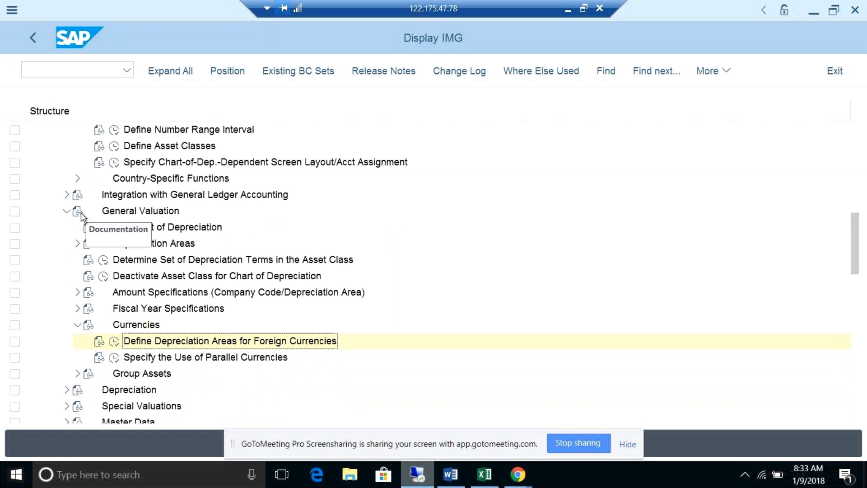
Expand Integration with General Ledger Accounting and run Define Technical Clearing Account for Integrated Asset Acquisition.
left_click(66, 195)
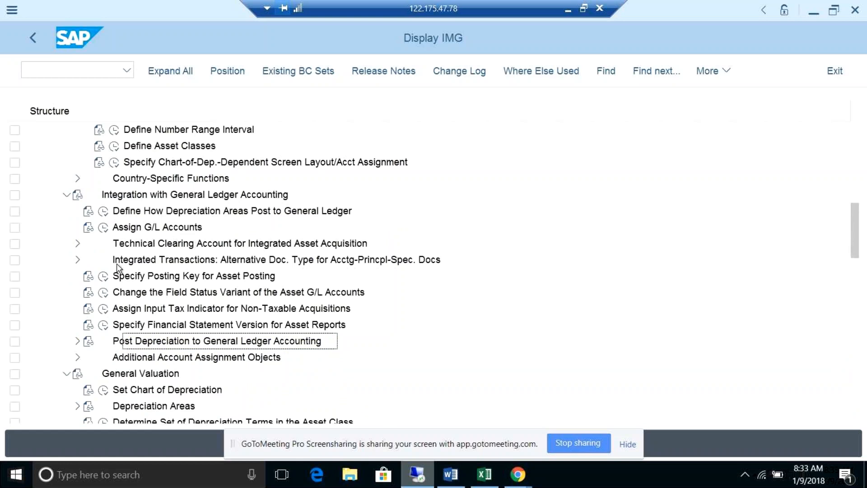
left_click(76, 245)
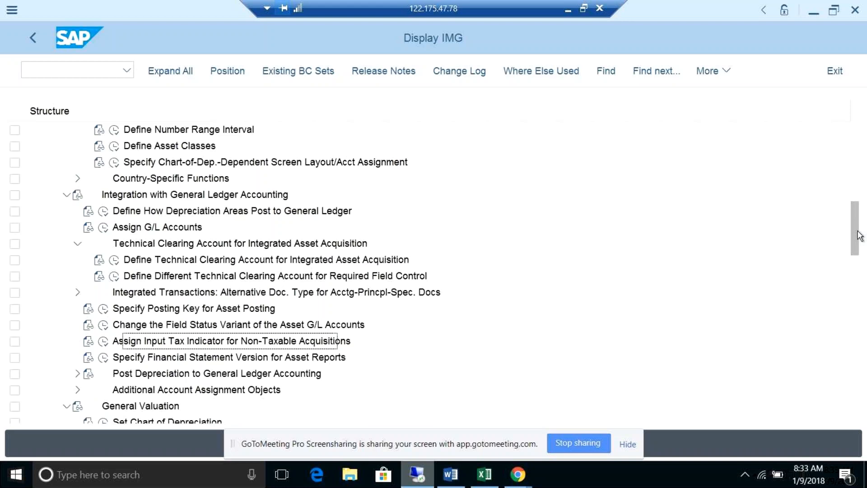
left_click_drag(860, 235, 859, 248)
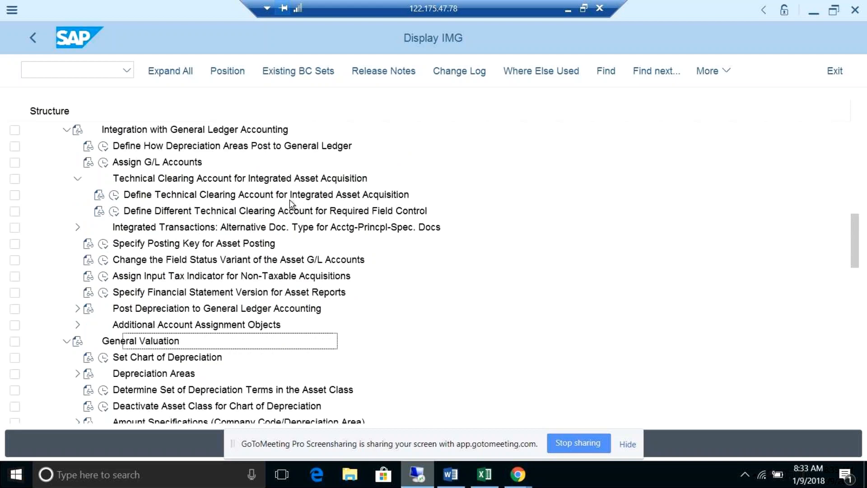
left_click(114, 196)
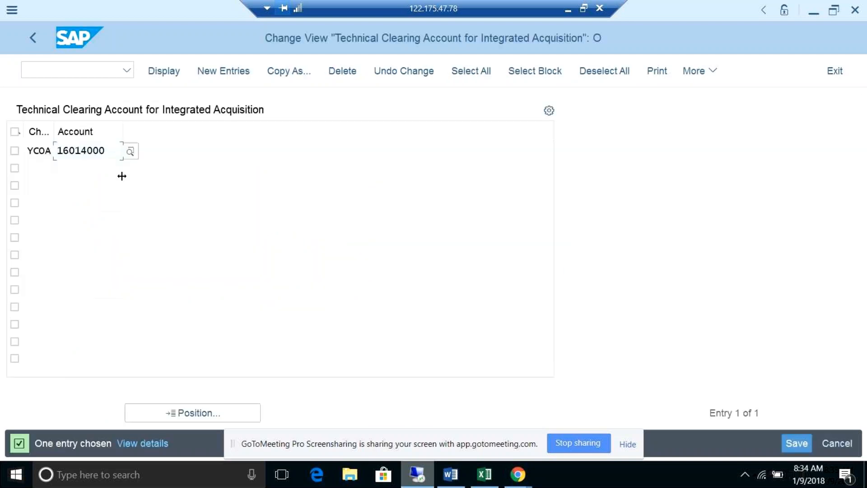
Select YCOA's clearing account 16014000 and open a new GUI window via More > System.
left_click_drag(115, 151, 55, 152)
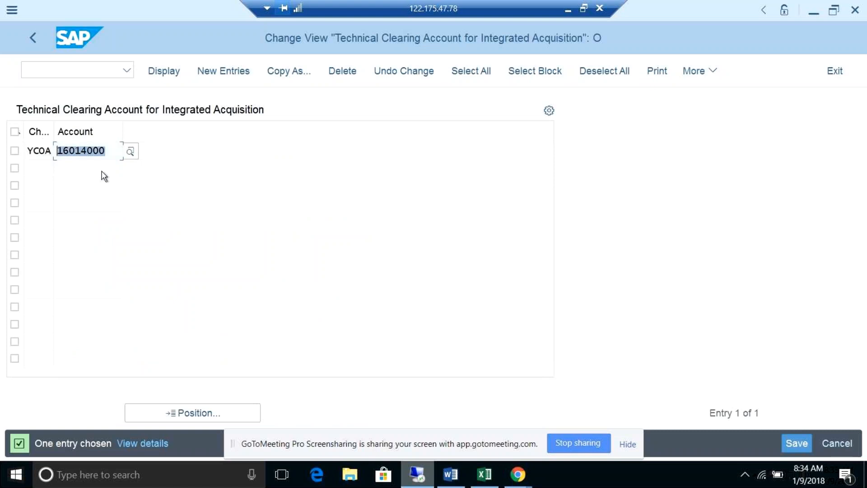
left_click(713, 72)
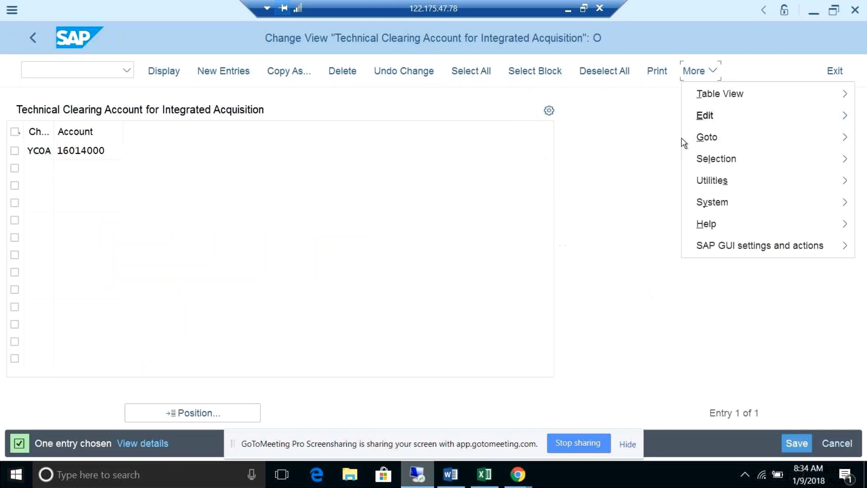
mouse_move(747, 93)
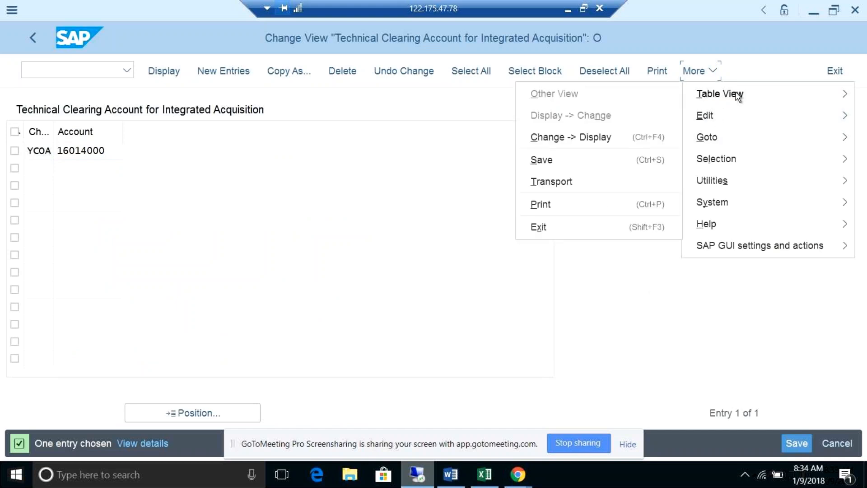
left_click(609, 300)
left_click(709, 71)
mouse_move(709, 203)
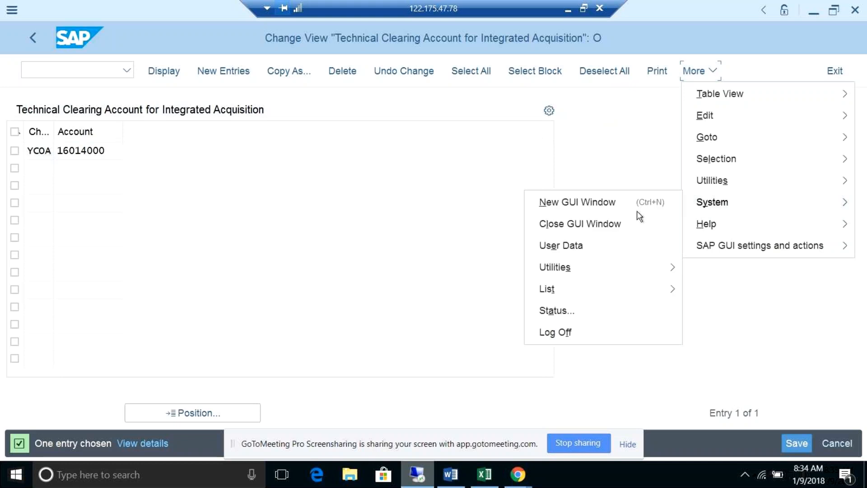
left_click(581, 206)
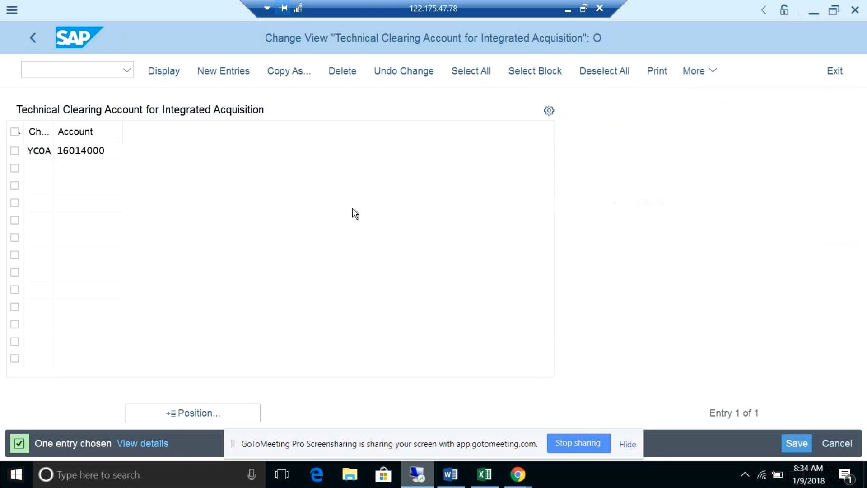
Launch FS00 central G/L account maintenance and show the account's control data.
type("fs00")
key("Return")
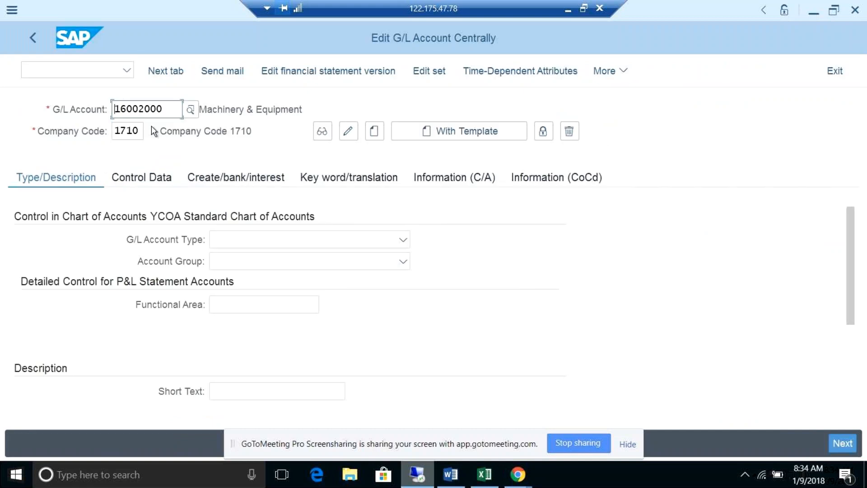
left_click(141, 179)
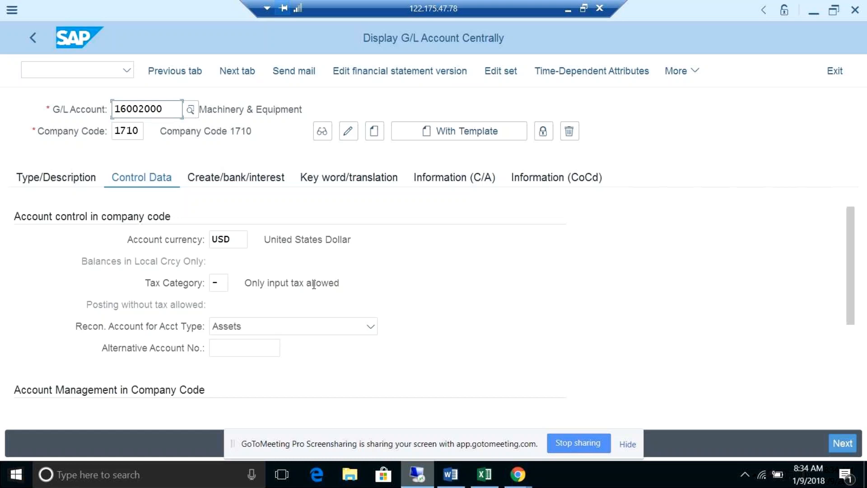
key("alt+Tab")
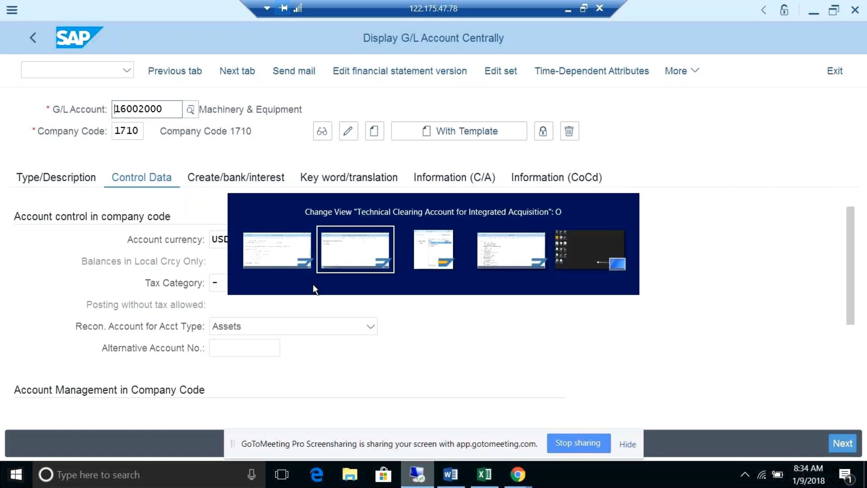
key("alt+Tab")
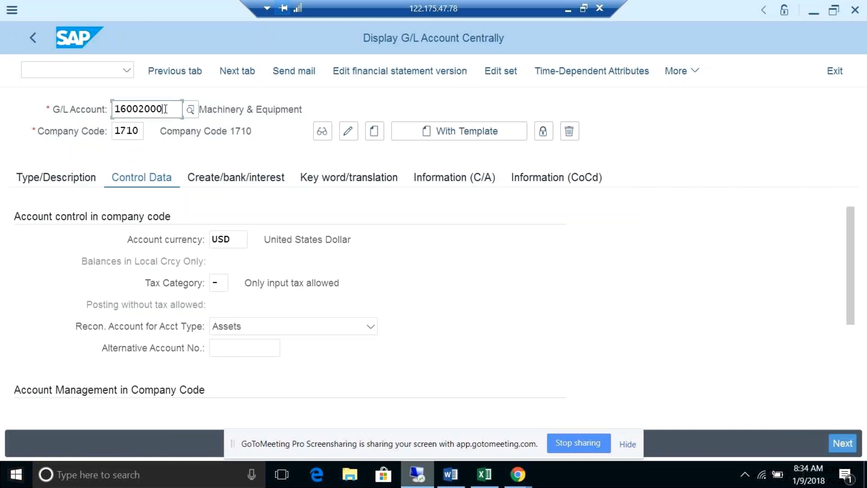
Look up G/L account 1614000 and dismiss the account-not-found message.
key("BackSpace")
key("BackSpace")
key("BackSpace")
key("BackSpace")
key("BackSpace")
key("BackSpace")
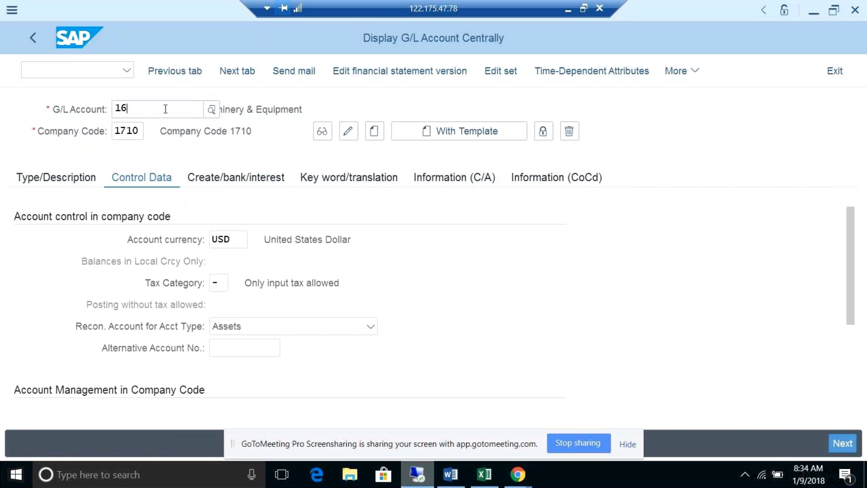
type("14000")
key("Return")
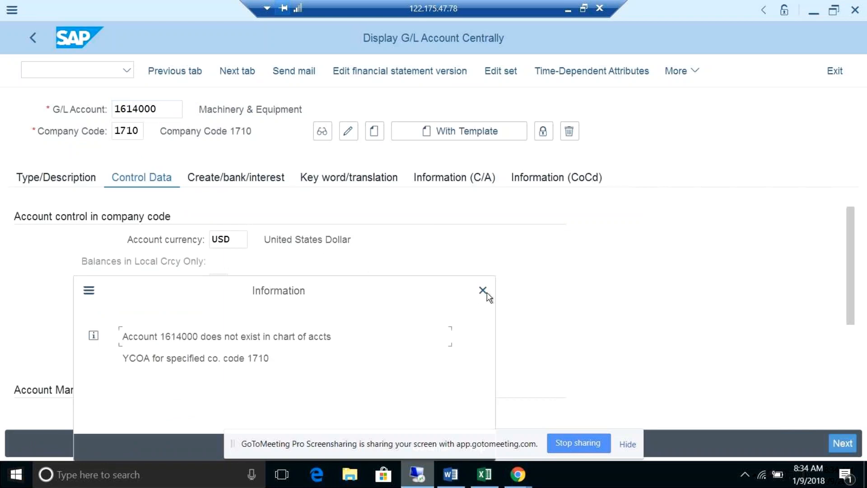
left_click(488, 297)
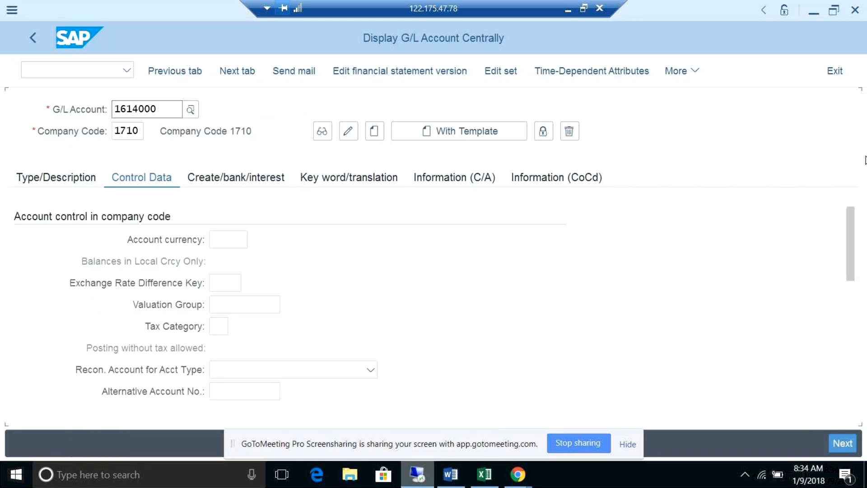
key("alt+Tab")
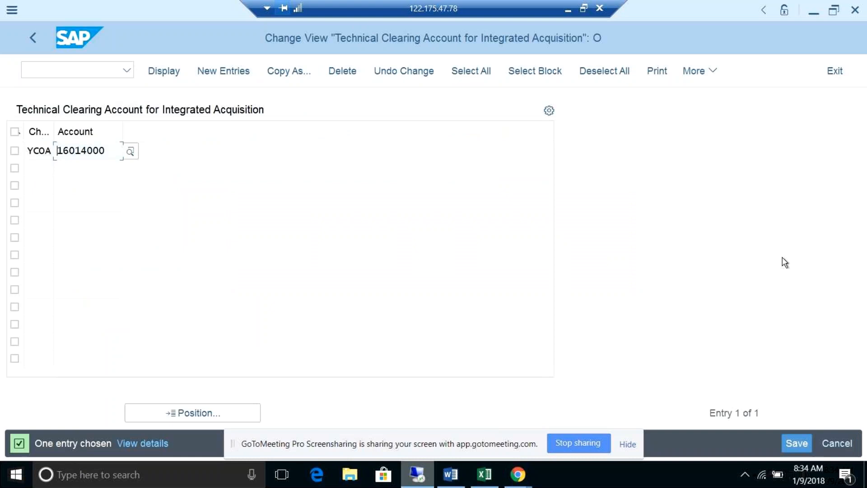
key("alt+Tab")
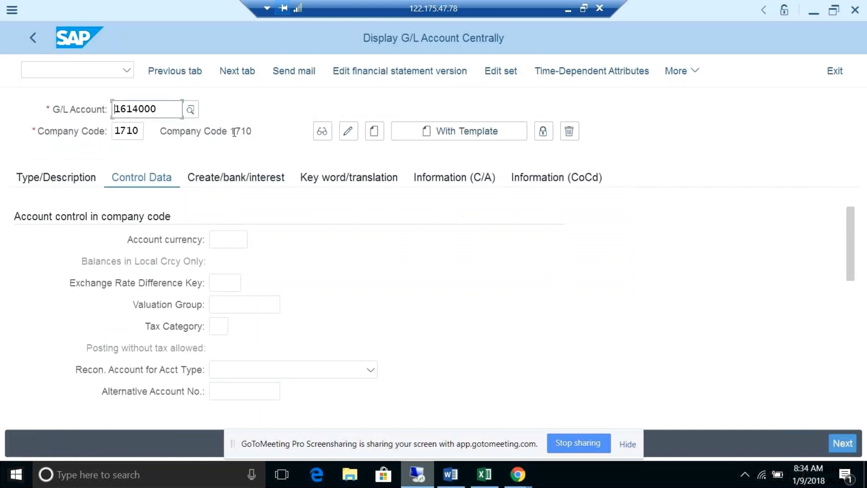
Correct the account to 1014000, confirm it is absent in company code 1710, and return to the clearing account window.
left_click(127, 108)
key("BackSpace")
type("0")
key("Return")
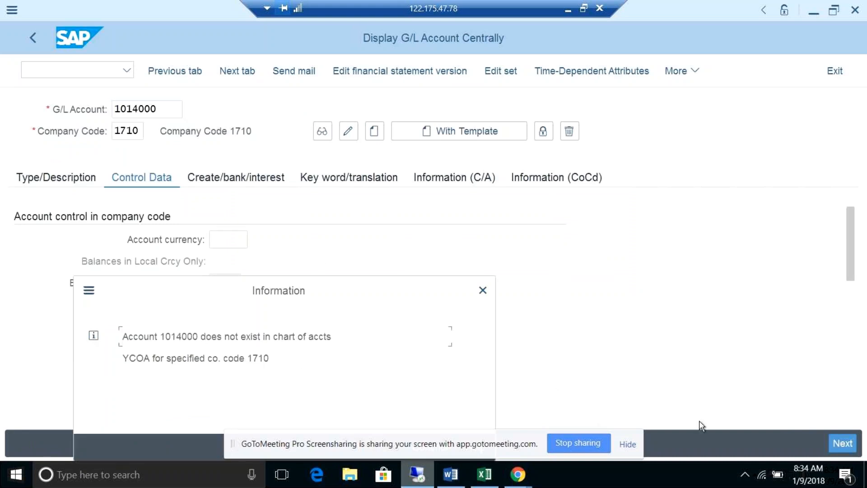
left_click_drag(436, 292, 462, 154)
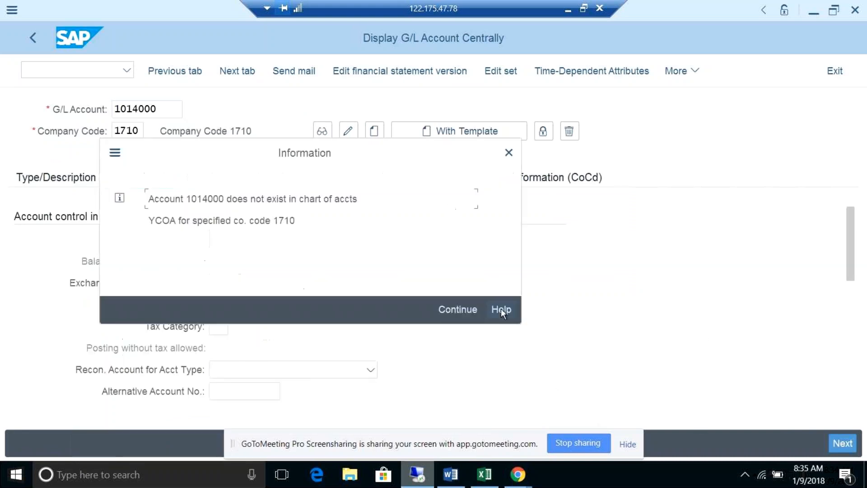
left_click(471, 308)
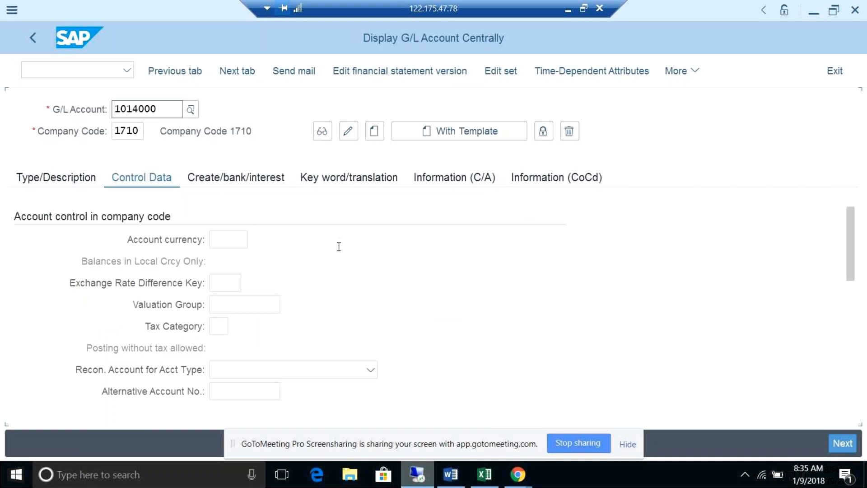
left_click(64, 180)
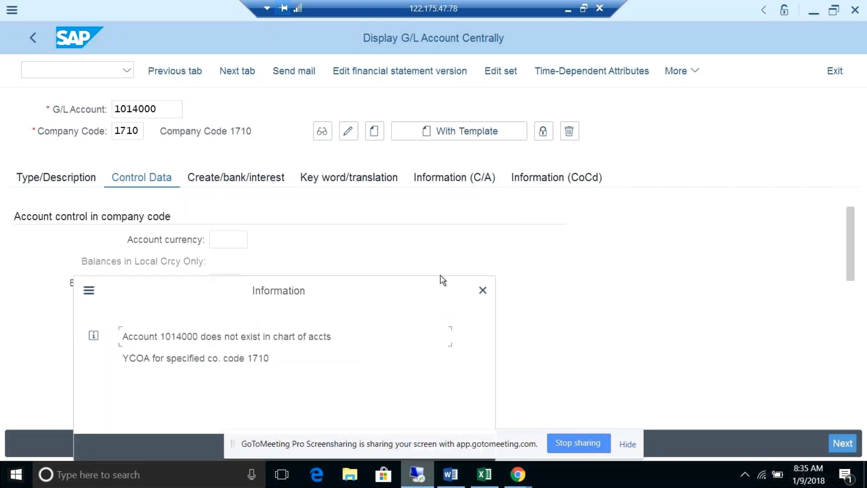
left_click(482, 291)
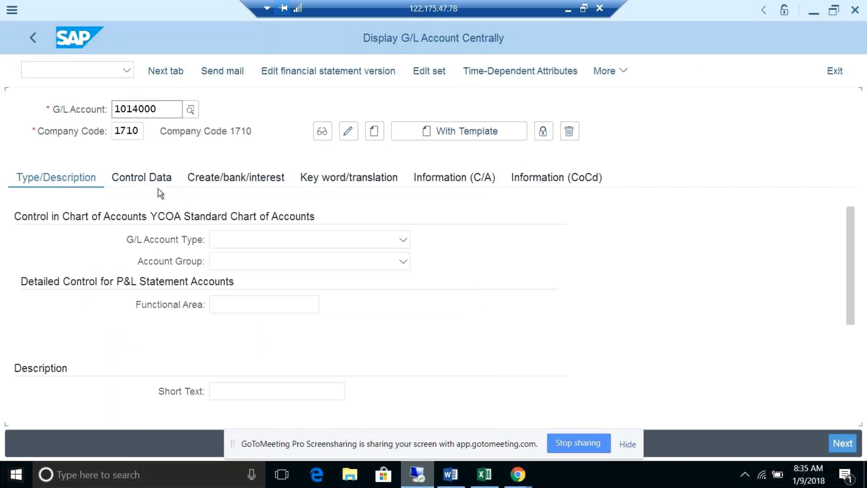
left_click(145, 182)
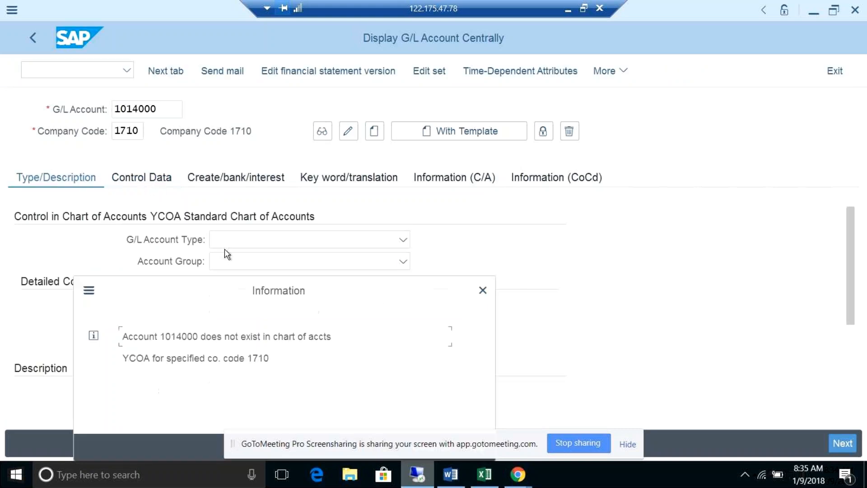
left_click(486, 290)
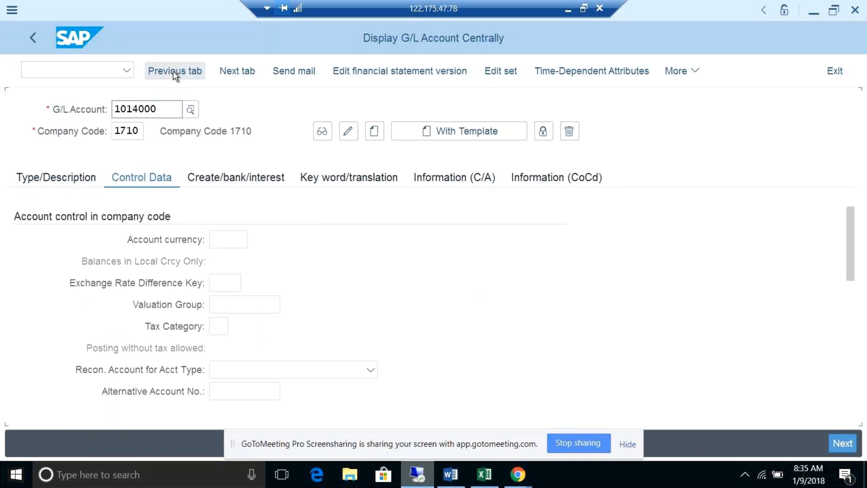
key("alt+Tab")
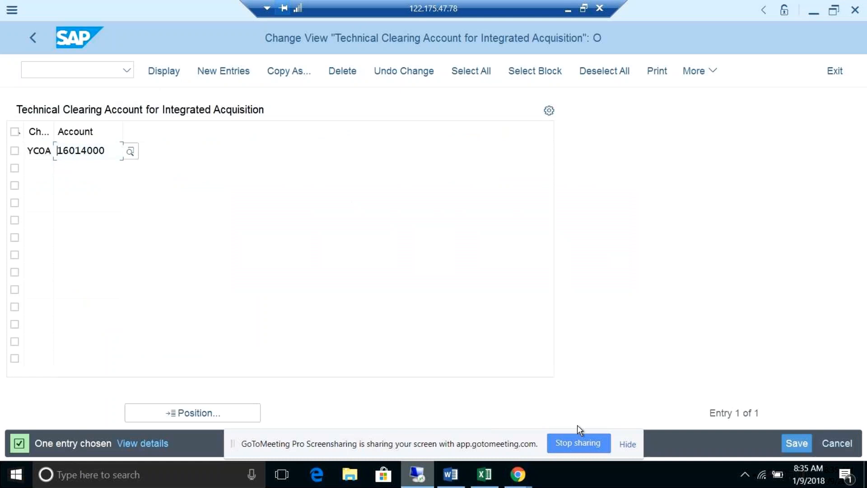
Minimise the remote SAP window and restore it.
left_click(424, 472)
mouse_move(518, 474)
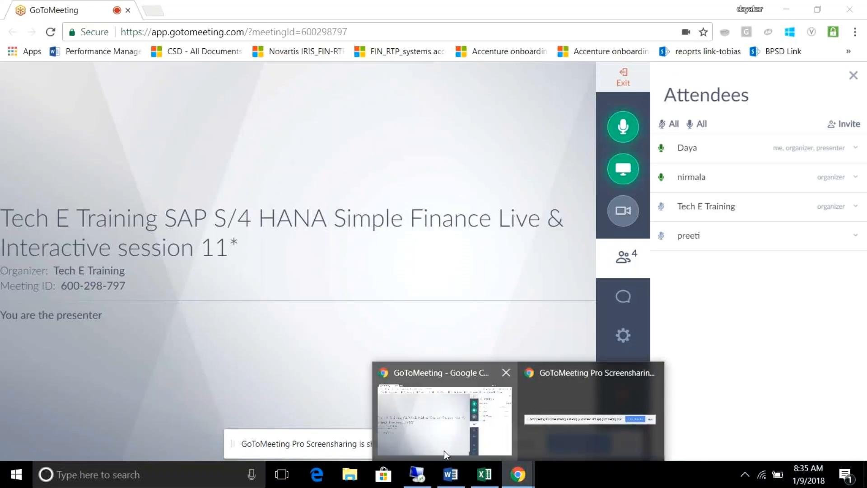
left_click(431, 443)
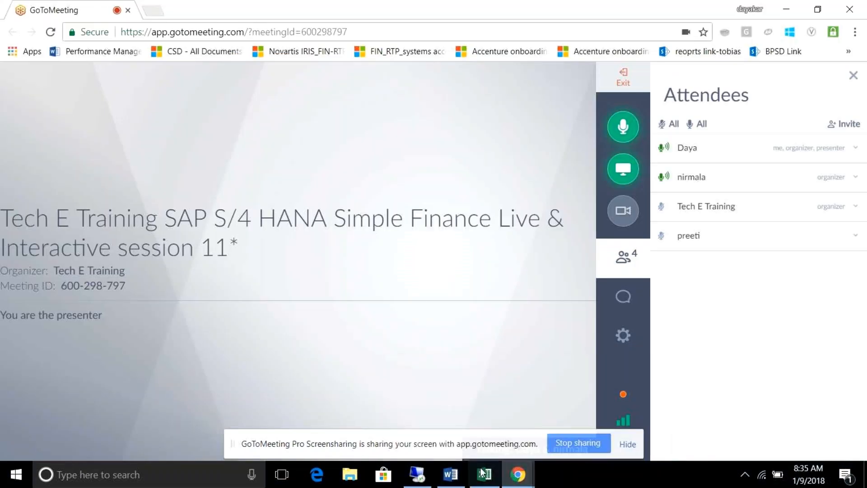
left_click(418, 473)
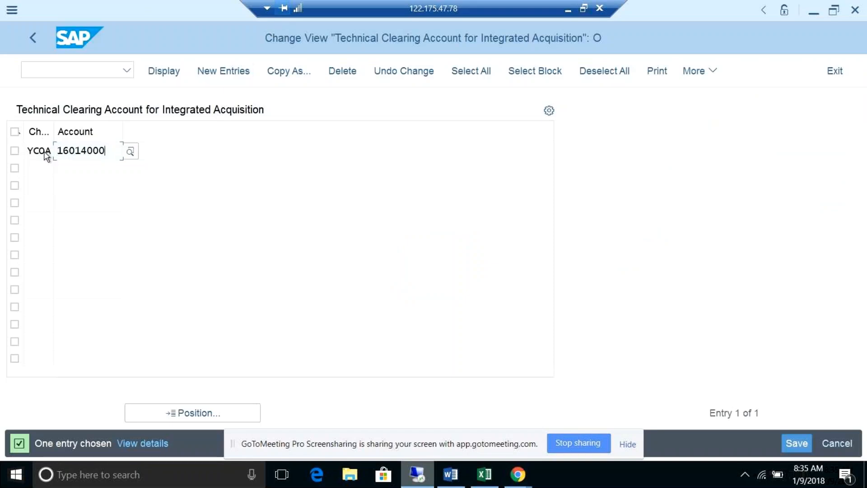
Select YCOA's account 16014000 and open a new GUI session via More > System.
left_click(43, 151)
left_click(105, 150)
left_click(712, 73)
mouse_move(718, 141)
mouse_move(715, 202)
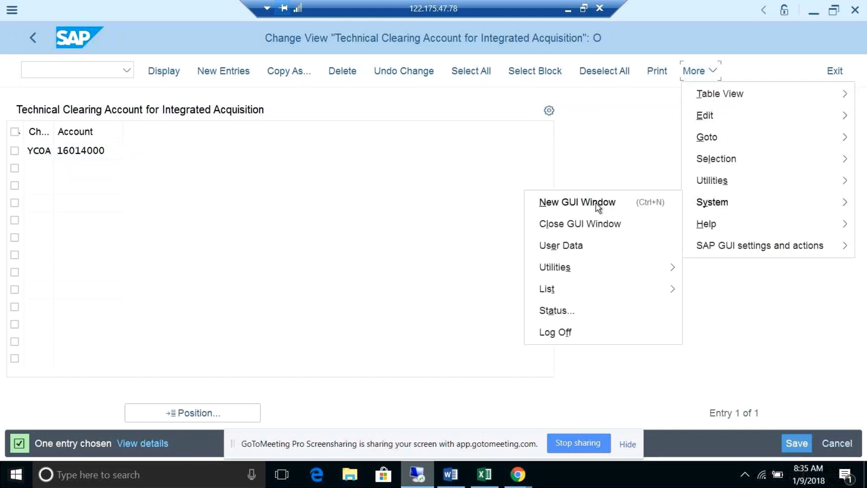
left_click(596, 204)
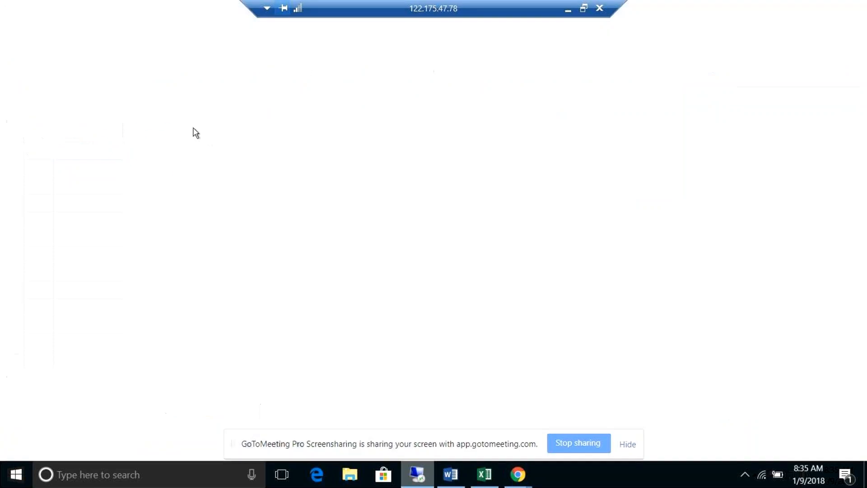
type("/no")
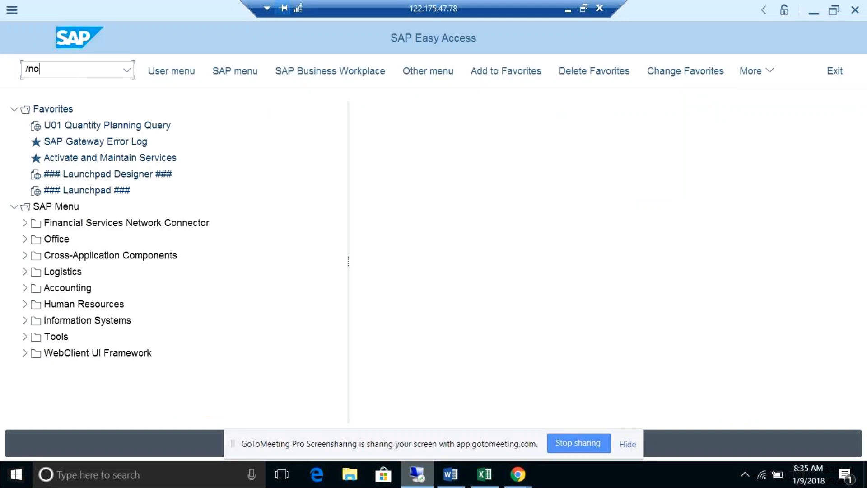
type("bd2")
key("Return")
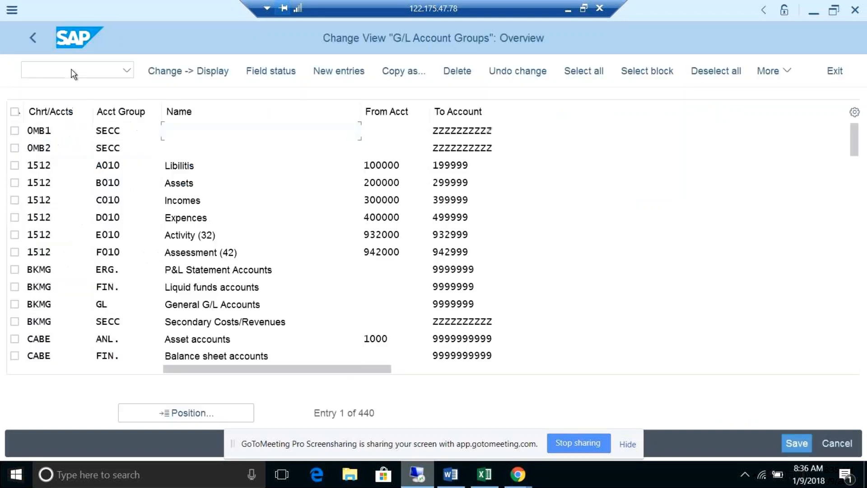
left_click(197, 413)
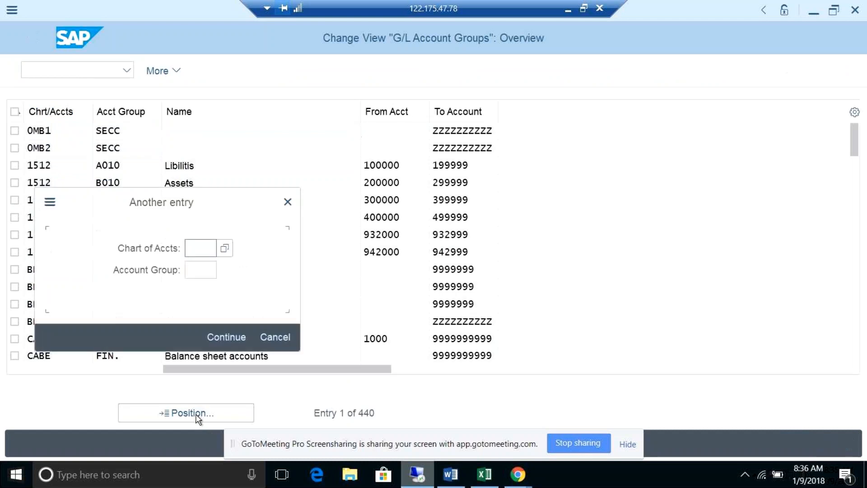
type("yoca")
key("Return")
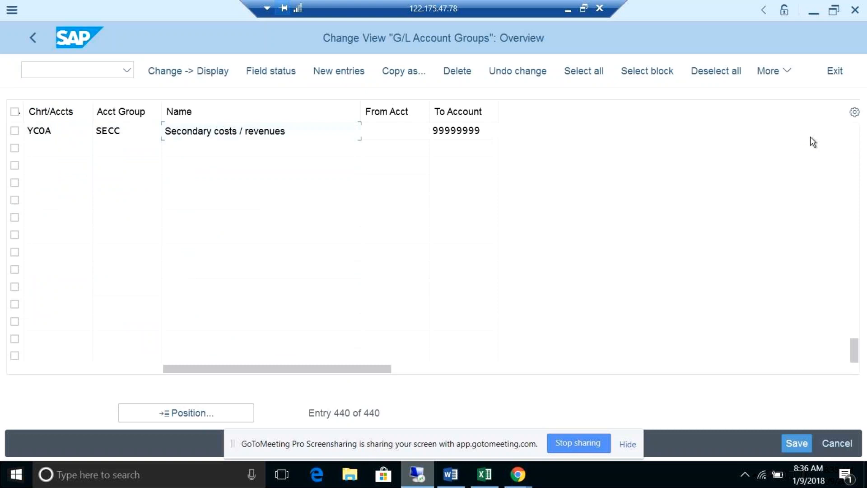
left_click_drag(854, 344, 855, 338)
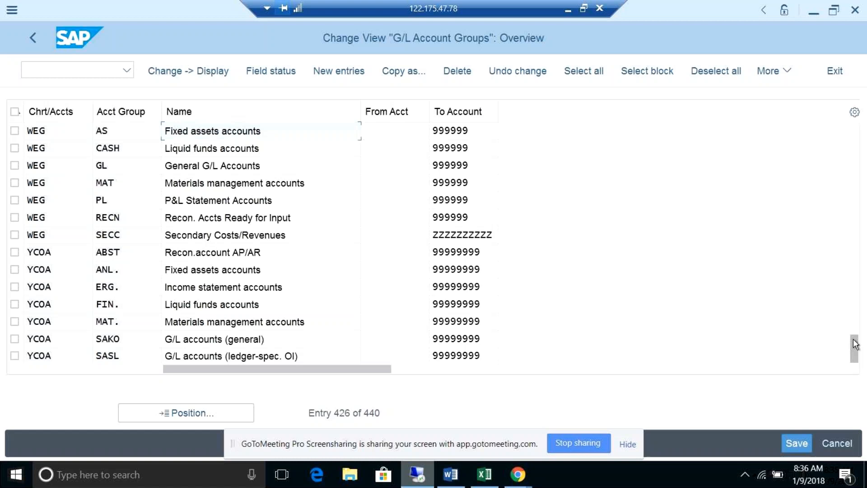
left_click_drag(855, 345, 853, 354)
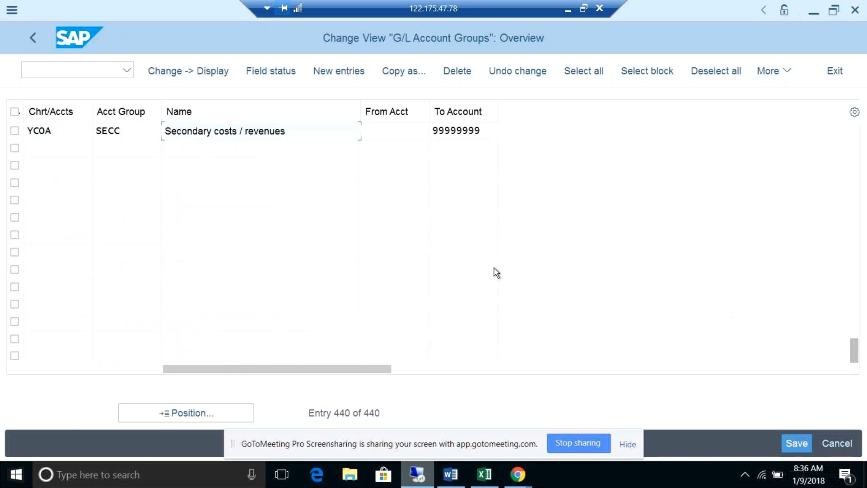
left_click(33, 38)
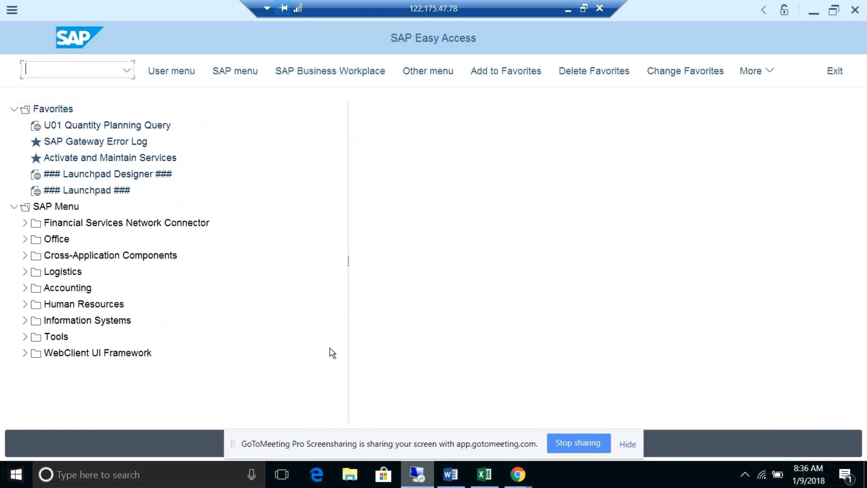
Close the extra Easy Access session, return to the IMG, and run Define Different Technical Clearing Account.
left_click(418, 475)
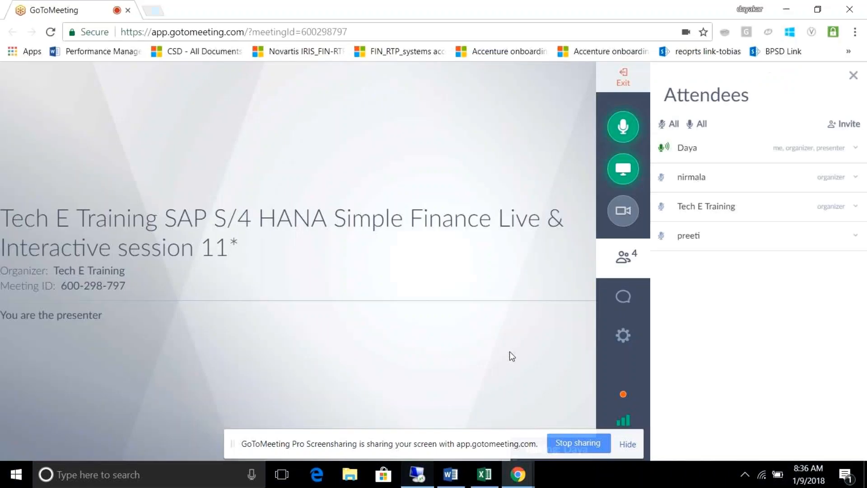
left_click(417, 477)
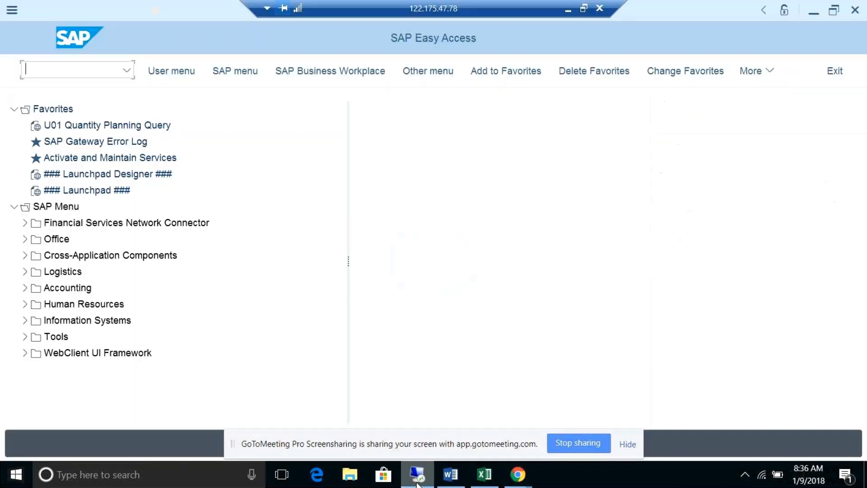
left_click(417, 478)
left_click(418, 479)
left_click(856, 10)
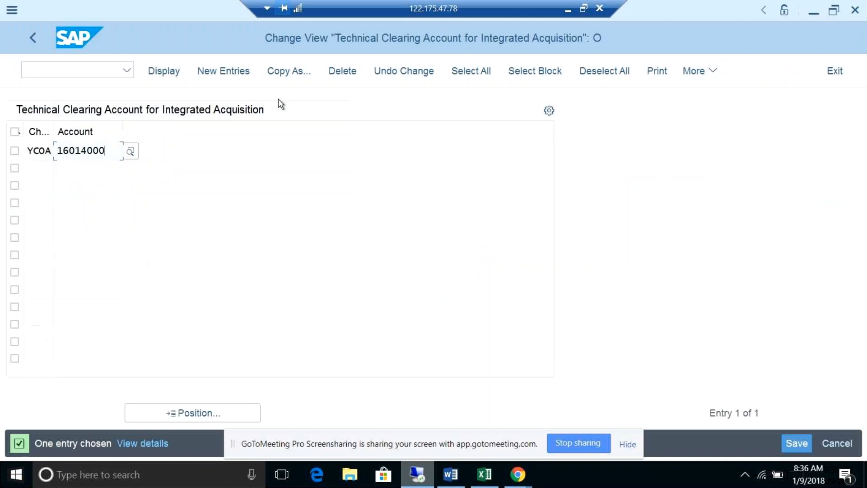
left_click(34, 37)
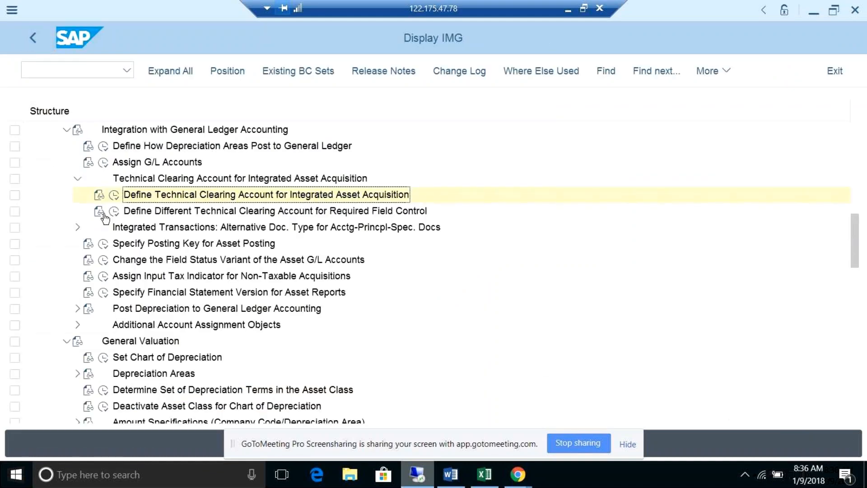
left_click(114, 211)
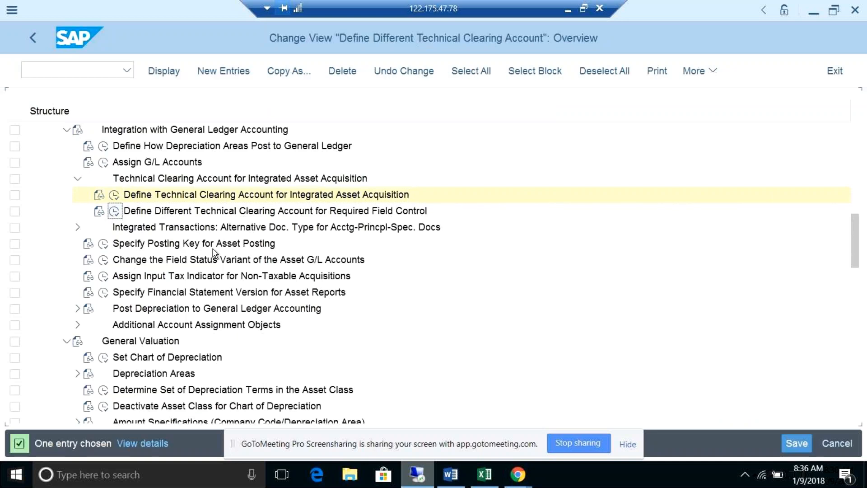
Inspect the YCOA entry's empty Acct.det cell and account 16014000, then go back to the IMG.
left_click(81, 153)
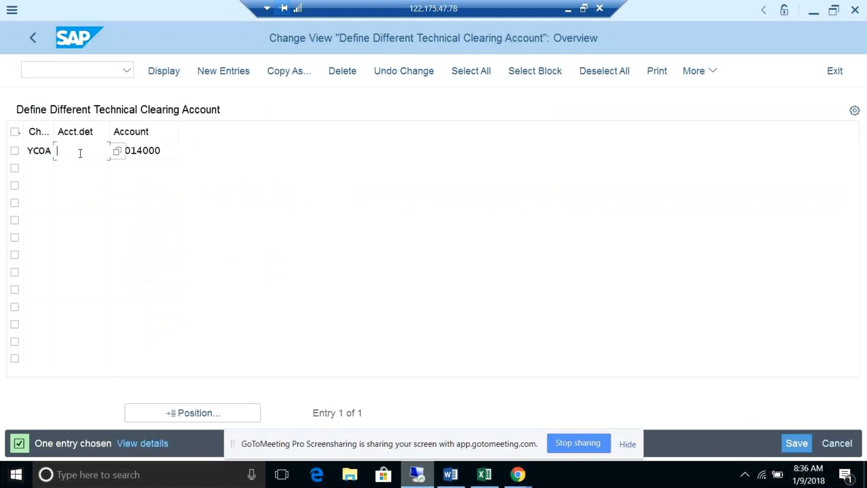
left_click(165, 151)
left_click(95, 152)
left_click(161, 151)
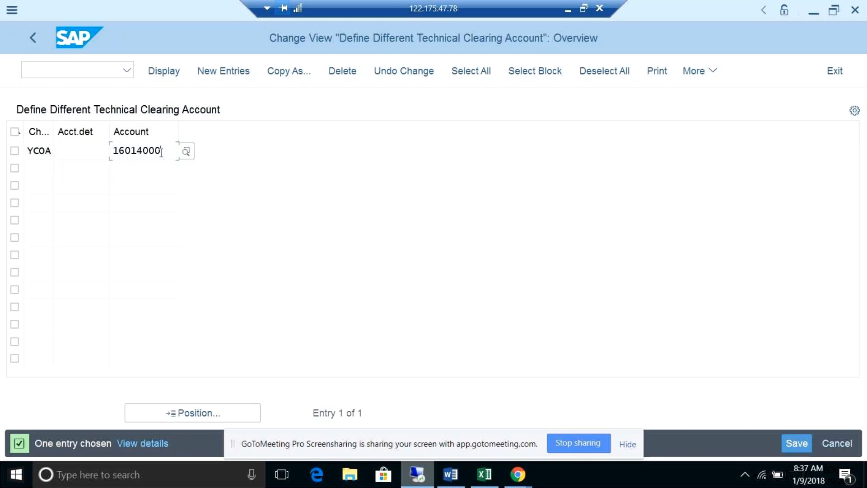
key("alt+Tab")
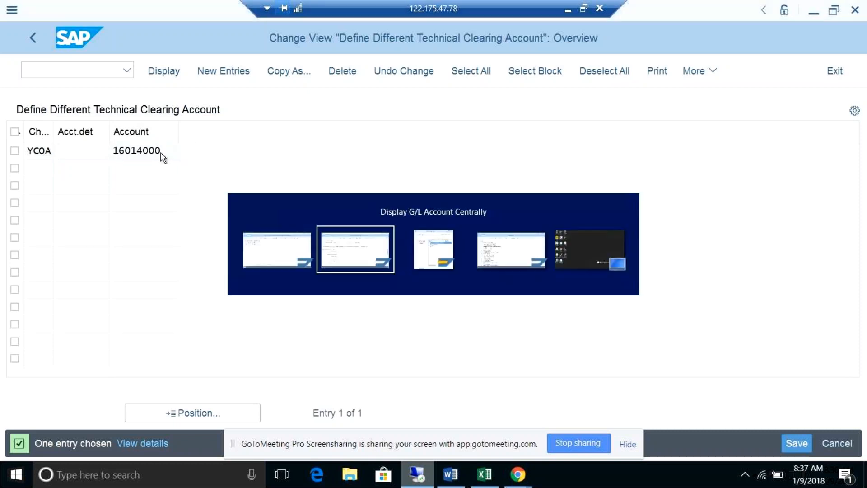
key("alt+Tab")
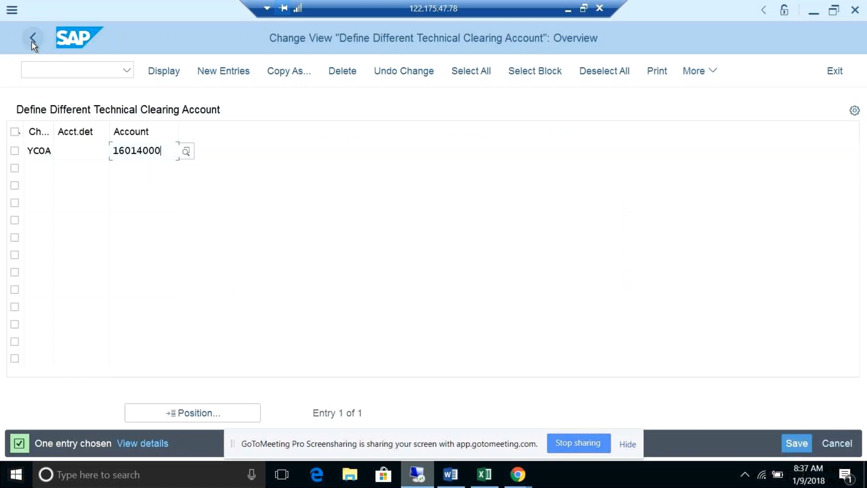
left_click(75, 148)
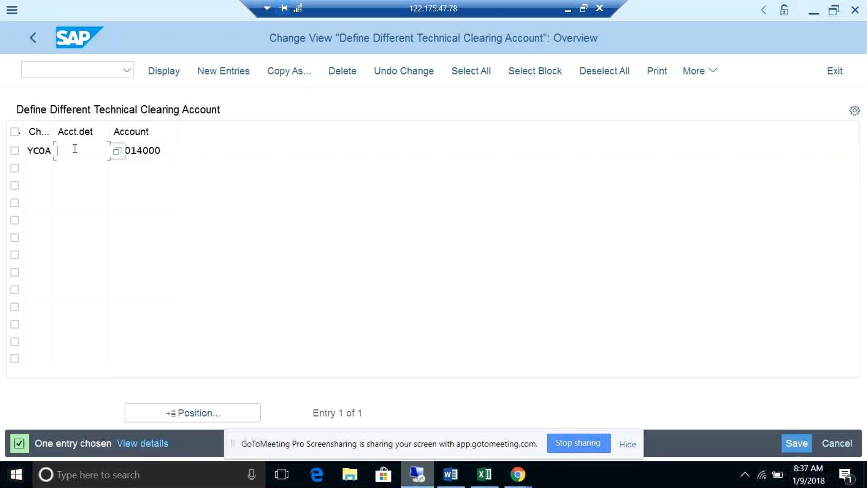
left_click(33, 39)
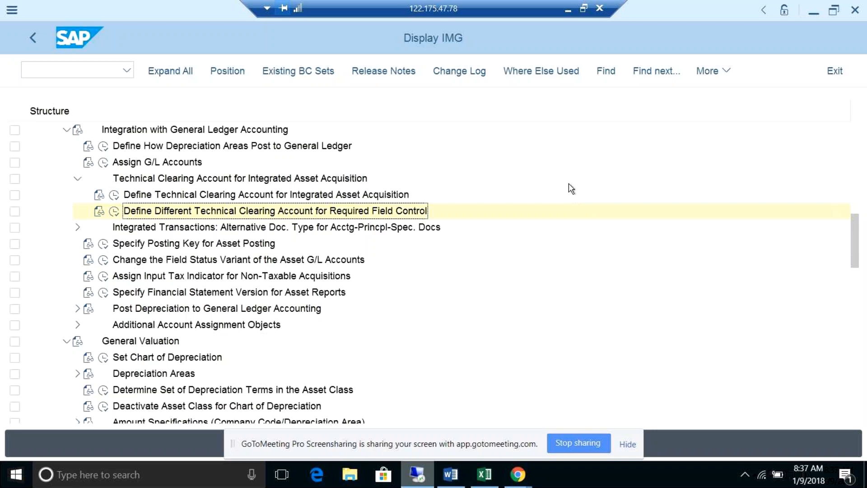
Expand 'Integrated Transactions: Alternative Doc. Type' and run Specify Alternative Document Type.
left_click(115, 212)
left_click(78, 227)
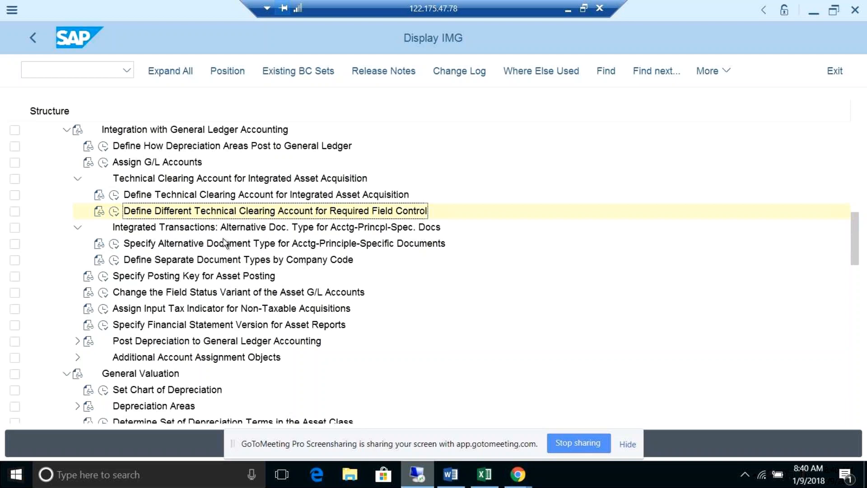
left_click(115, 244)
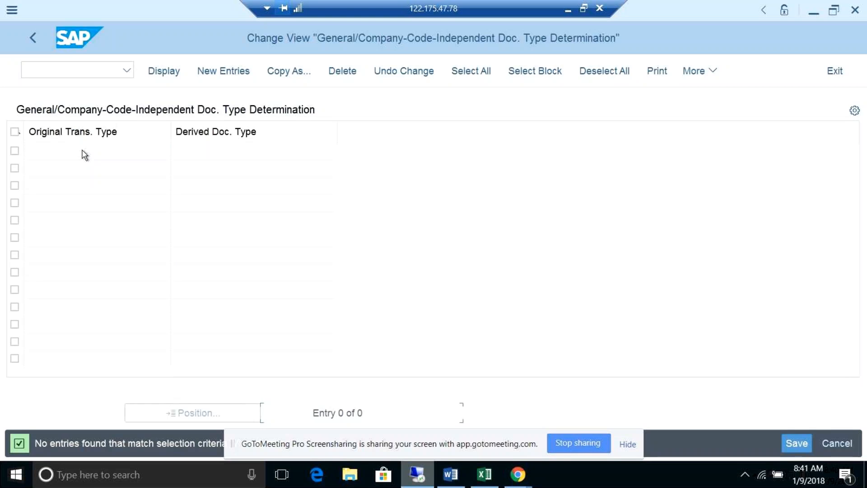
Switch to the Display G/L Account Centrally window for account 1014000.
key("alt+Tab")
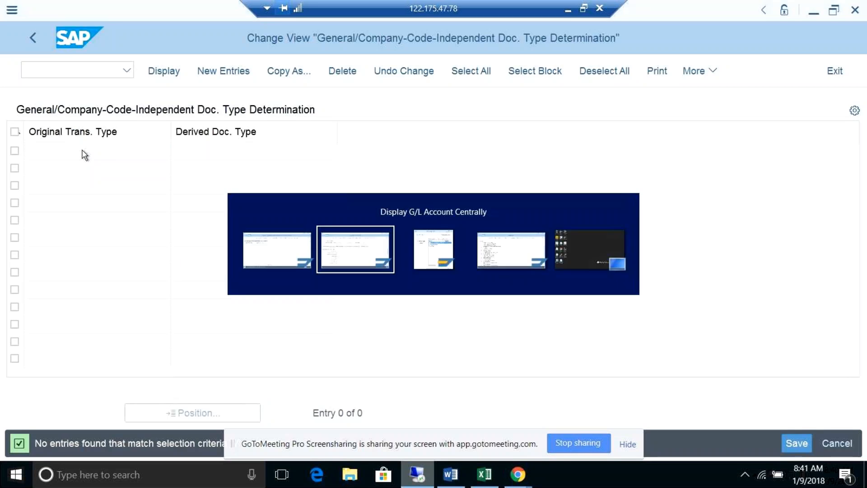
key("alt+Tab")
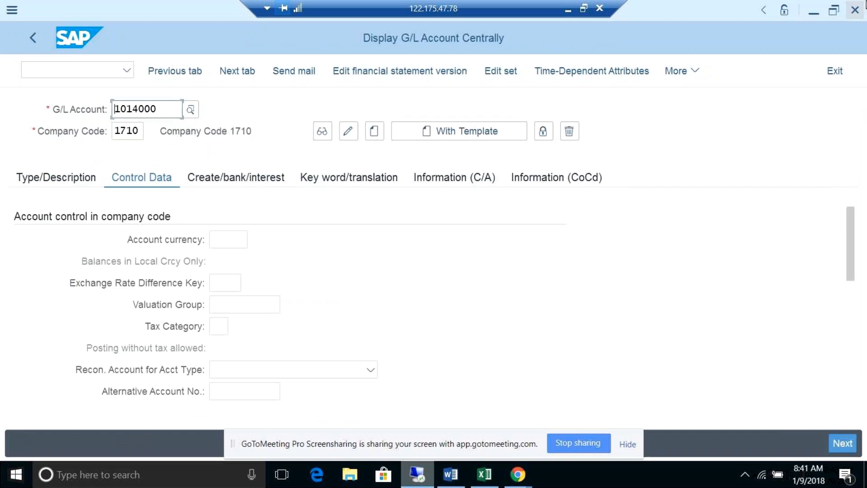
Close the account 1014000 display and click back into the empty Doc. Type Determination view.
left_click(854, 10)
key("alt+Tab")
left_click(473, 249)
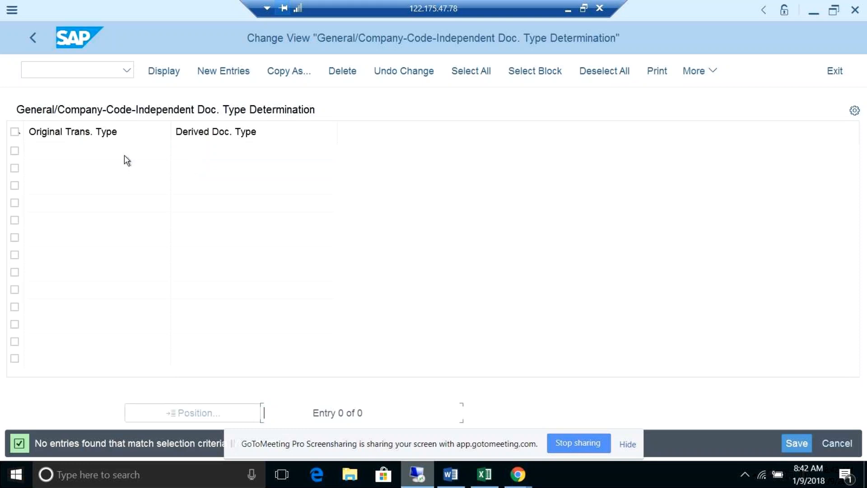
Leave the empty document type determination table and go back to the Display IMG tree.
key("alt+Tab")
key("alt+Tab")
left_click(33, 37)
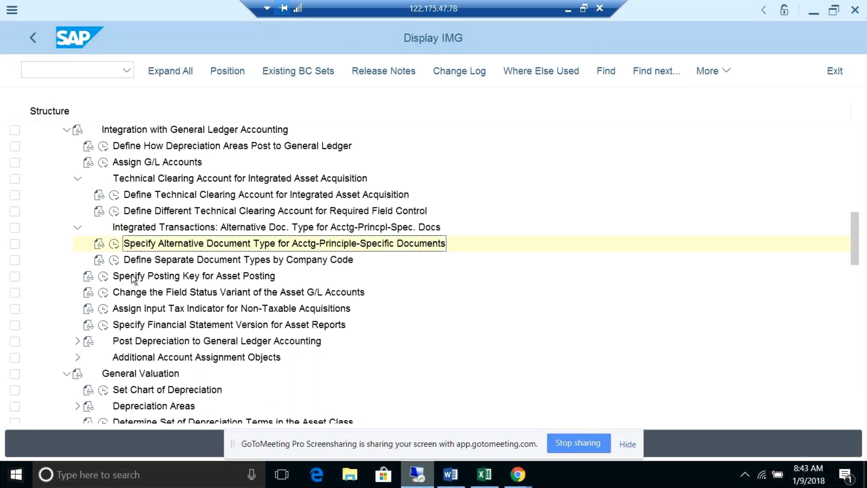
Open the CoCd-Independent Doc. Type Determination for Dependent Docs view and bring SAP Logon forward.
left_click(114, 260)
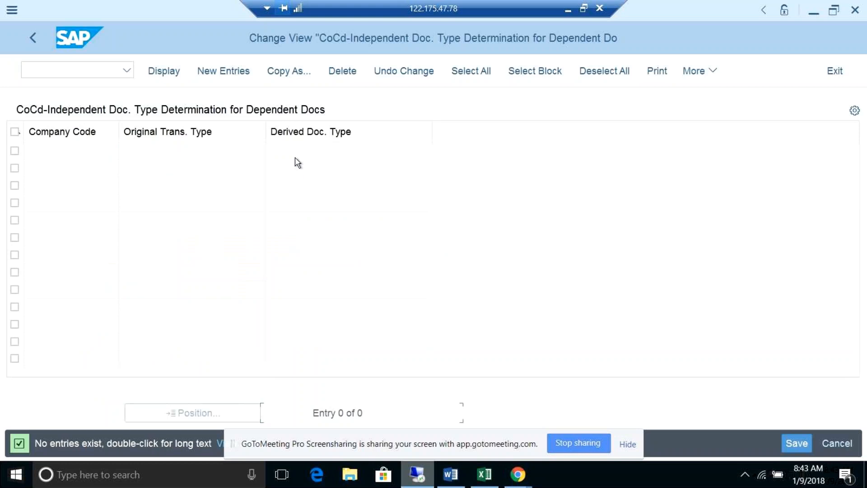
key("alt+Tab")
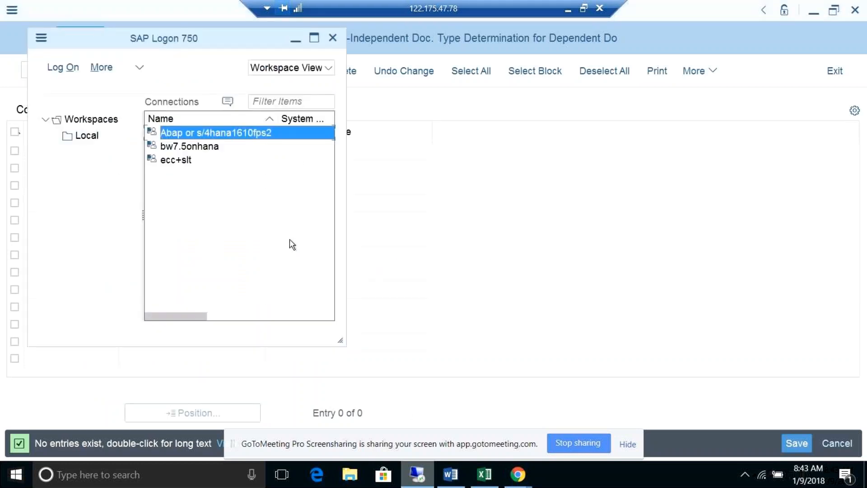
Highlight the 'Define alternative doc type for original Tran.Type' line in the Word notes, then return to SAP.
left_click(450, 476)
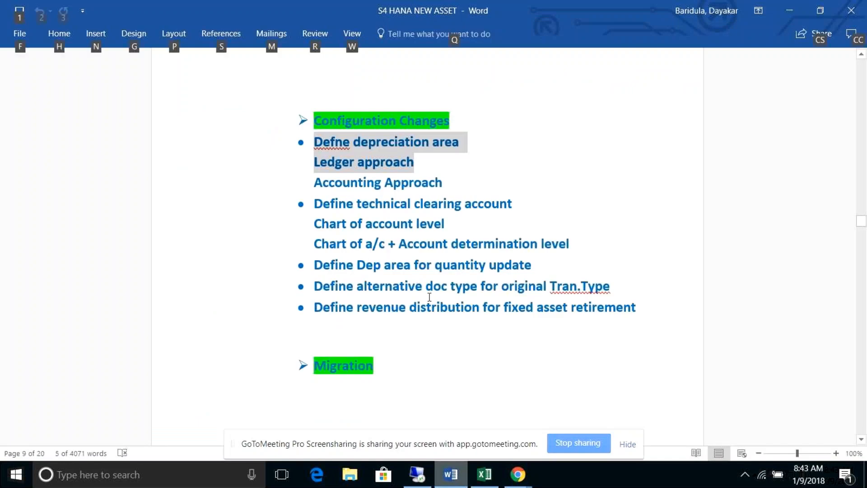
left_click_drag(622, 289, 312, 287)
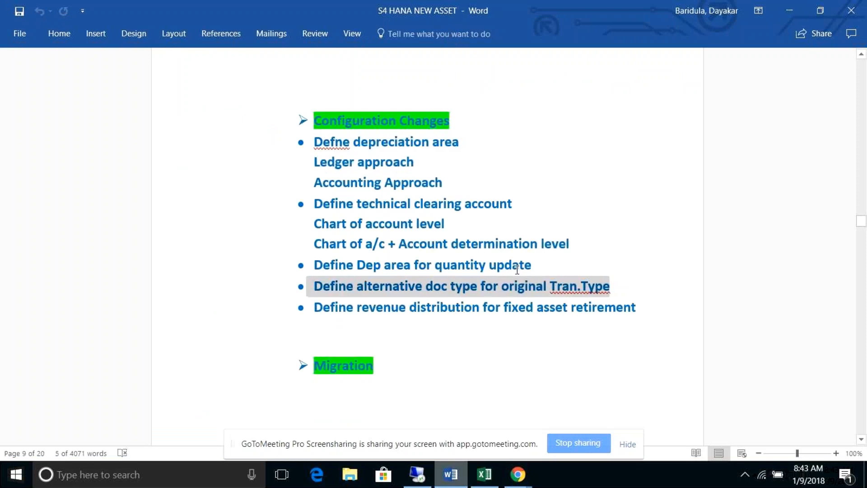
left_click(532, 265)
key("alt+Tab")
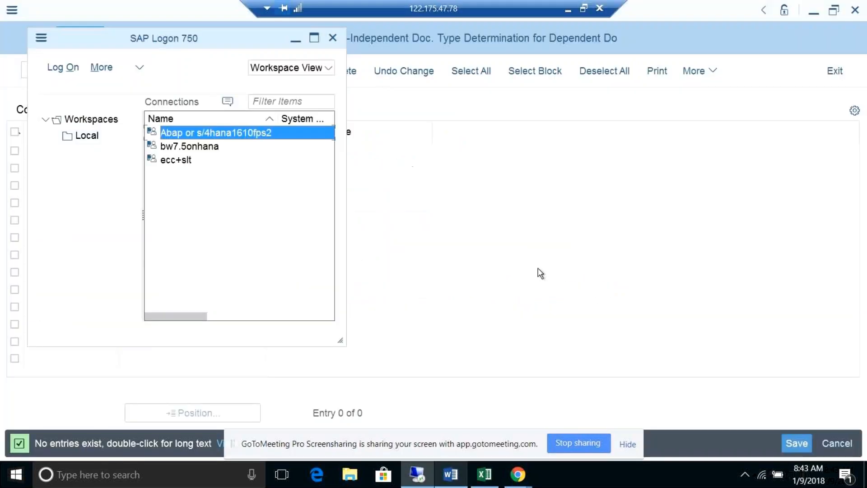
left_click(295, 39)
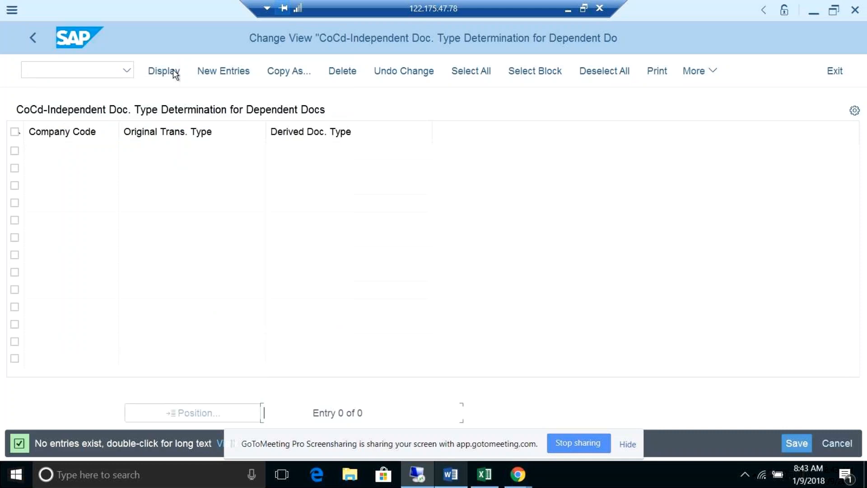
Expand Post Depreciation to General Ledger Accounting and run Specify Intervals and Posting Rules.
left_click(34, 38)
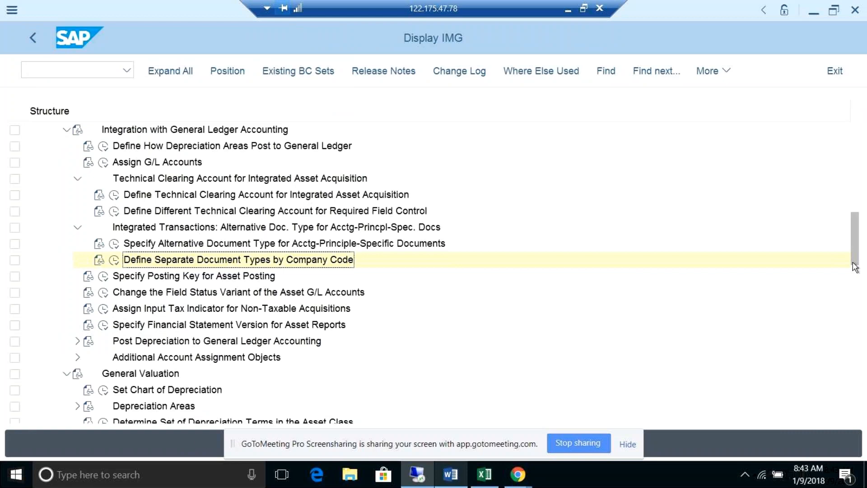
scroll(855, 266, "down", 3)
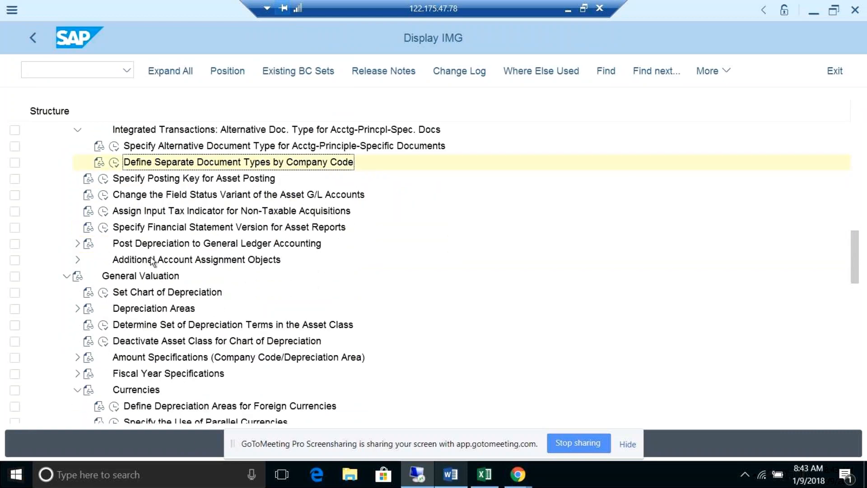
left_click(78, 244)
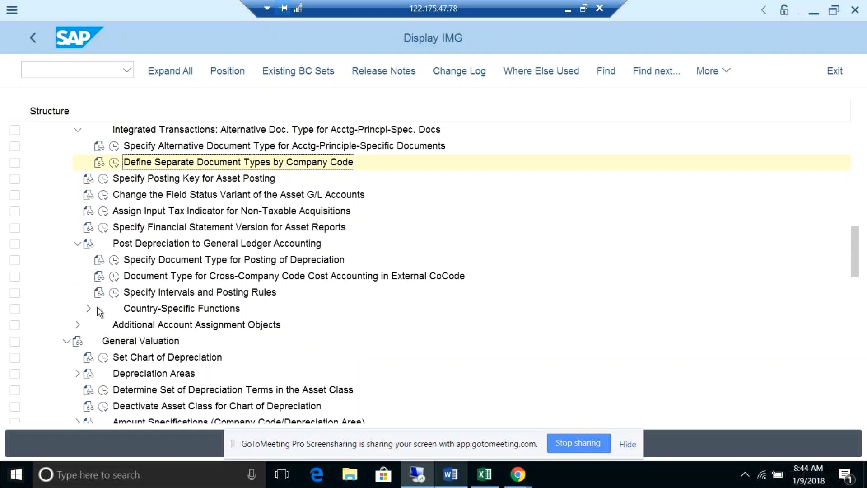
left_click(115, 292)
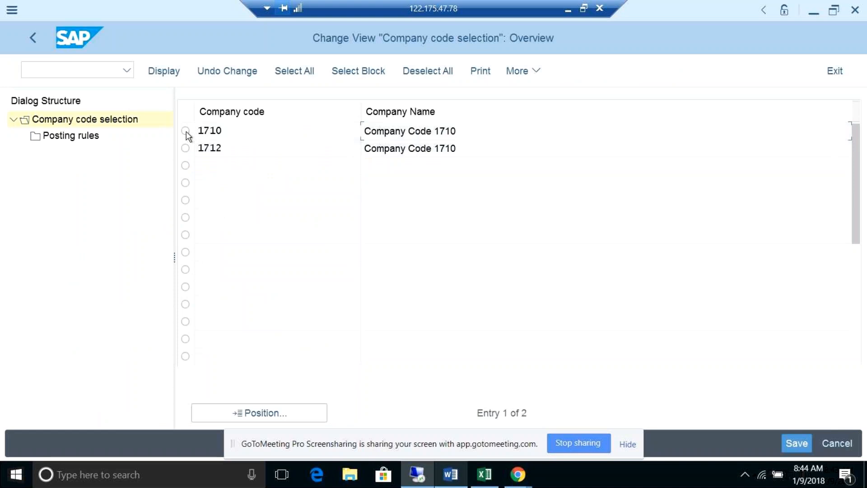
Inspect company code 1710's area 01 Book Depreciation rule: monthly posting, period interval 001.
left_click(185, 131)
double_click(75, 137)
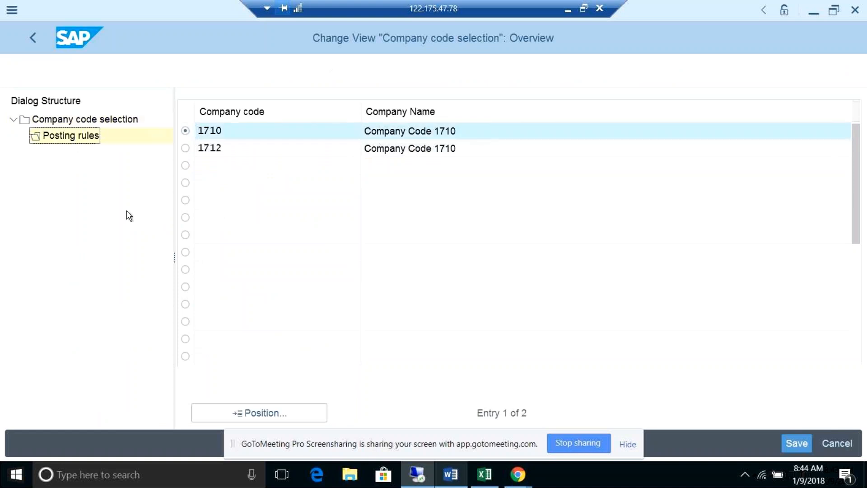
double_click(305, 180)
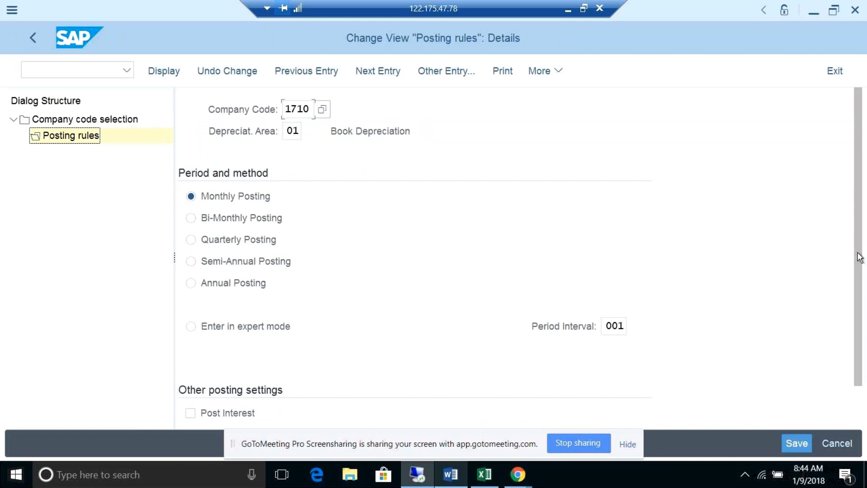
scroll(859, 258, "down", 2)
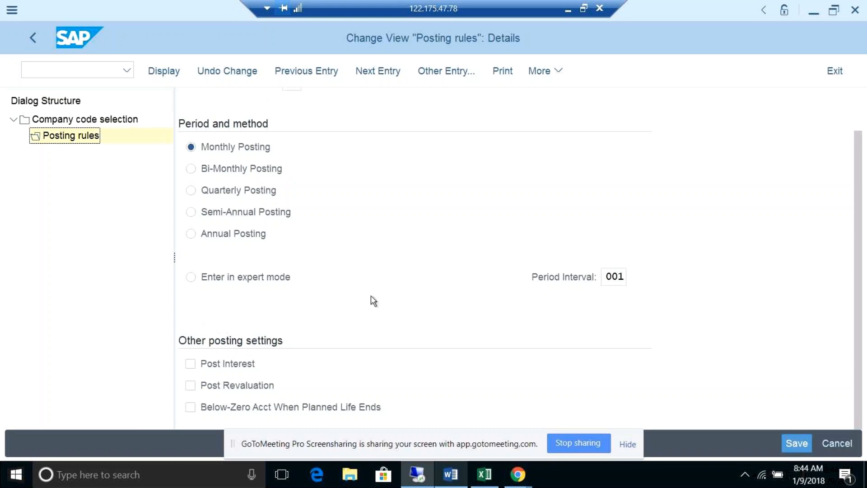
left_click(33, 39)
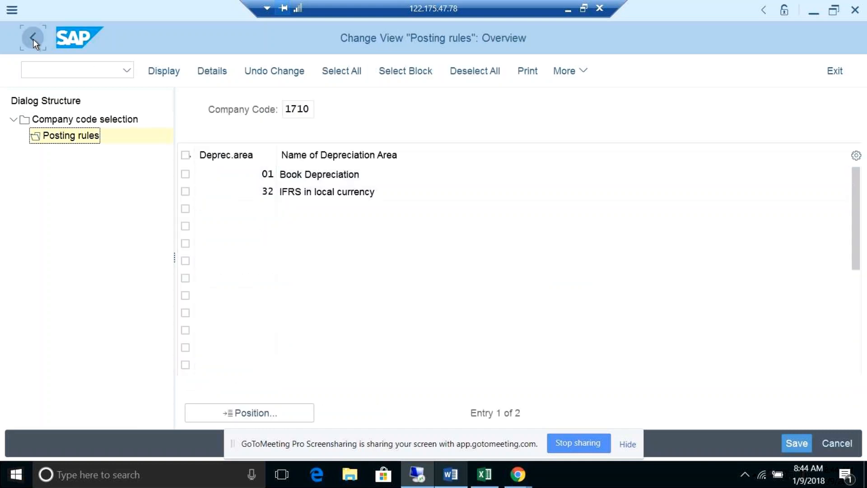
left_click(33, 38)
Expand Depreciation Areas and run Define Depreciation Area for Quantity Update for chart 1710.
left_click(32, 39)
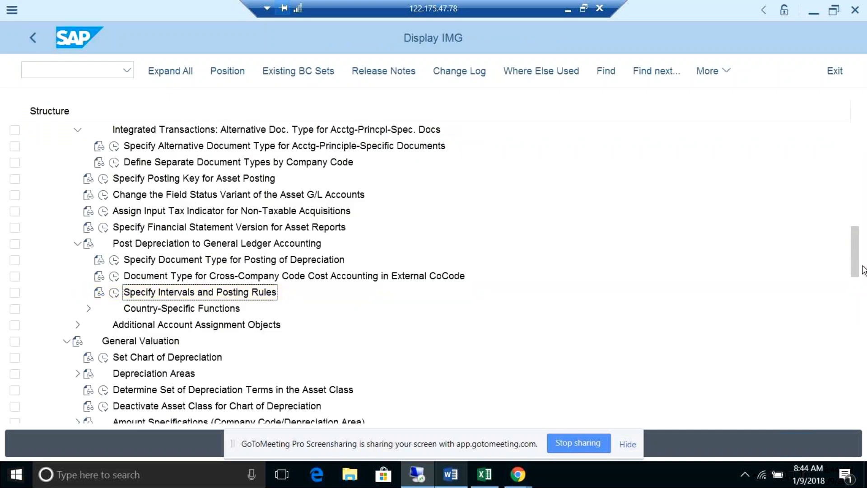
scroll(854, 269, "down", 2)
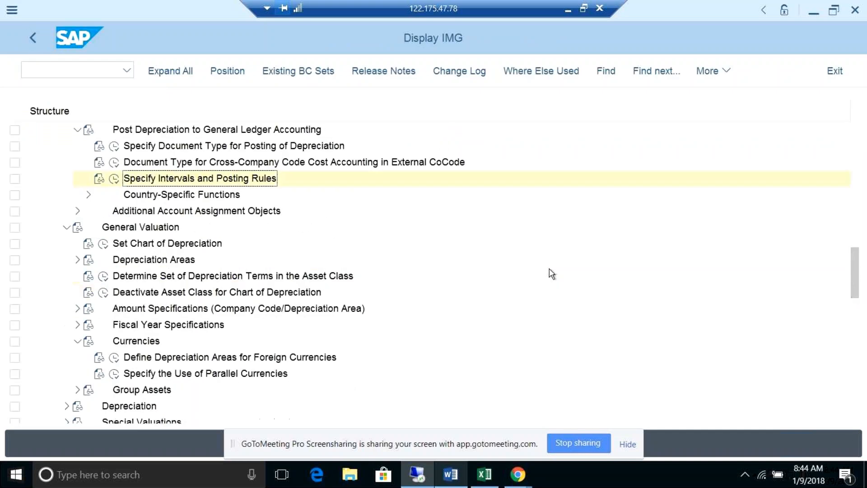
left_click(88, 195)
left_click(88, 196)
left_click(78, 260)
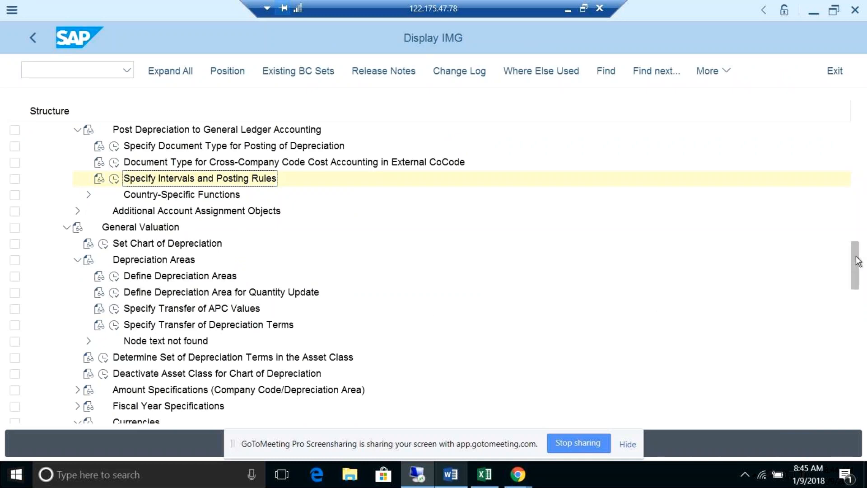
scroll(858, 269, "down", 2)
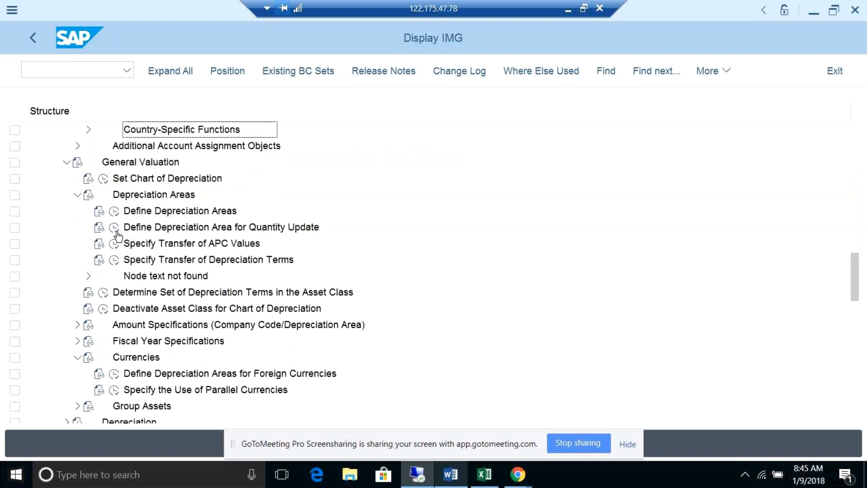
left_click(114, 229)
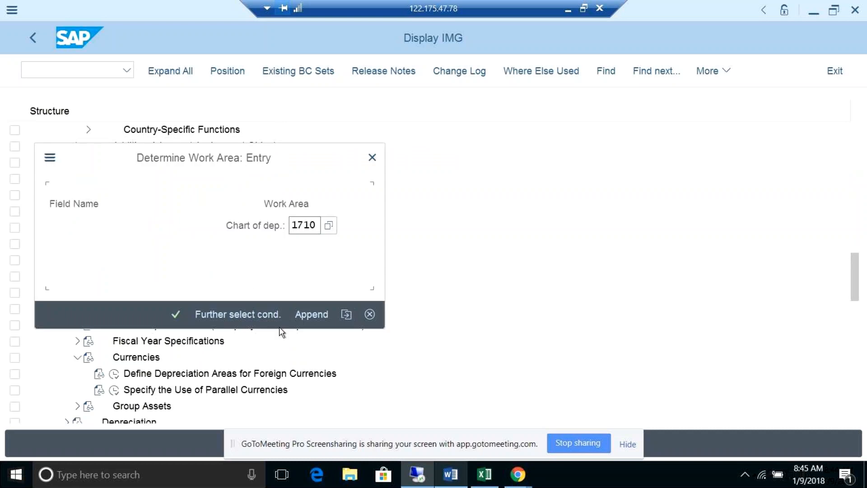
Confirm chart 1710 and verify only area 1 Book Depreciation has Update Quantity set.
left_click(176, 315)
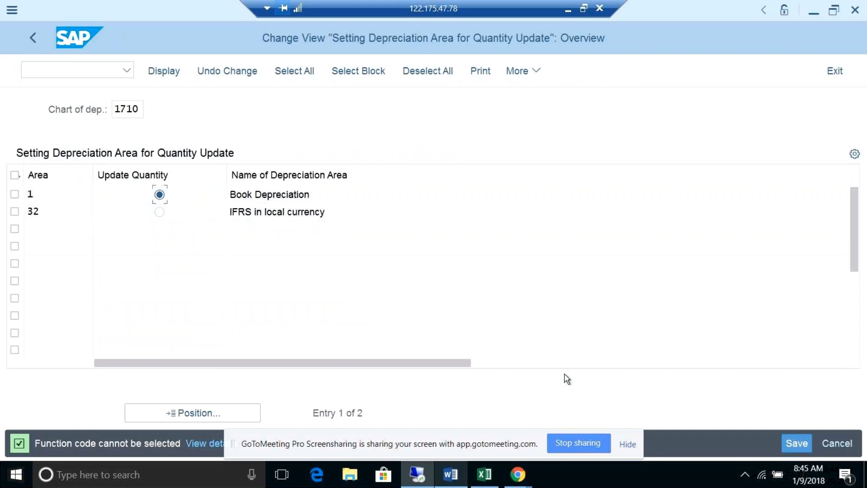
left_click(74, 196)
left_click(159, 195)
left_click(77, 198)
key("alt+Tab")
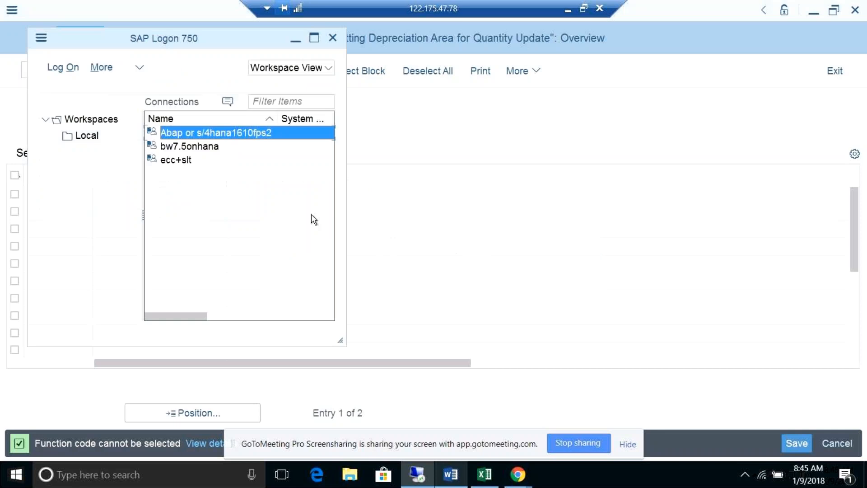
key("alt+Tab")
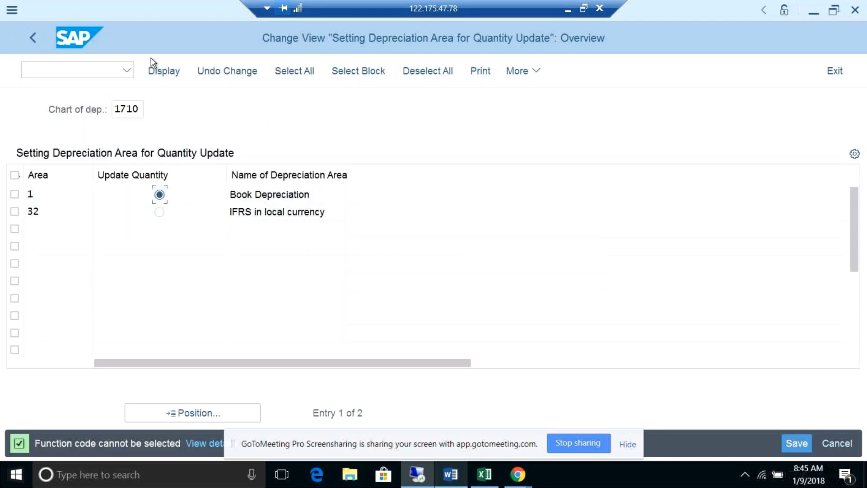
left_click(33, 39)
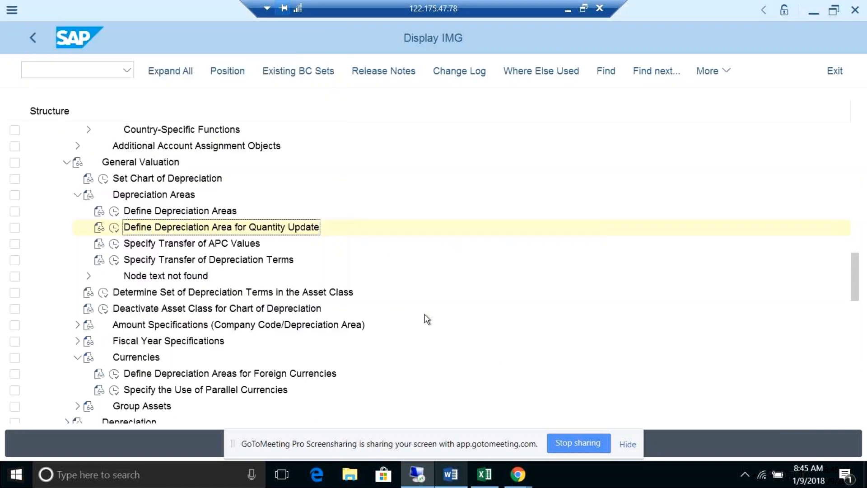
Glance at the Word notes, then return to the SAP Display IMG tree.
left_click(450, 475)
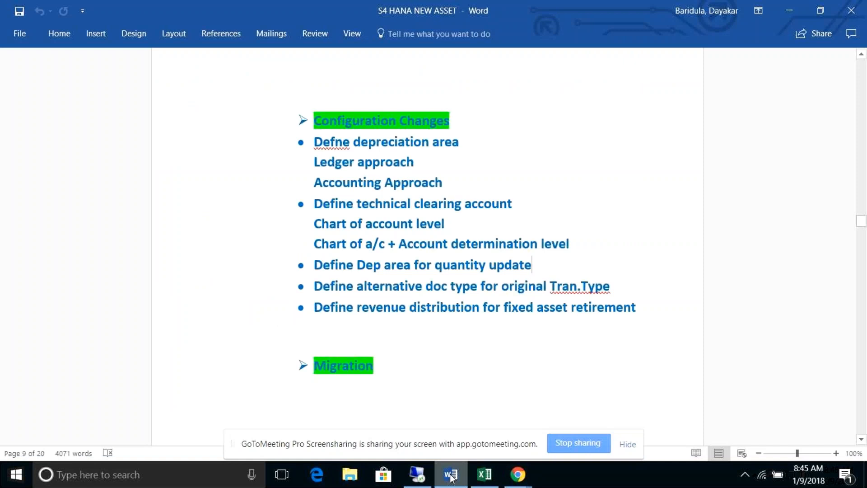
left_click(451, 475)
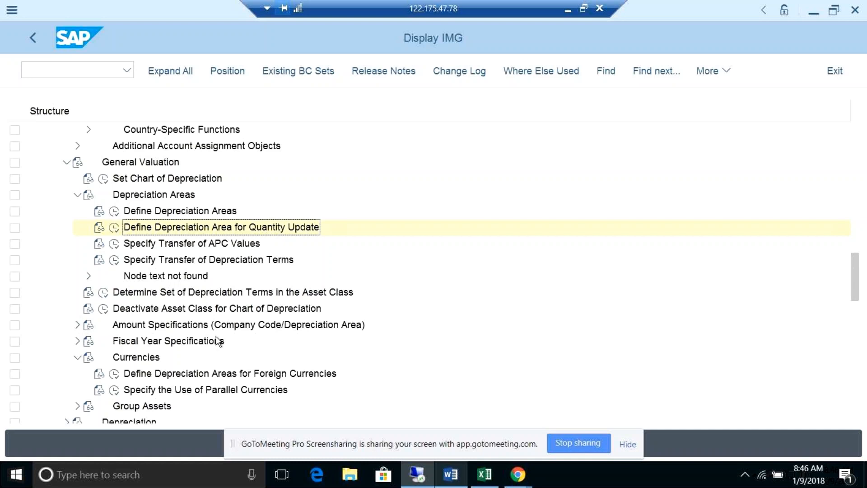
Collapse Currencies and expand Depreciation down to the Ordinary Depreciation activities.
left_click_drag(855, 280, 855, 286)
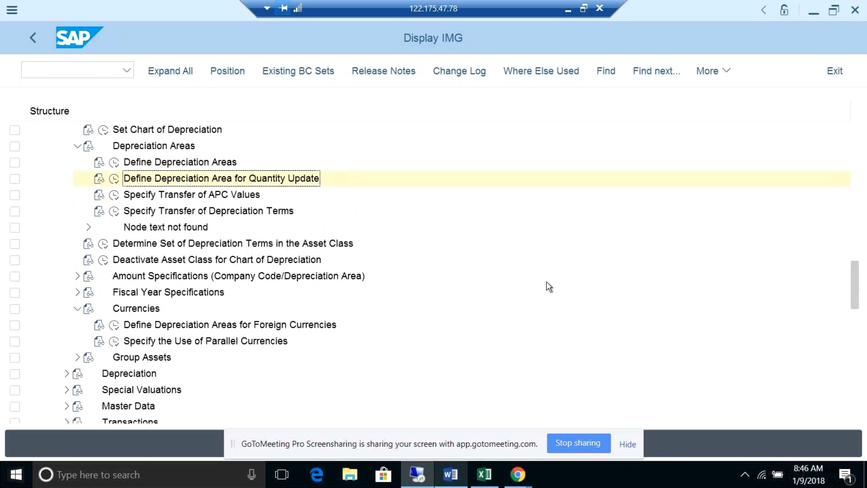
left_click(78, 307)
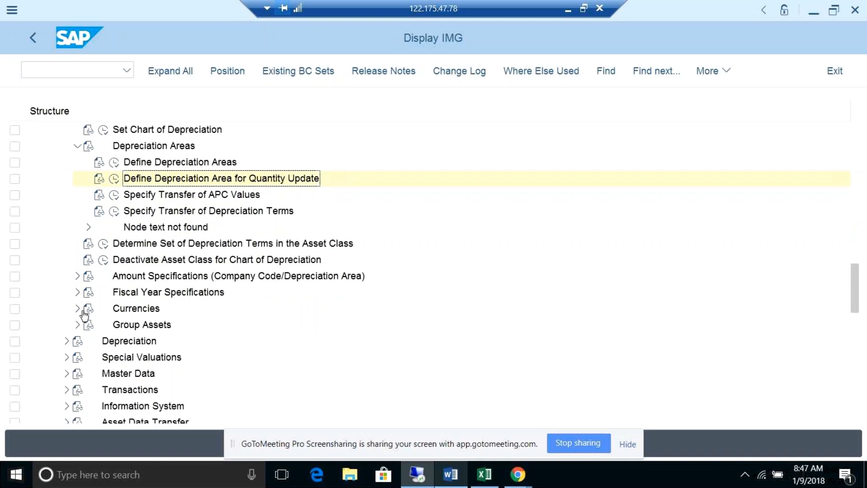
left_click(79, 308)
left_click(78, 310)
left_click(76, 293)
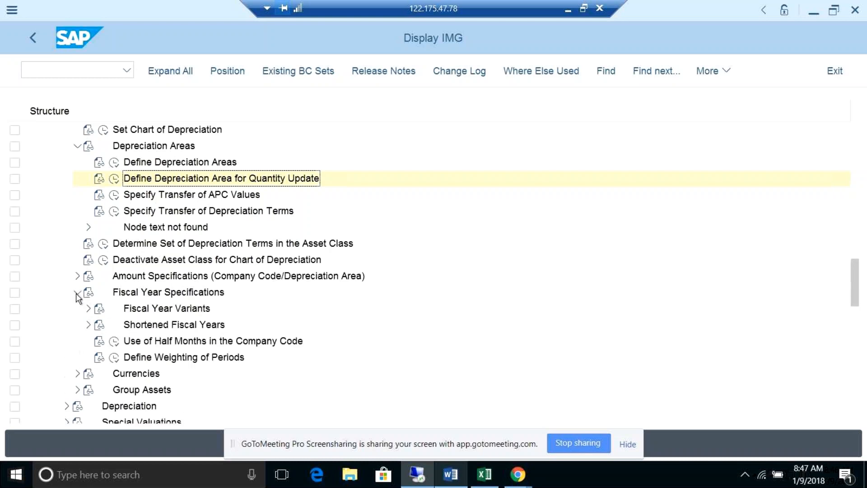
left_click(76, 292)
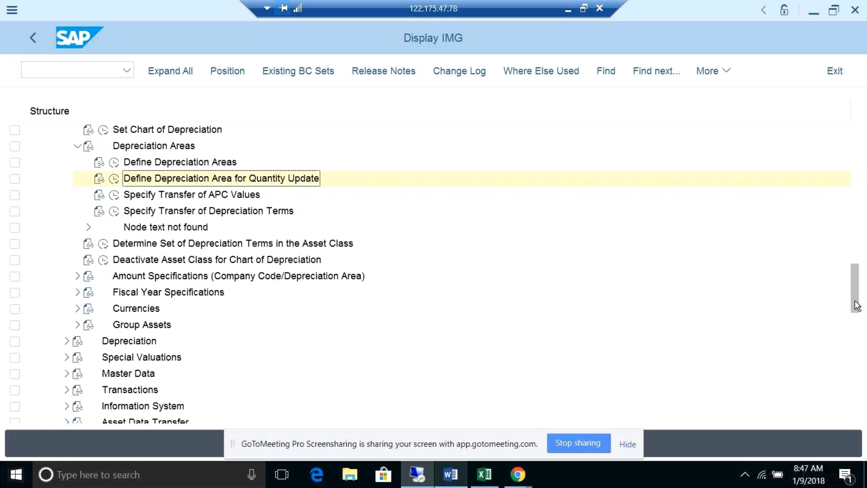
scroll(854, 310, "down", 2)
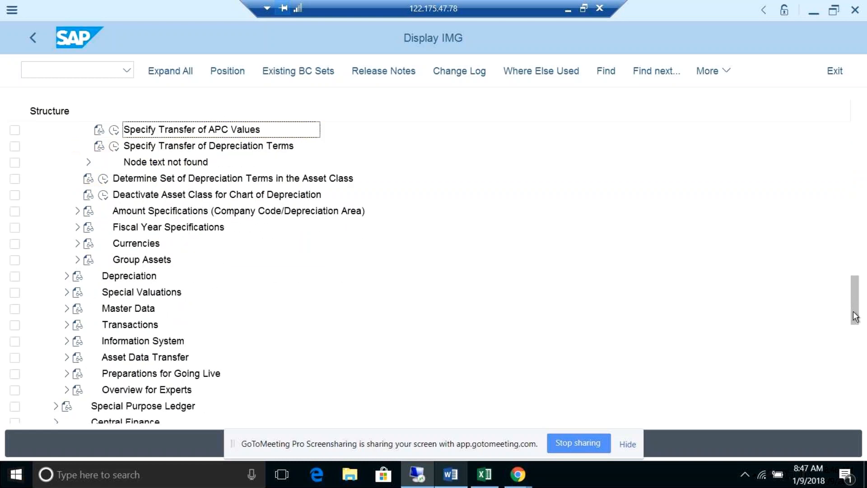
left_click(66, 276)
left_click(78, 294)
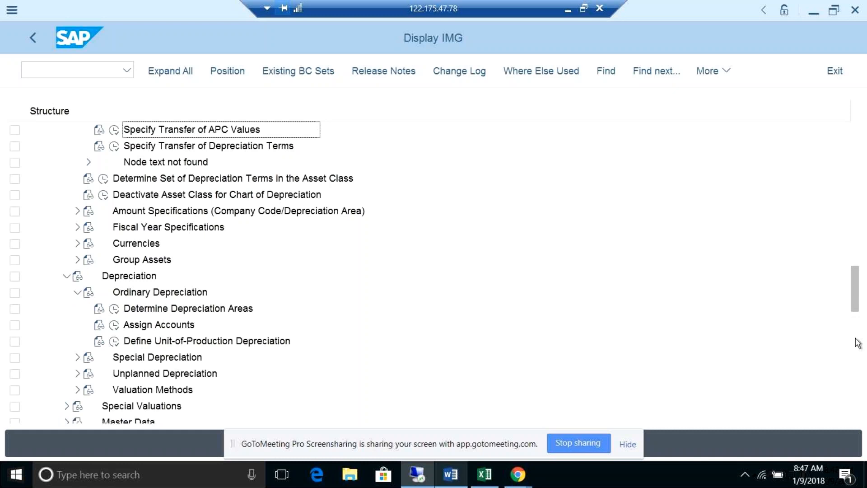
Expand the asset Transactions area and briefly review the Retirements activities.
left_click_drag(854, 313, 853, 350)
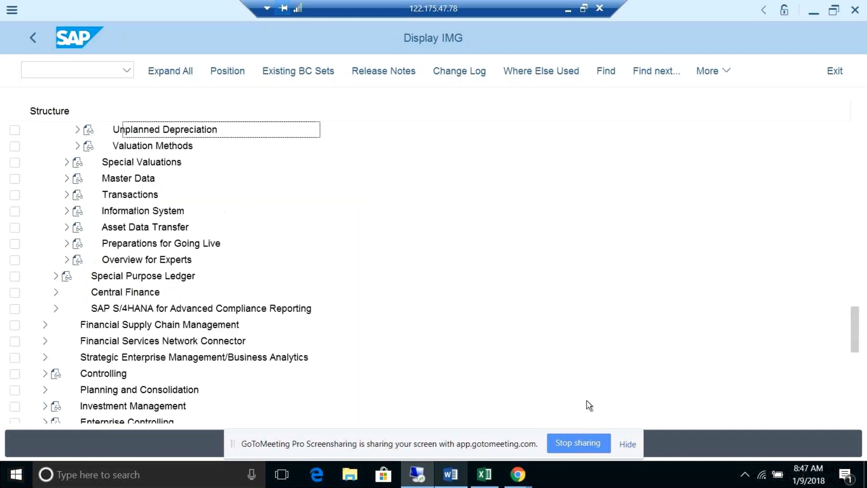
left_click(66, 195)
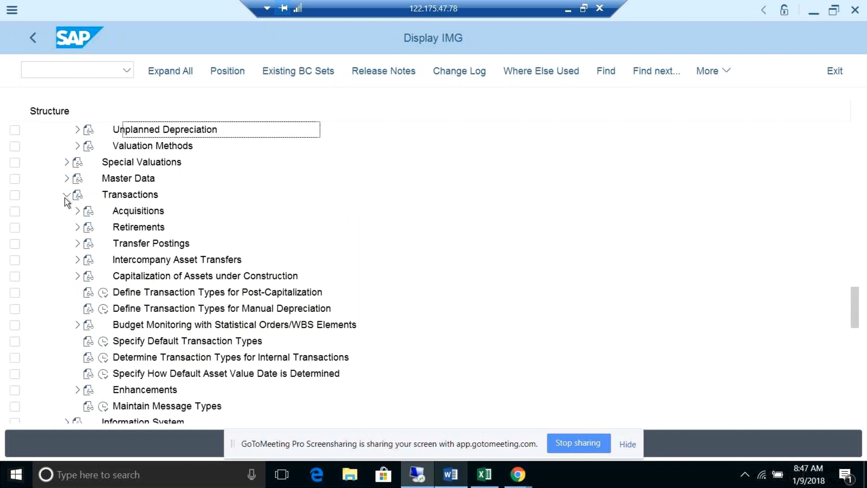
left_click(78, 227)
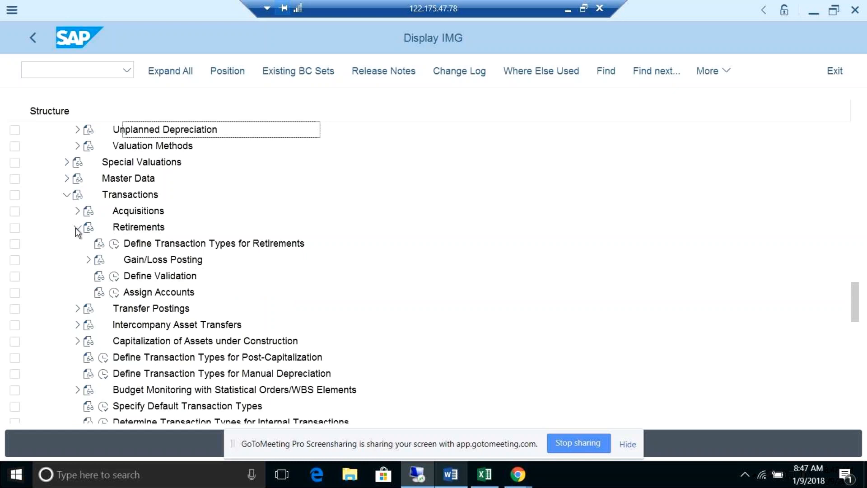
left_click(76, 227)
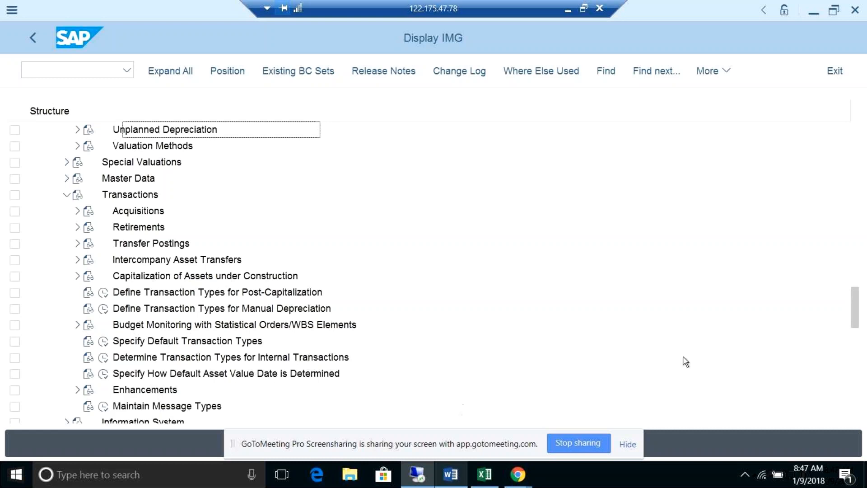
Check the Word notes and return to the SAP Display IMG window.
left_click_drag(858, 316, 853, 262)
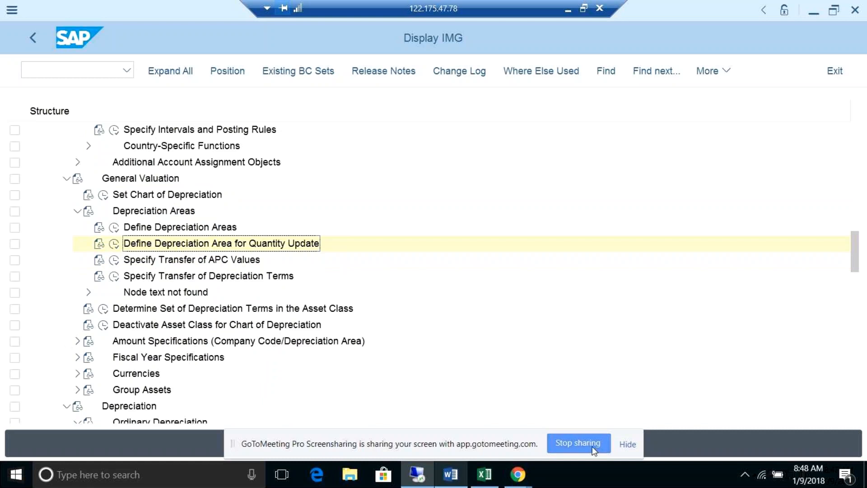
key("alt+Tab")
left_click(453, 479)
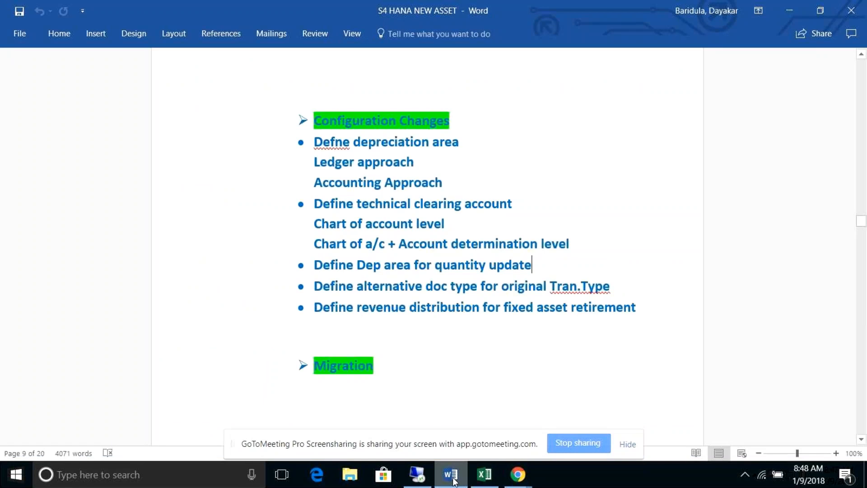
left_click(453, 479)
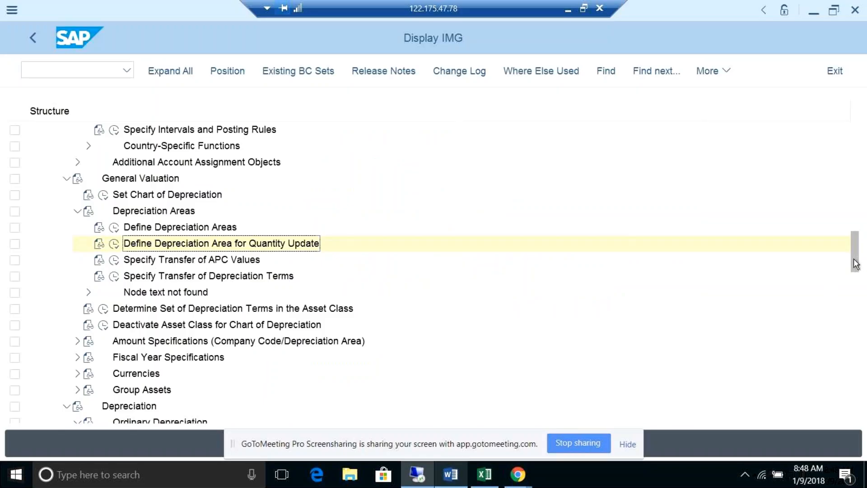
Browse the Amount Specifications, Valuation Methods and Depreciation Key branches of the asset IMG tree.
left_click_drag(853, 264, 857, 271)
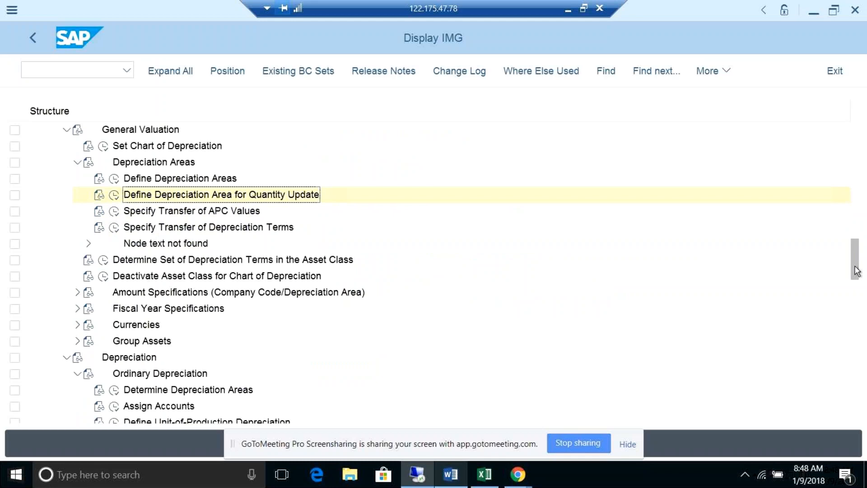
left_click_drag(857, 271, 858, 279)
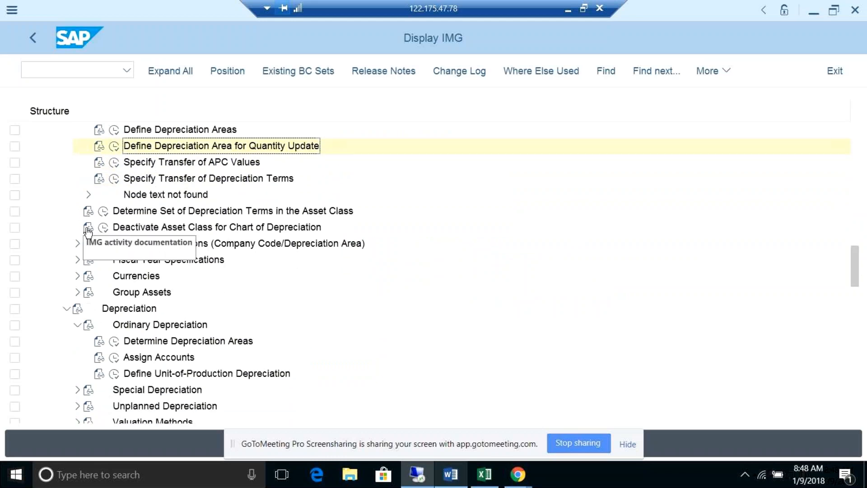
left_click(76, 246)
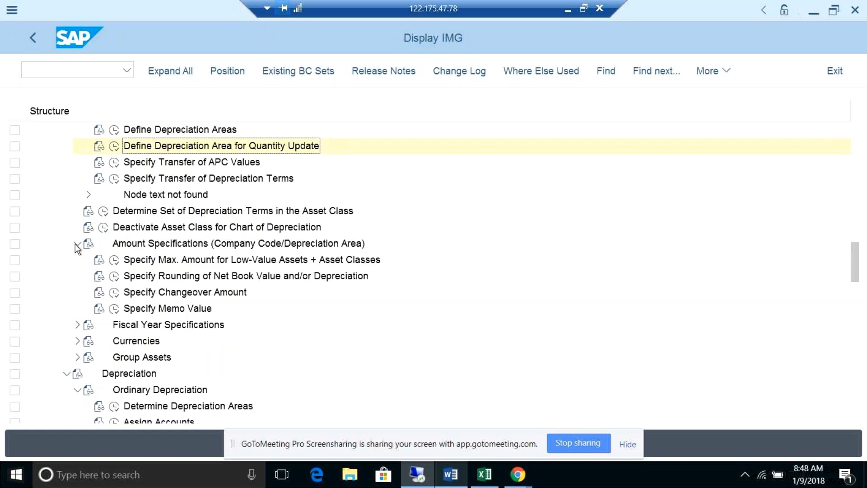
left_click(77, 246)
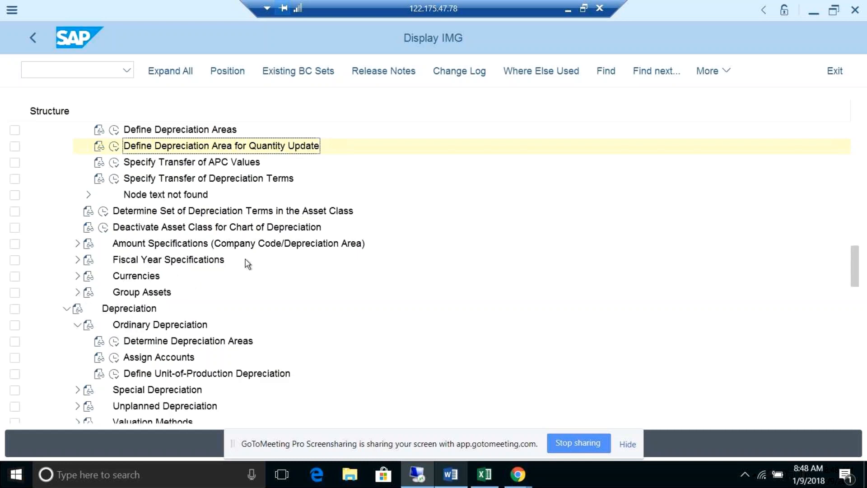
left_click_drag(855, 280, 855, 305)
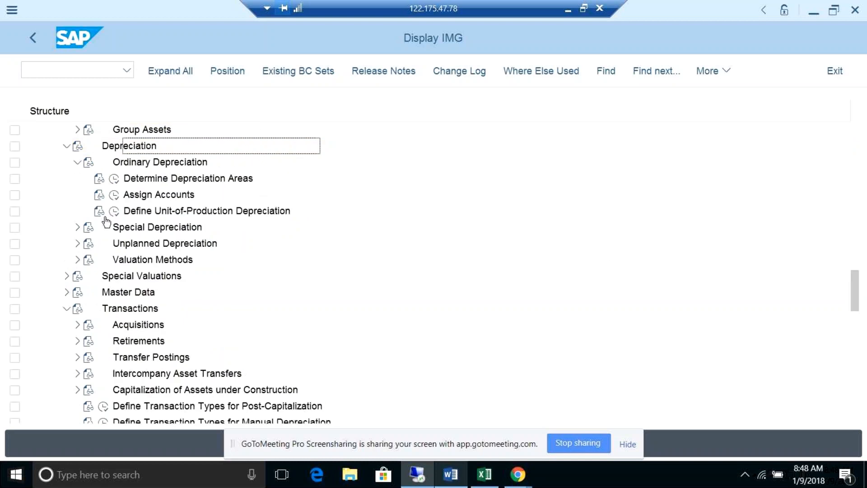
left_click(78, 260)
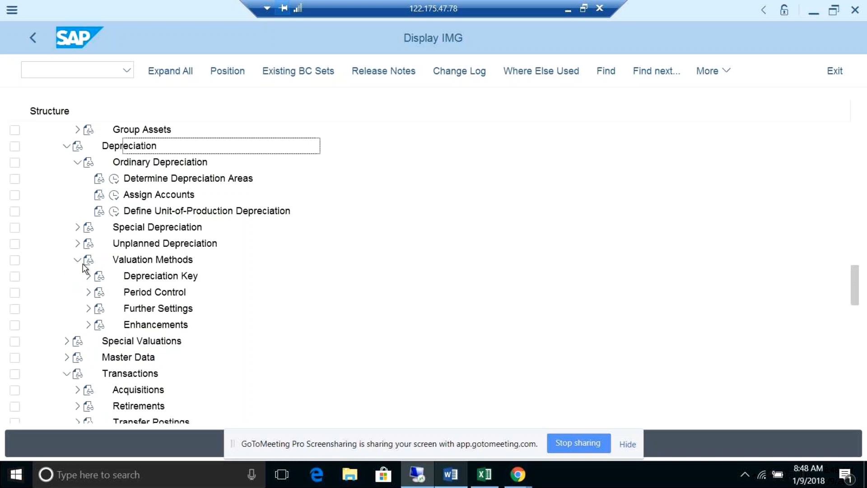
left_click(88, 277)
left_click(88, 279)
left_click_drag(853, 286, 854, 326)
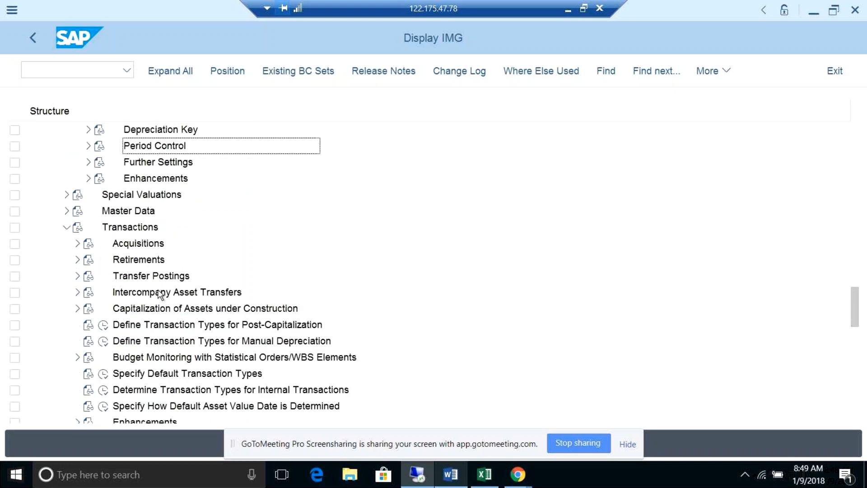
Expand Retirements > Gain/Loss Posting and run Define Revenue Distribution for Fixed Asset Retirement.
left_click(77, 260)
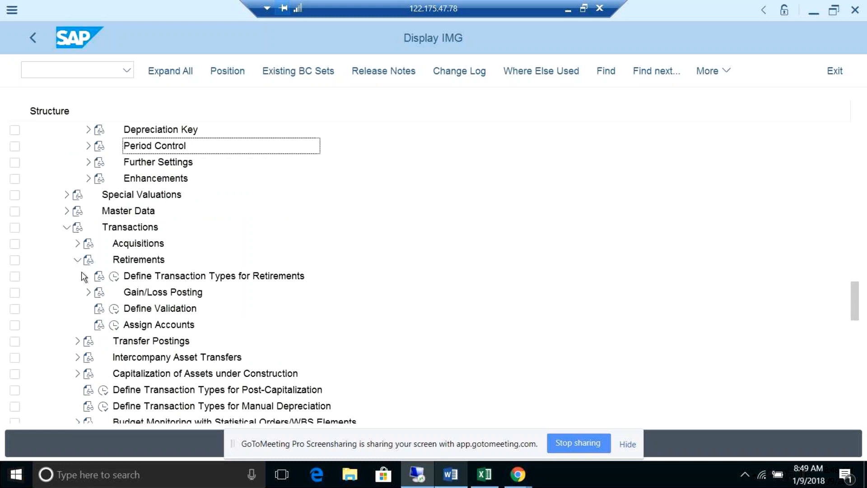
left_click(89, 293)
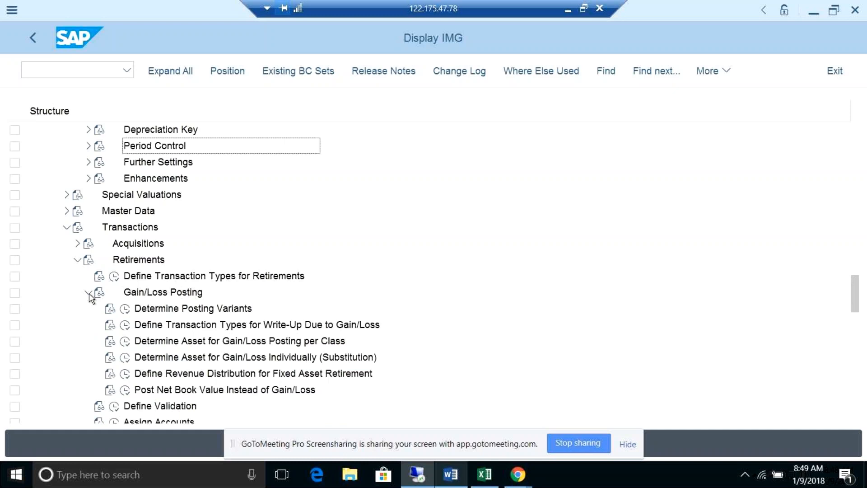
left_click(125, 374)
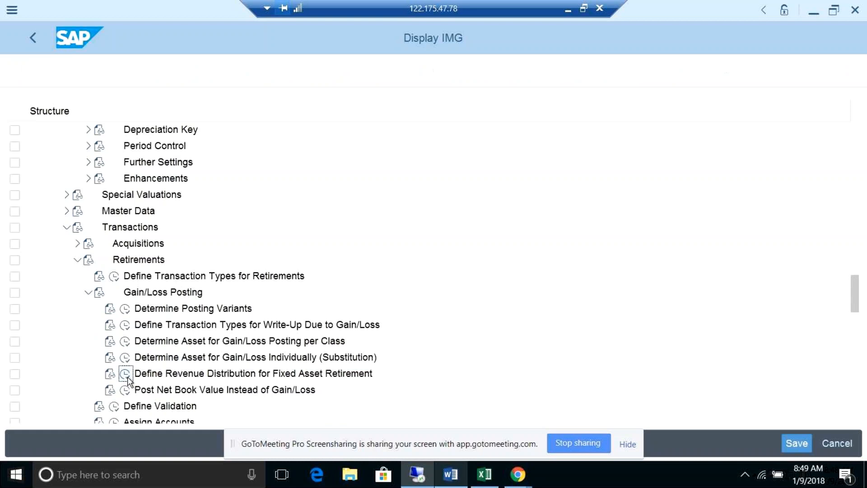
Keep By Net Book Value as the revenue distribution method for company code 1710.
left_click(353, 158)
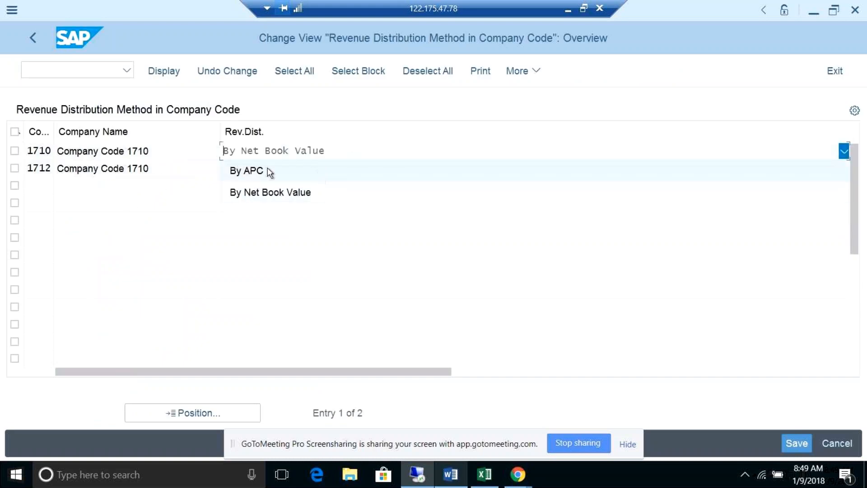
left_click(180, 156)
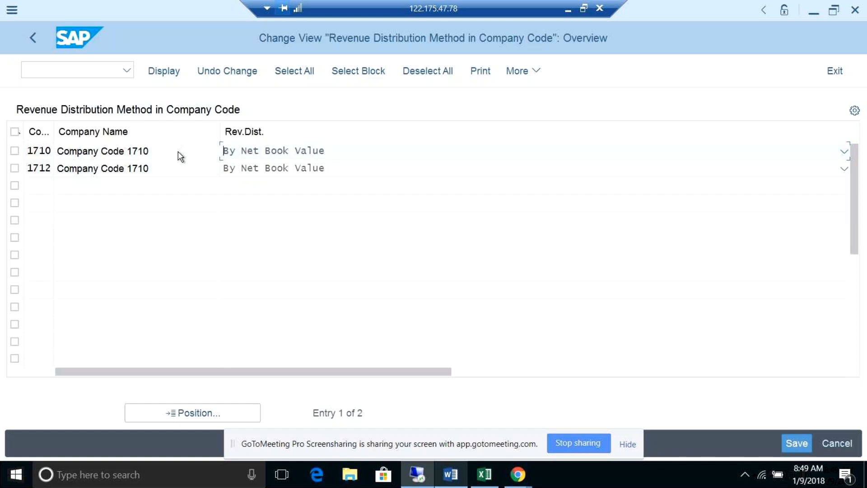
key("F4")
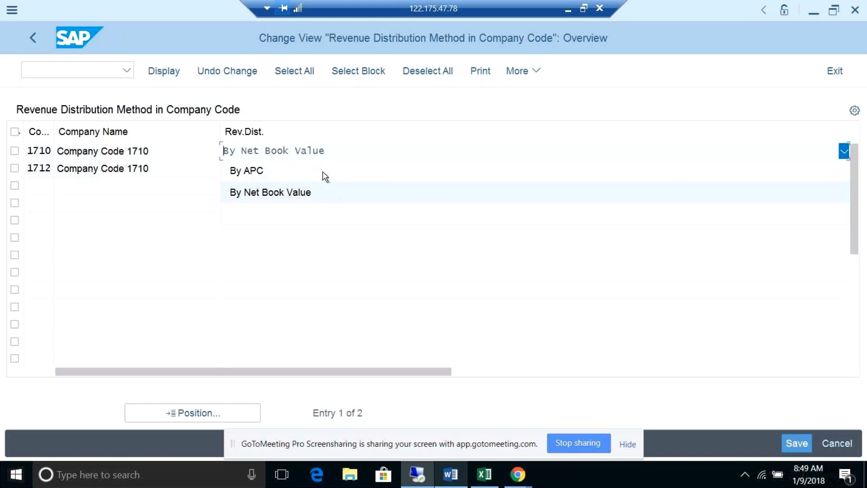
left_click(318, 203)
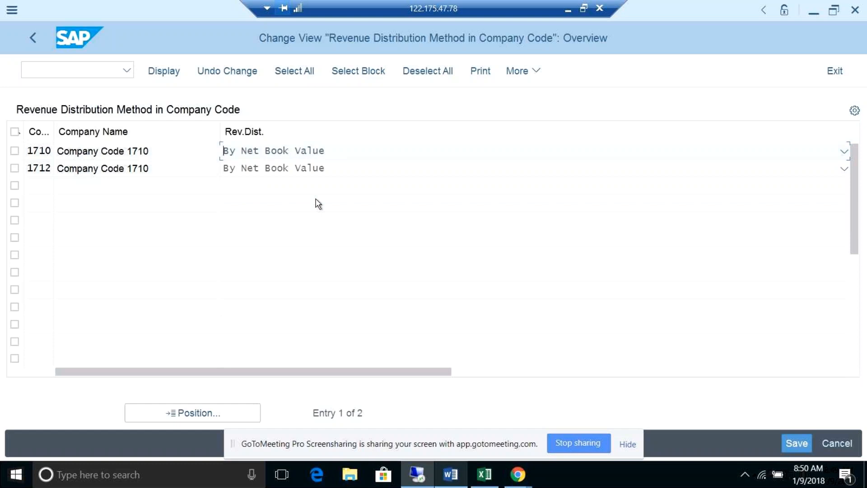
Open a new SAP GUI session window and enter /fb03 in its command field.
key("alt+Tab")
key("alt+Tab")
left_click(541, 72)
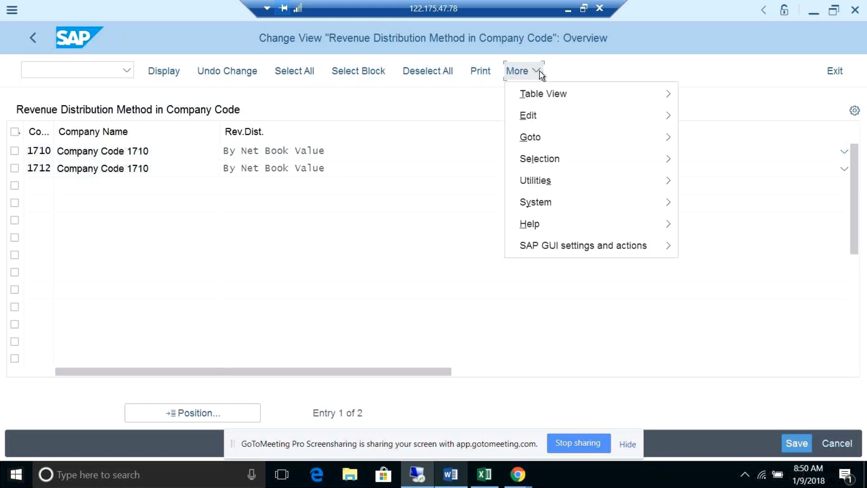
left_click(562, 116)
left_click(579, 161)
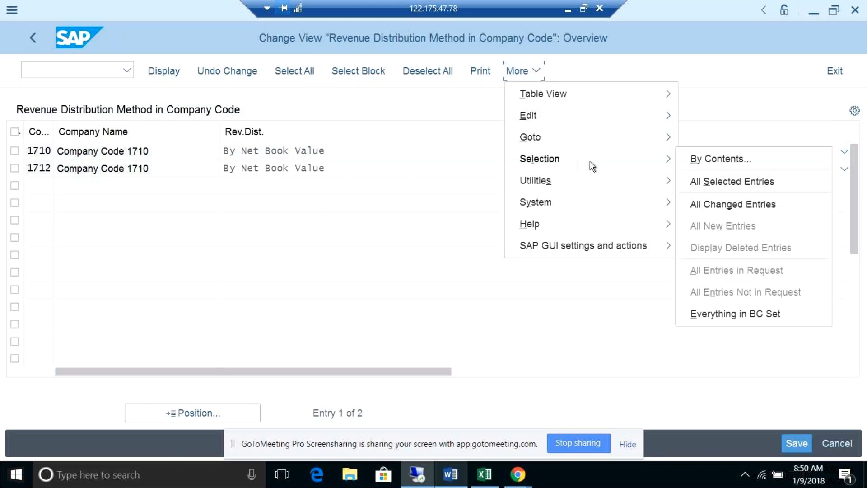
mouse_move(671, 207)
left_click(710, 208)
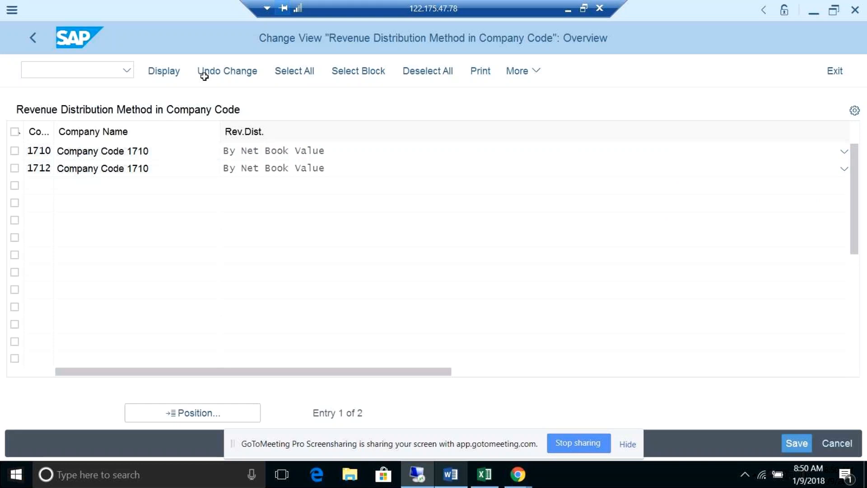
type("/")
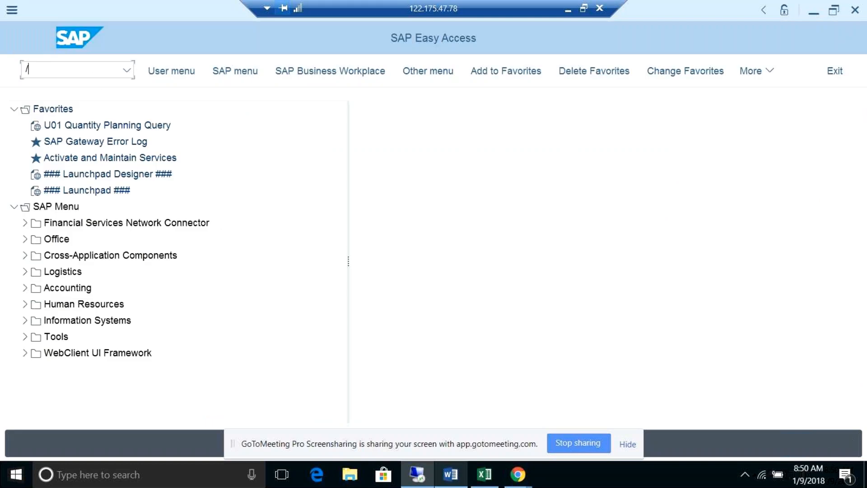
type("fb03")
Bring up the FB03 Display Document entry screen and start entering a document number.
key("Return")
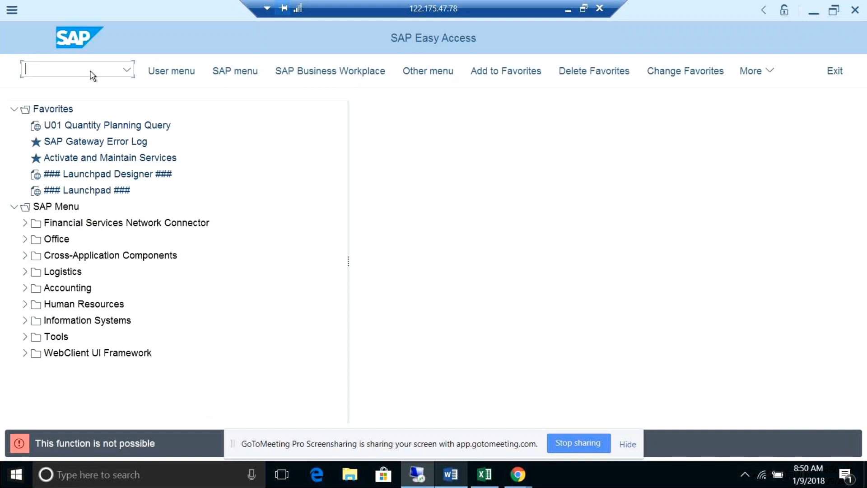
type("/nfb03")
key("Return")
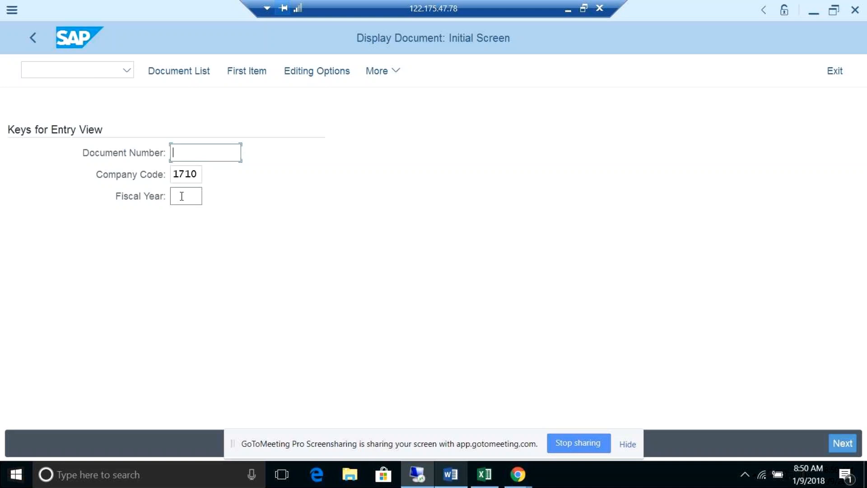
key("Return")
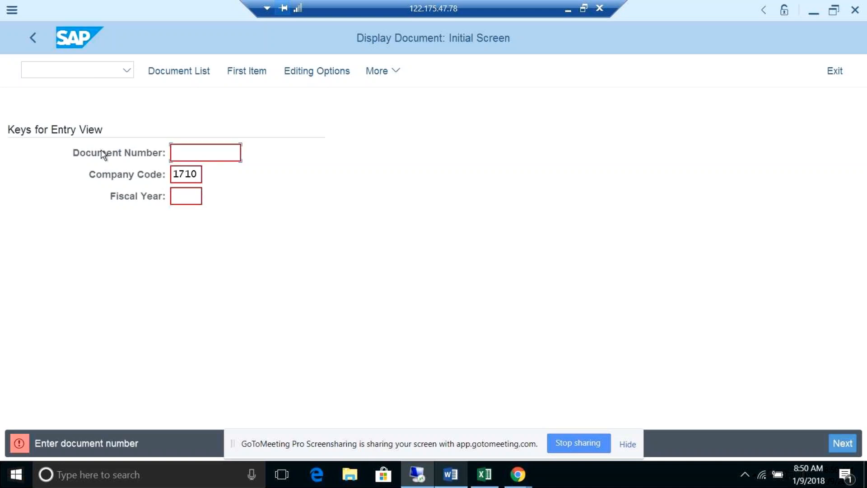
left_click(182, 152)
Open another session window and launch transaction se16n (General Table Display).
left_click(77, 73)
type("se")
key("BackSpace")
key("BackSpace")
left_click(396, 71)
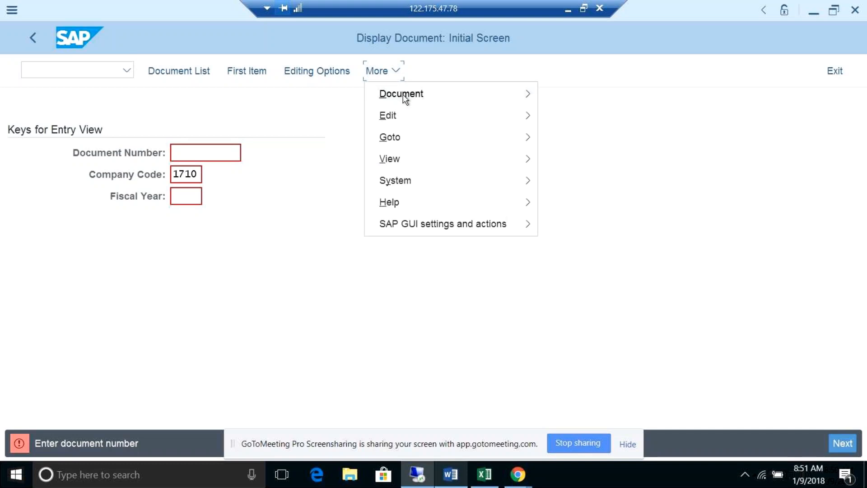
mouse_move(420, 143)
left_click(552, 185)
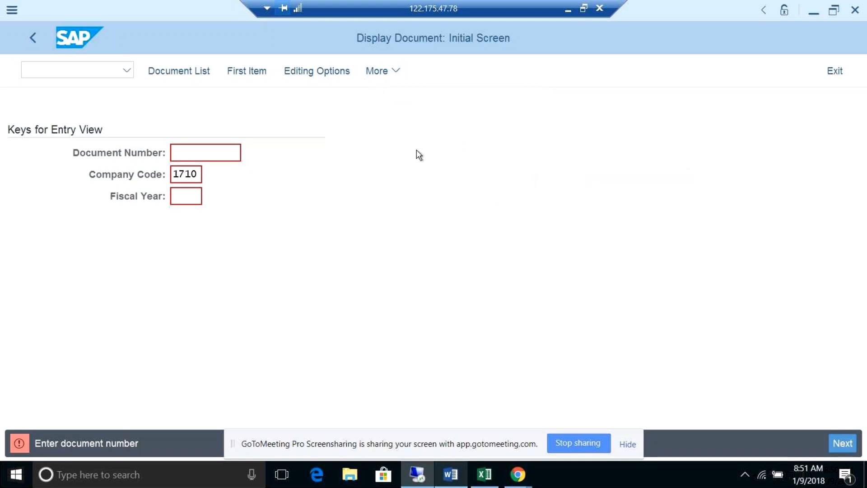
type("se16n")
key("Return")
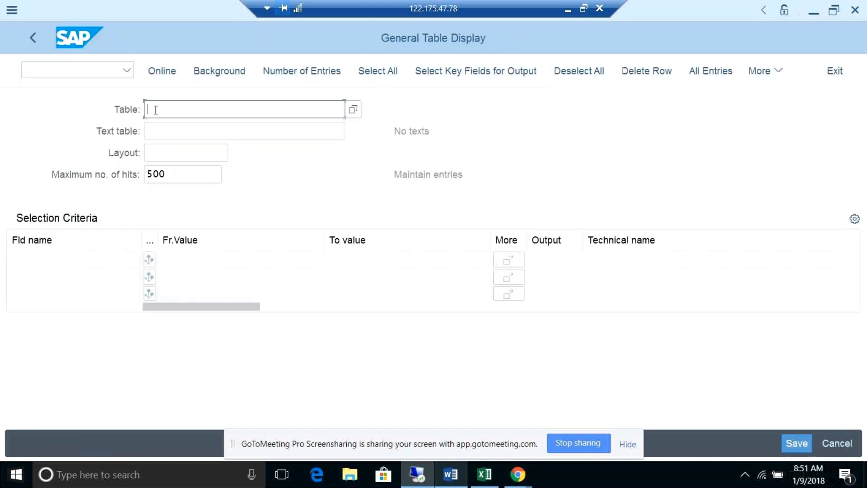
Load table ACDOCA in SE16N and restrict Company Code to 1710.
type("acd")
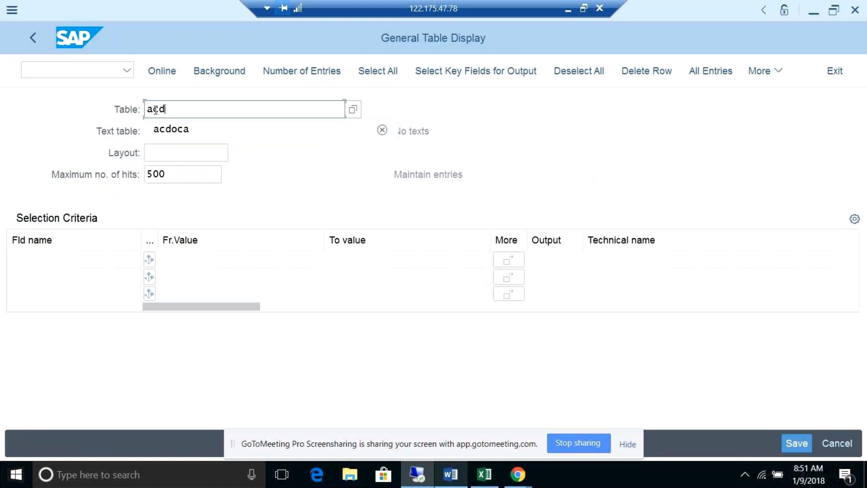
left_click(171, 129)
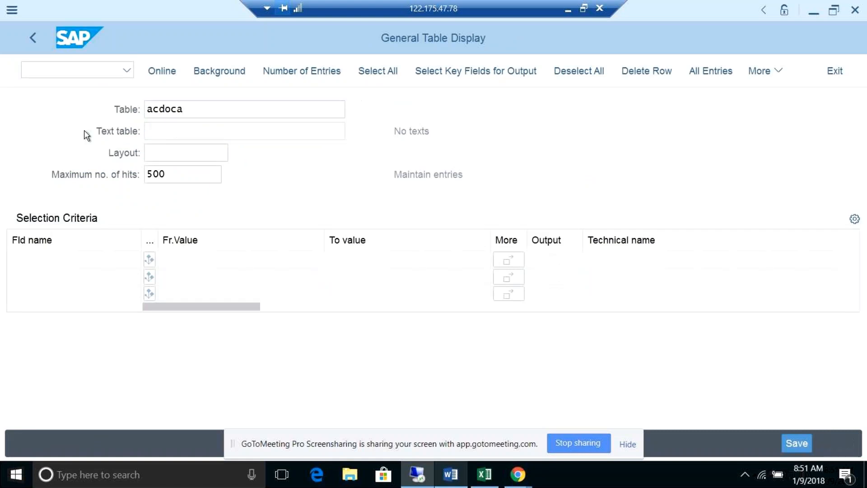
left_click(196, 289)
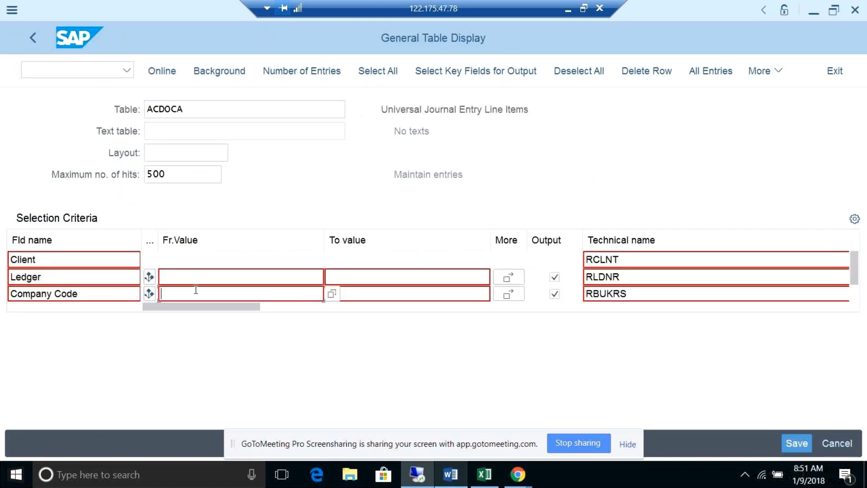
type("1710")
key("Return")
Start a user-specific variant 'daya' but close it unsaved, then run the list and go back.
left_click(796, 445)
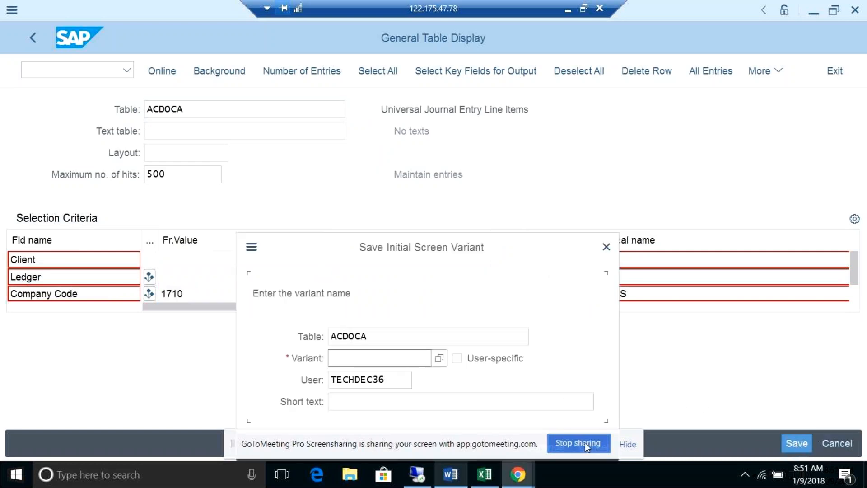
left_click(390, 361)
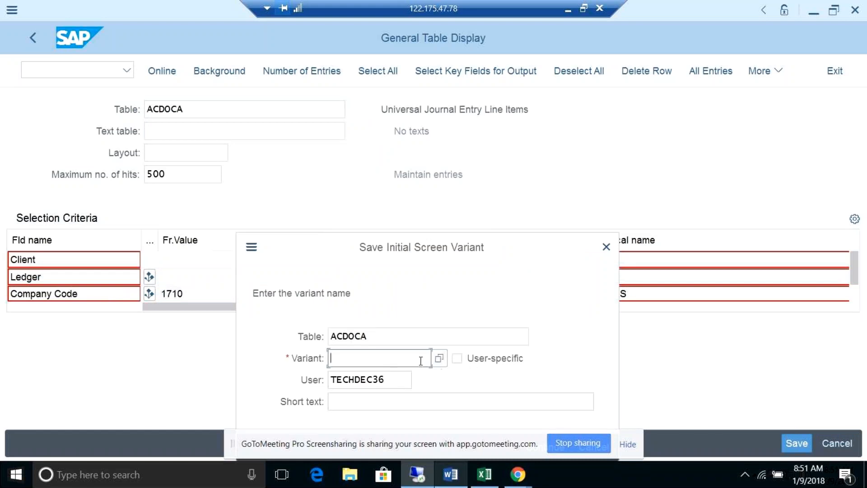
type("daya")
left_click(457, 358)
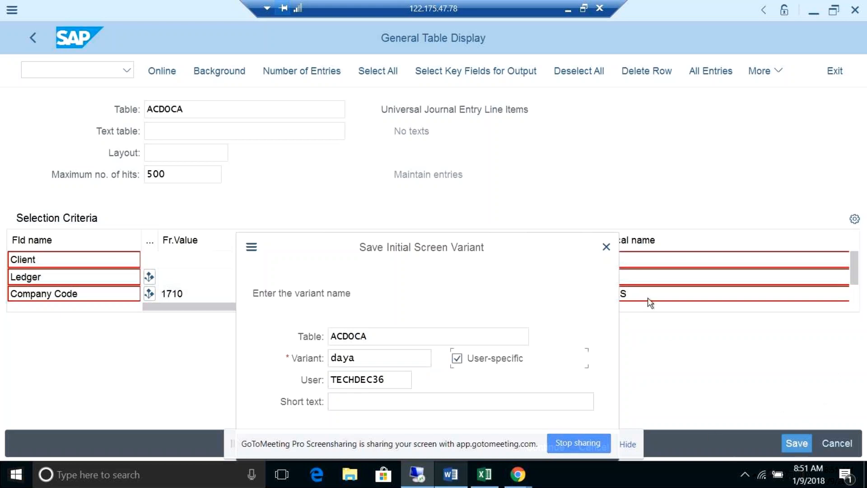
left_click(607, 246)
left_click(163, 71)
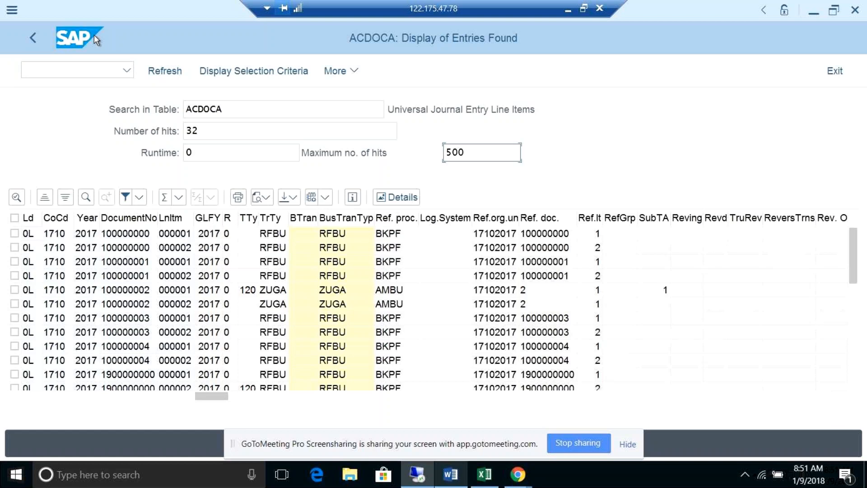
left_click(31, 37)
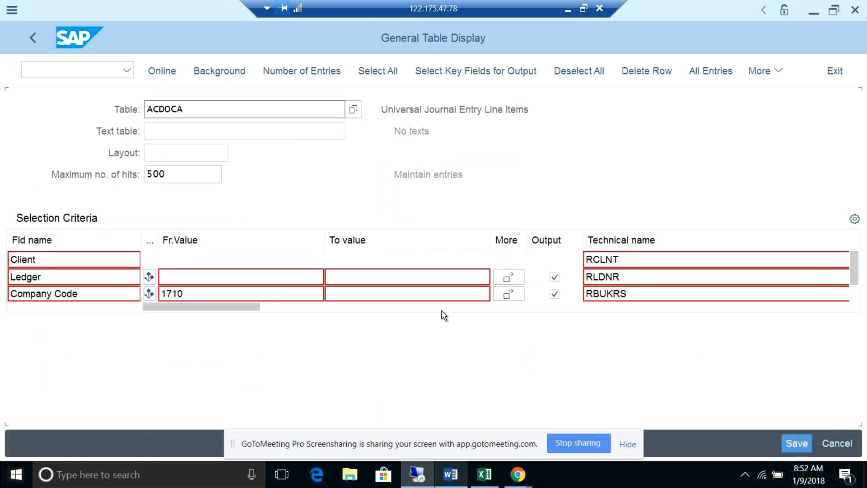
Search the ACDOCA selection fields by name for a 'document type' field.
key("ctrl+f")
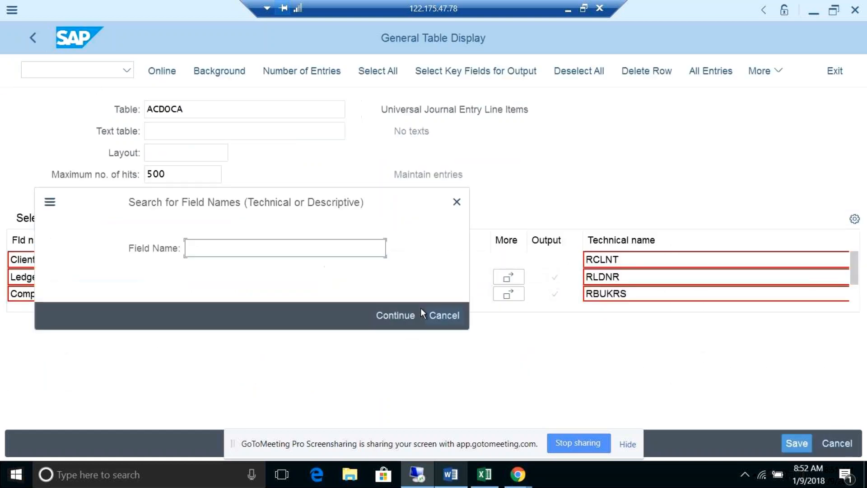
type("do")
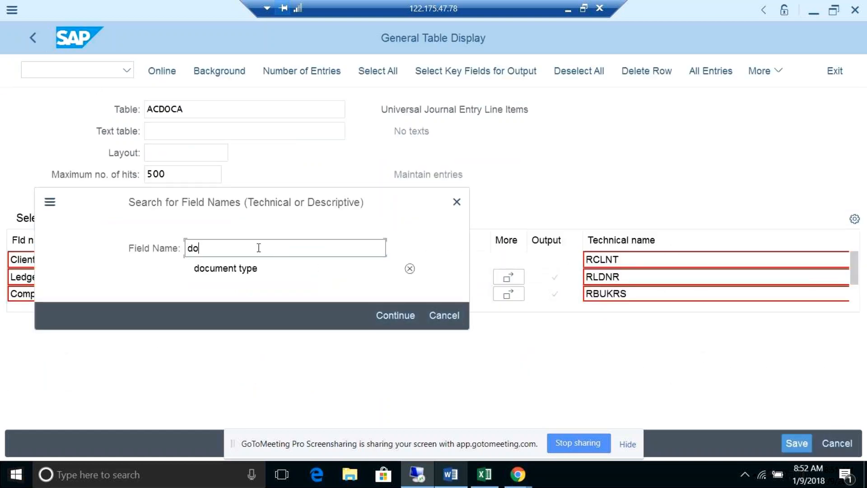
type("cumnet")
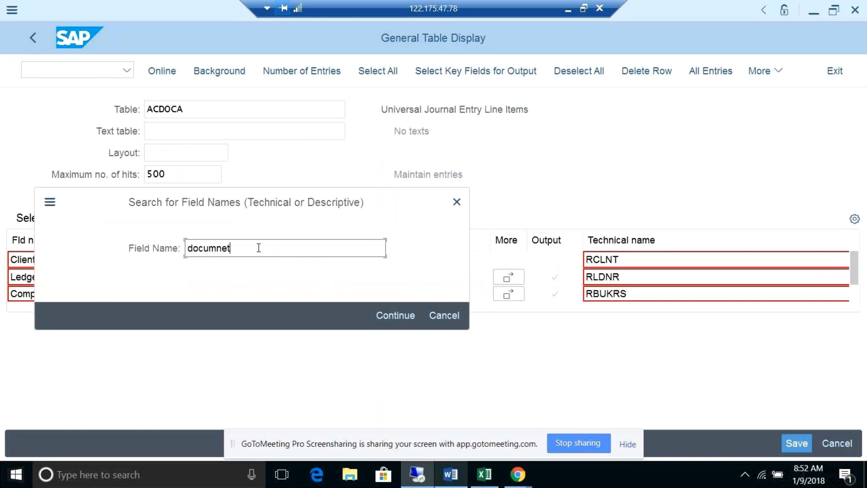
type(" type")
key("Return")
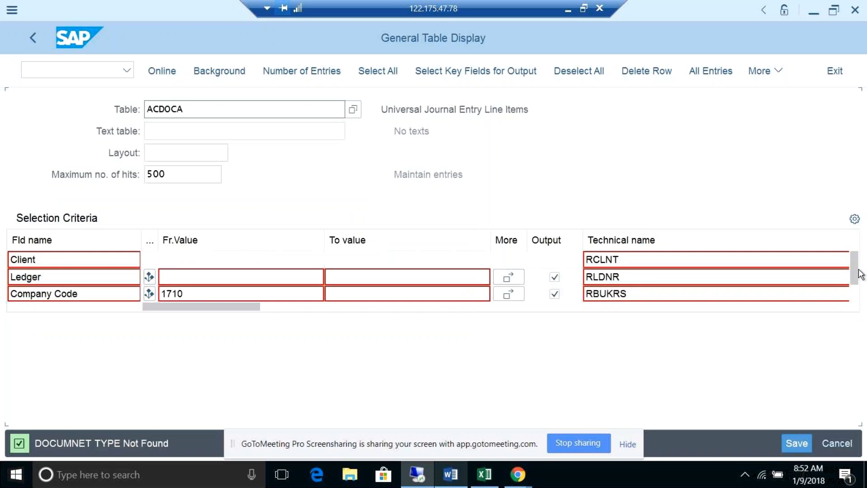
left_click_drag(855, 280, 854, 295)
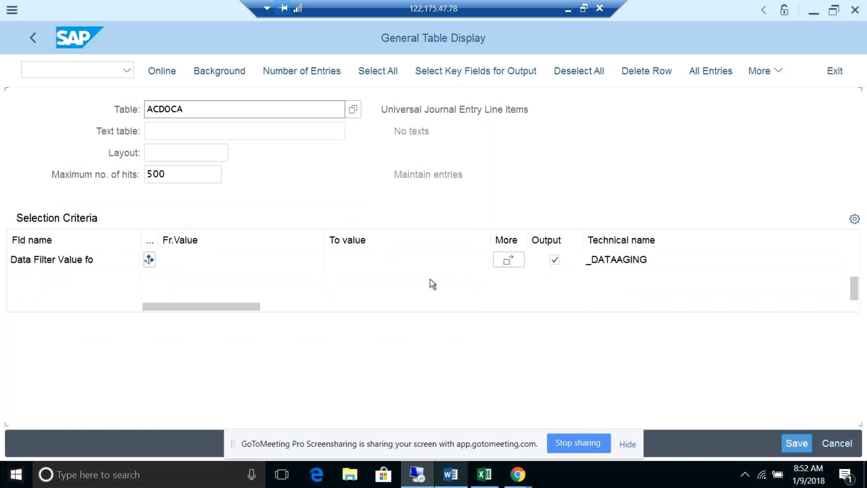
key("ctrl+f")
type("do")
key("BackSpace")
key("BackSpace")
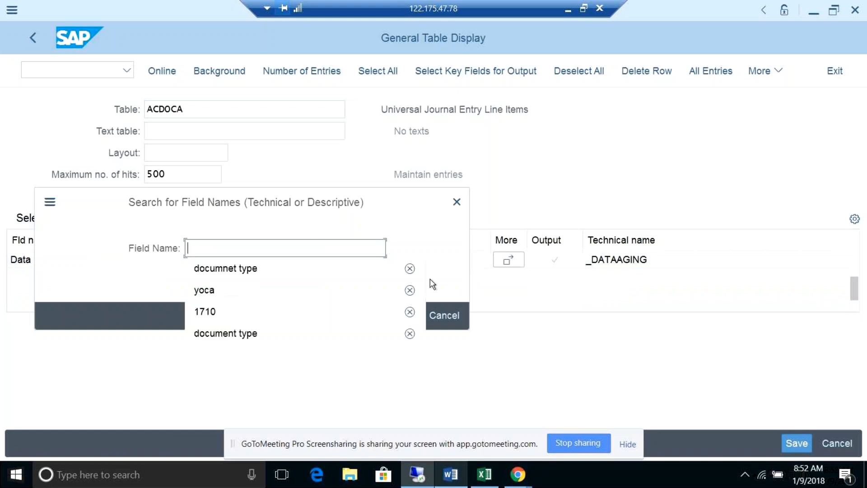
left_click(276, 279)
left_click(411, 319)
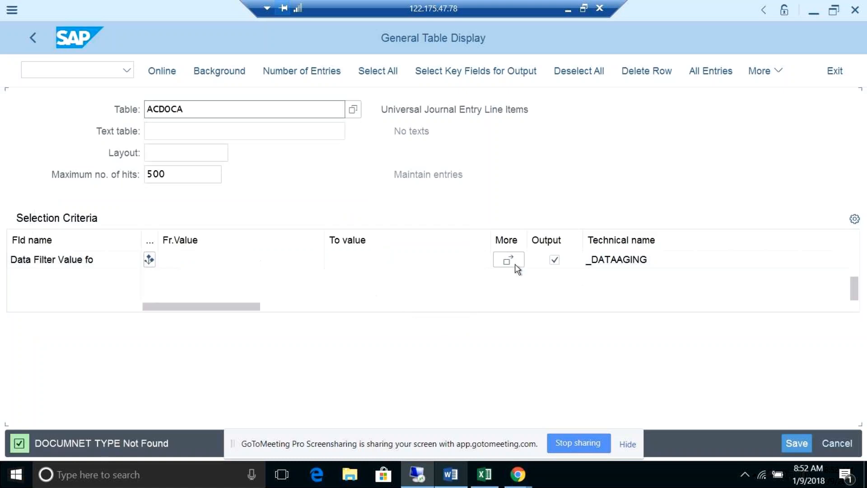
Leave the table display for the main menu and enter /nse16n.
scroll(858, 284, "up", 1)
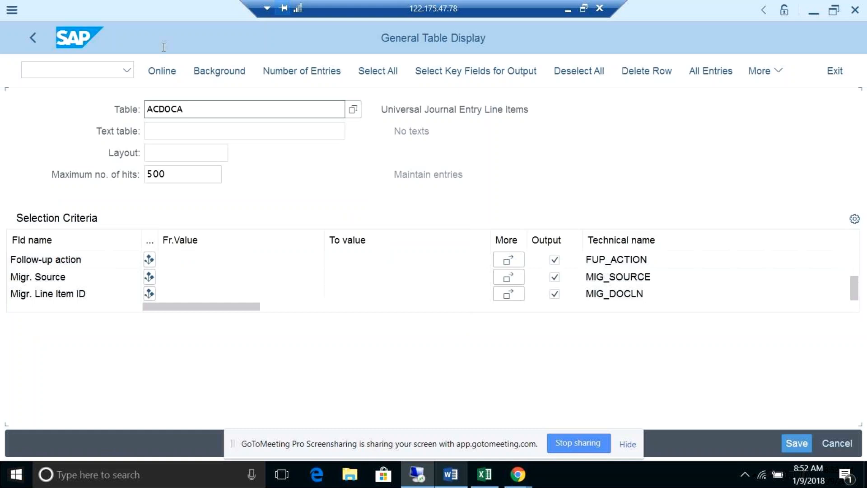
left_click(35, 41)
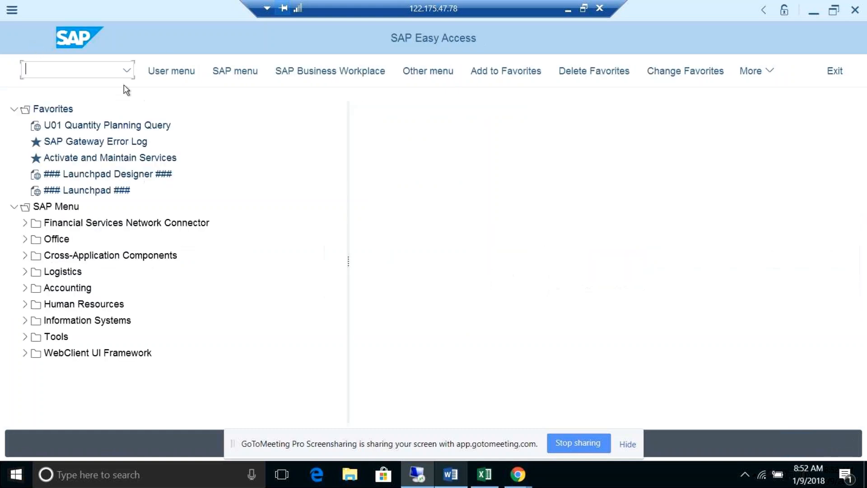
type("/nse16n")
Run ACDOCA unfiltered, getting 500 entries from company code 3710, then return to the criteria.
key("Return")
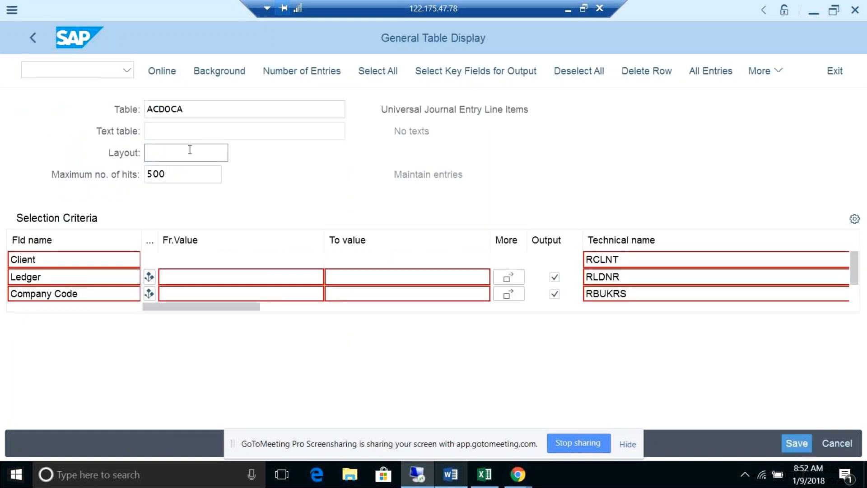
left_click(160, 69)
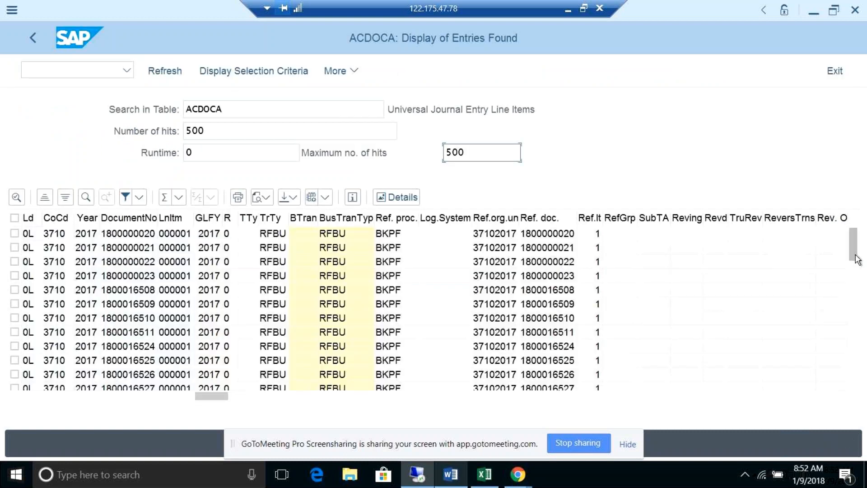
left_click(857, 315)
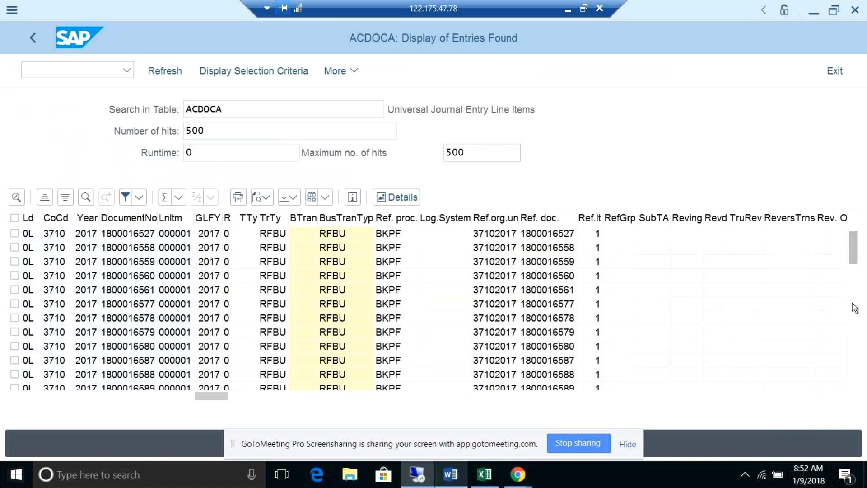
left_click(32, 39)
List ACDOCA for company code 1710 and scroll its 32 entries down to the 2L lines.
left_click(188, 294)
type("1710")
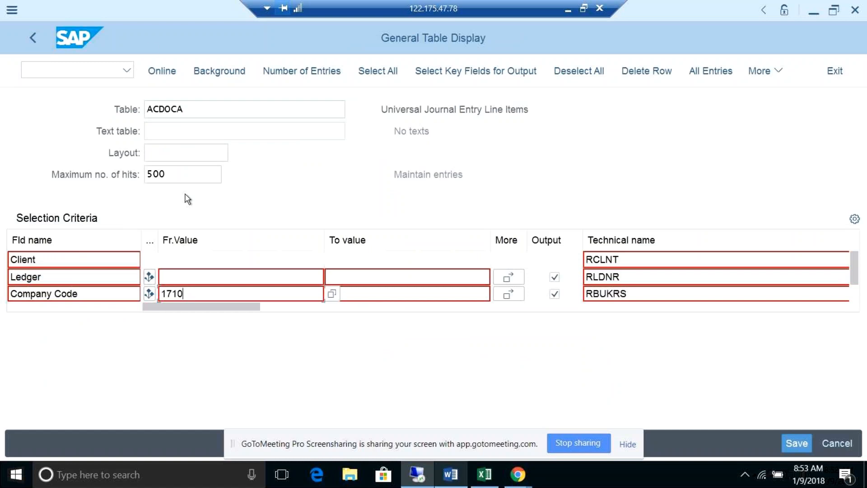
left_click(161, 72)
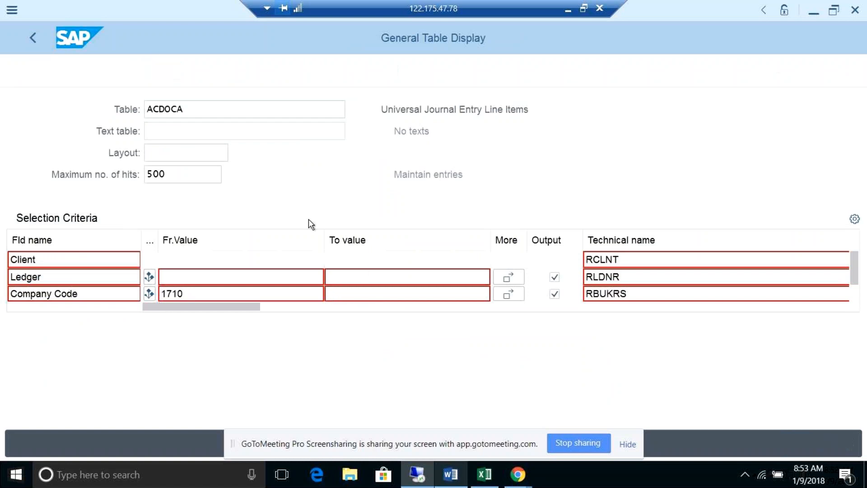
left_click_drag(850, 275, 852, 346)
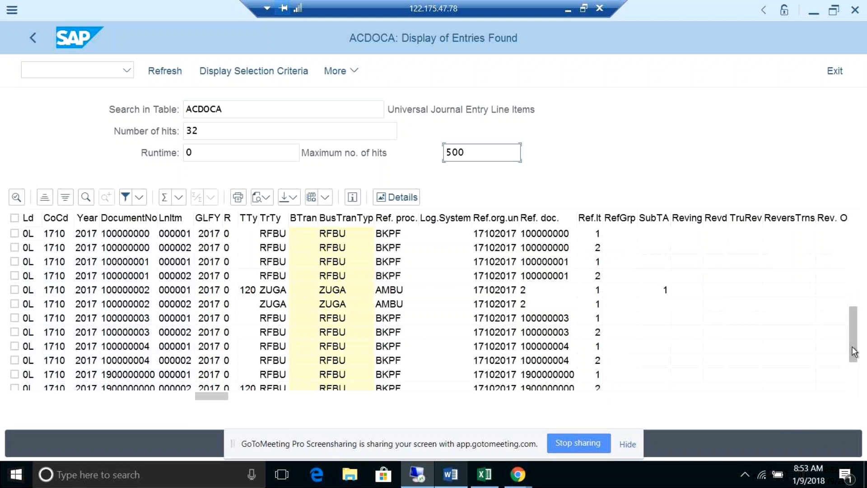
left_click_drag(853, 352, 851, 385)
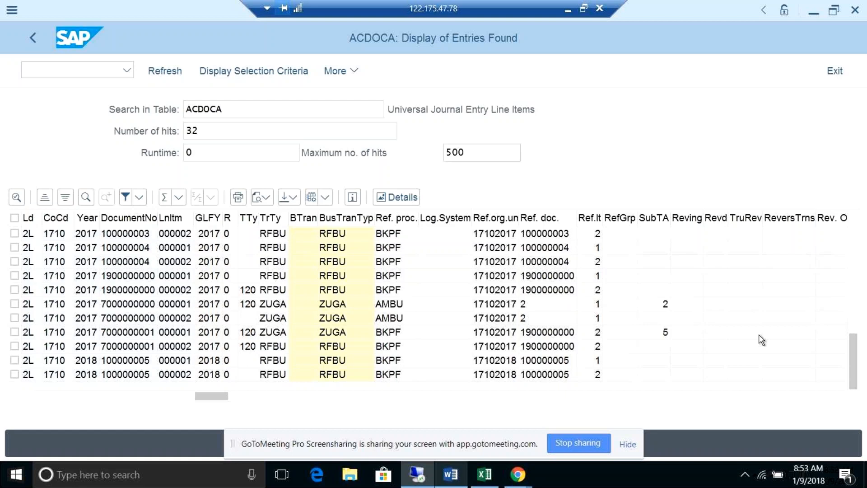
left_click(438, 265)
left_click(33, 37)
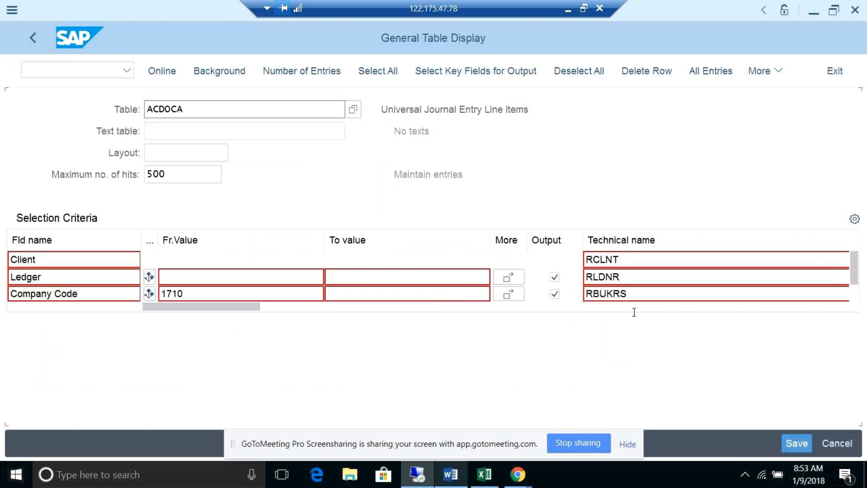
Add a Document type criterion of AA and list the 4 matching company code 1710 entries.
left_click_drag(854, 278, 854, 316)
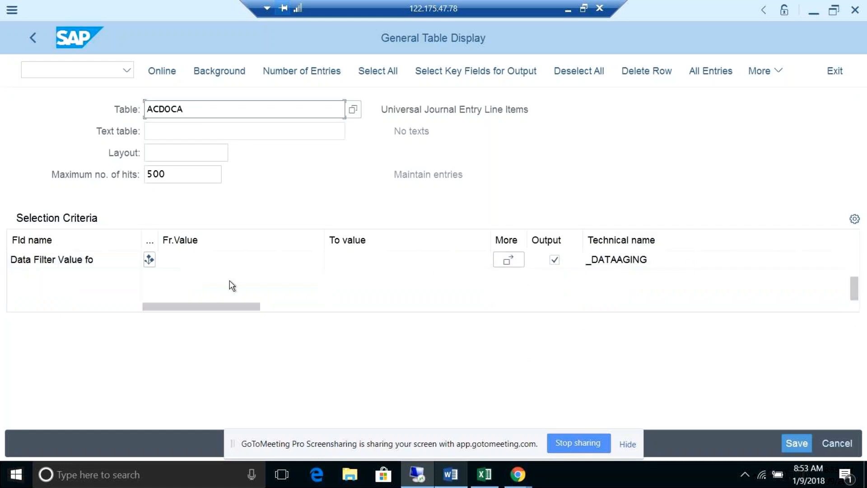
key("ctrl+f")
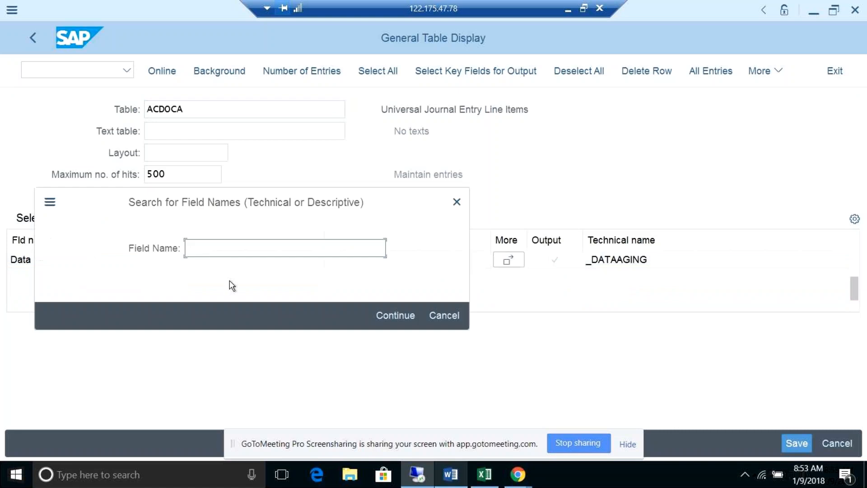
type("docum")
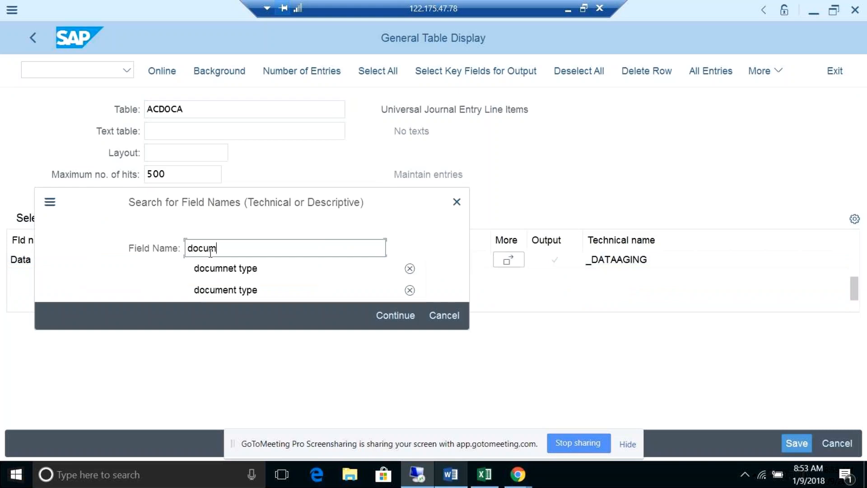
type("ent type")
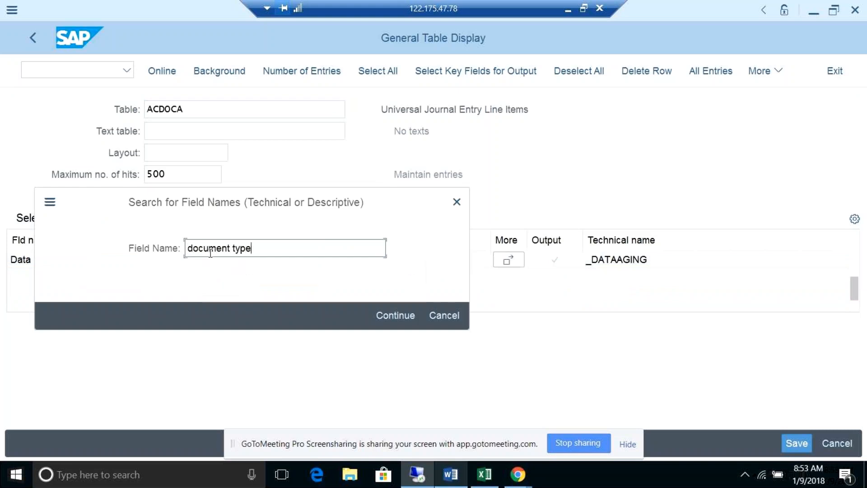
key("Return")
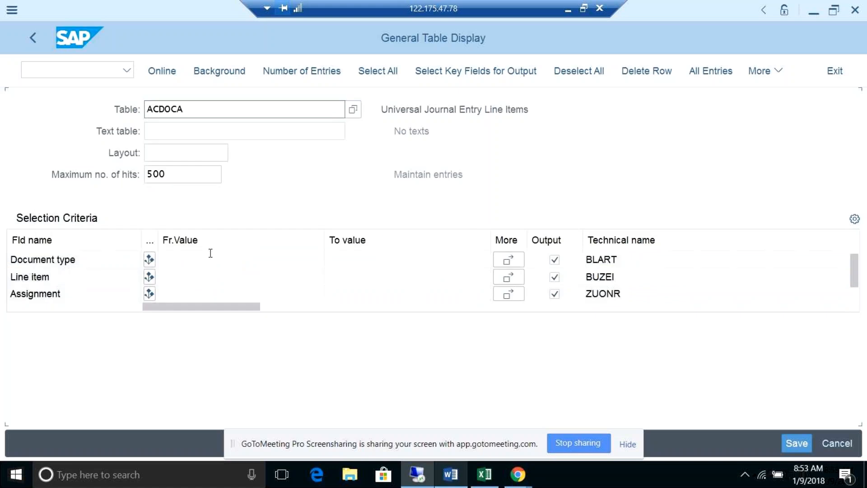
left_click(211, 255)
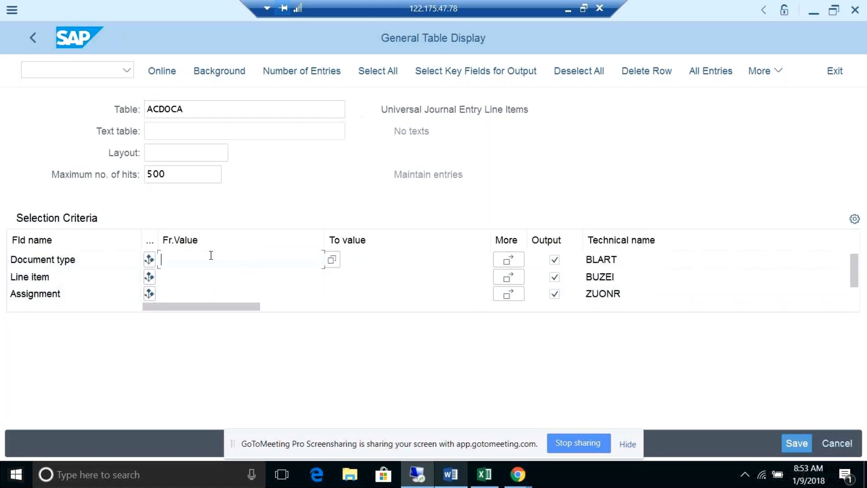
type("aa")
left_click(167, 72)
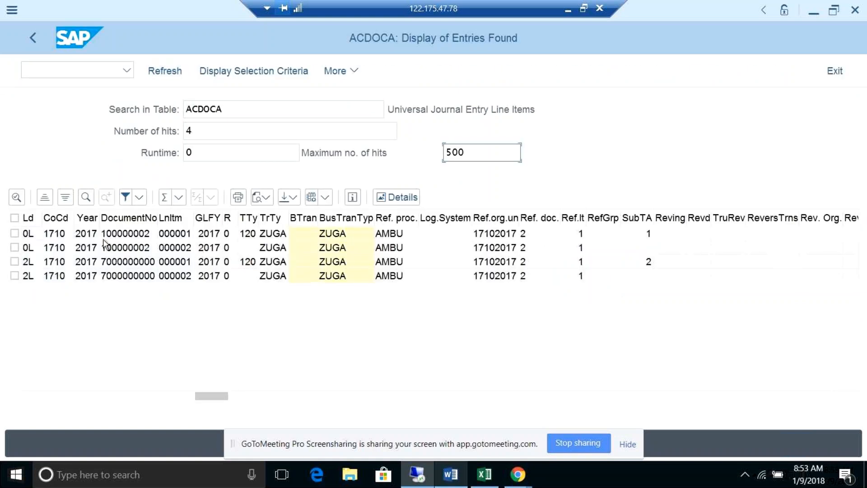
left_click(108, 237)
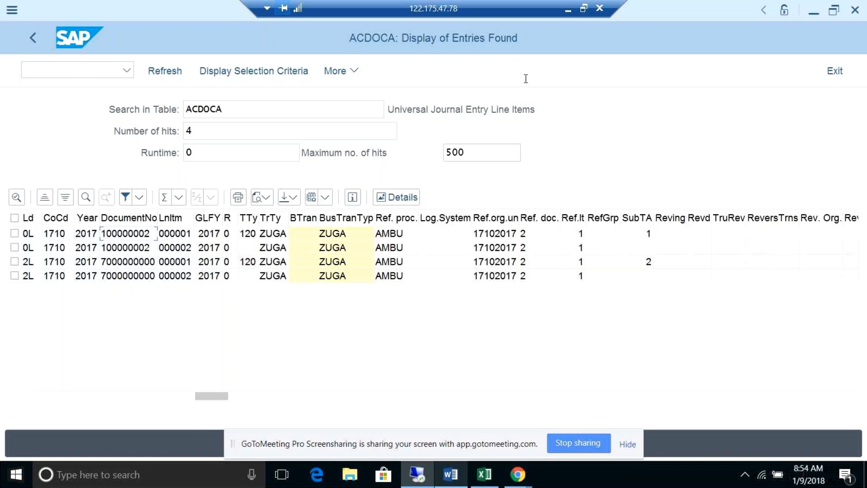
key("alt+Tab")
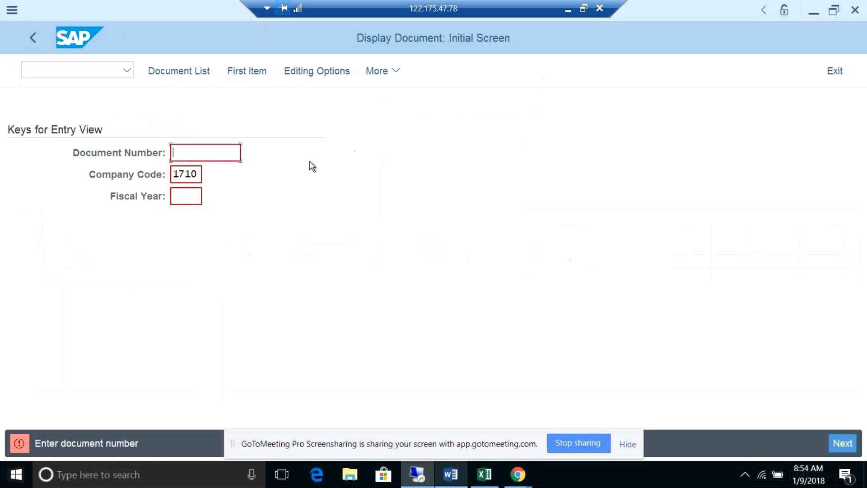
type("100000002")
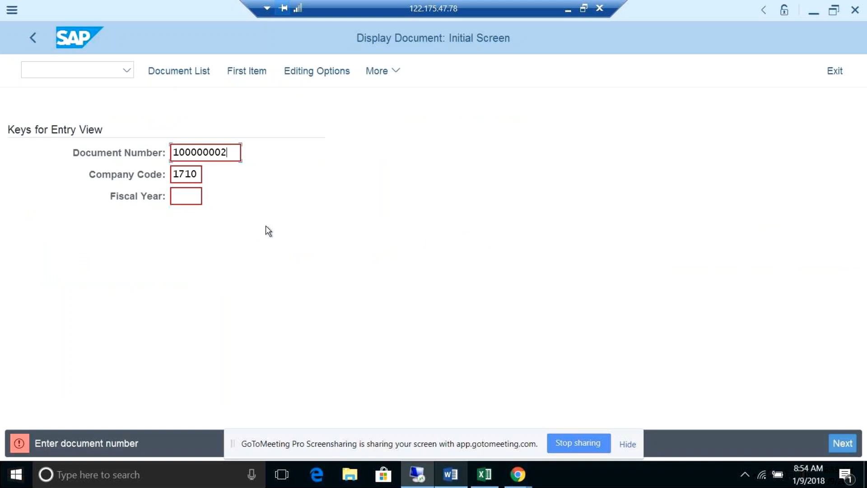
left_click(169, 76)
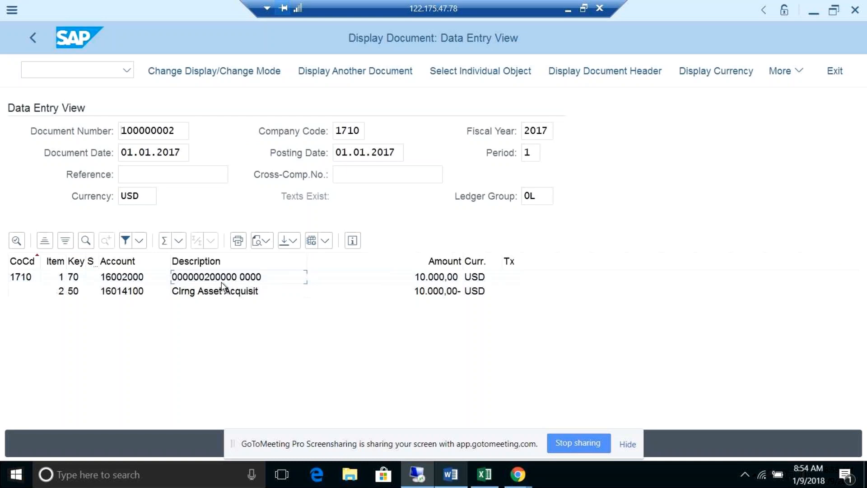
double_click(221, 282)
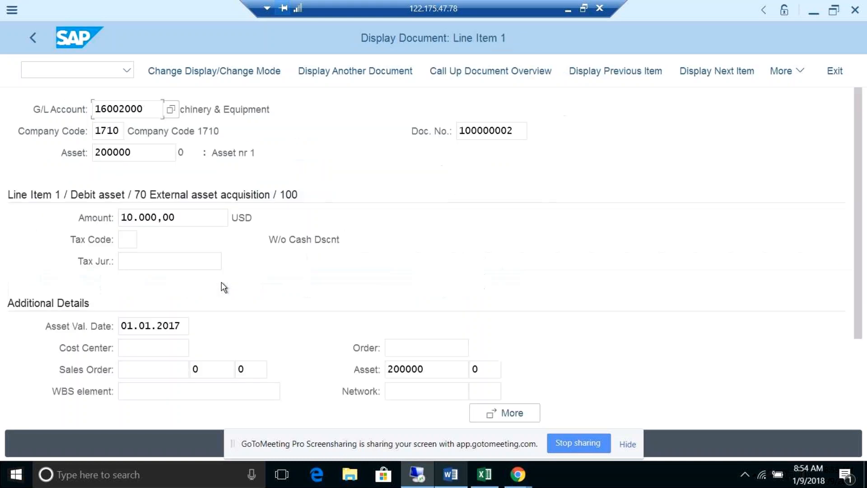
left_click(31, 38)
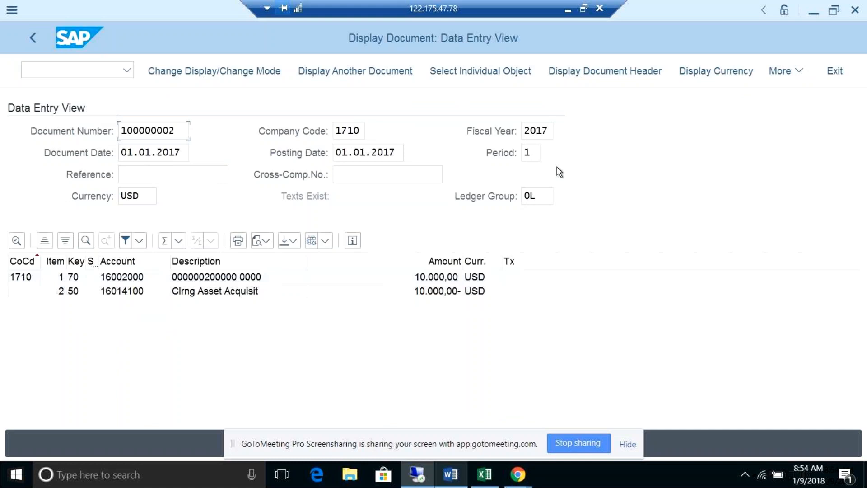
left_click(373, 71)
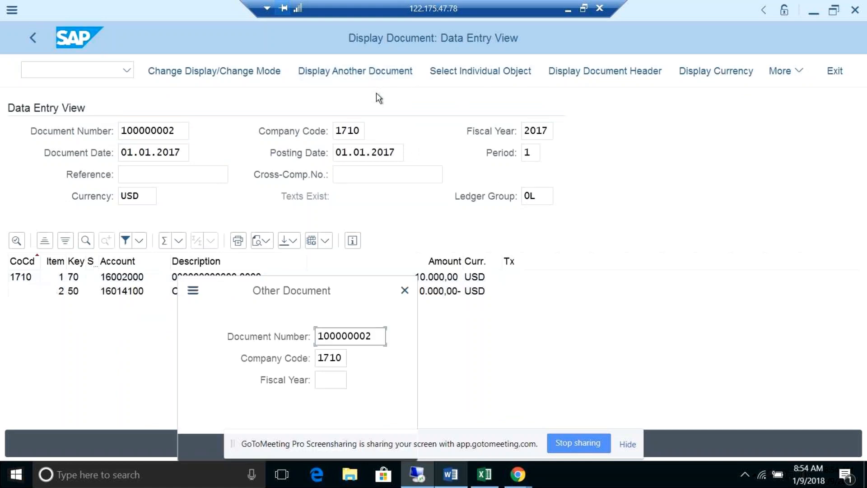
left_click(405, 290)
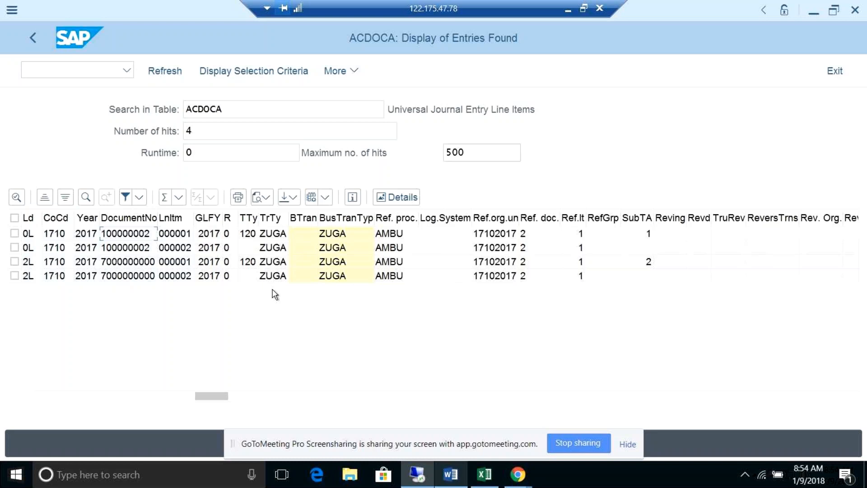
Open FI document 100000002 from the ACDOCA list and show its linked accounting documents.
double_click(159, 271)
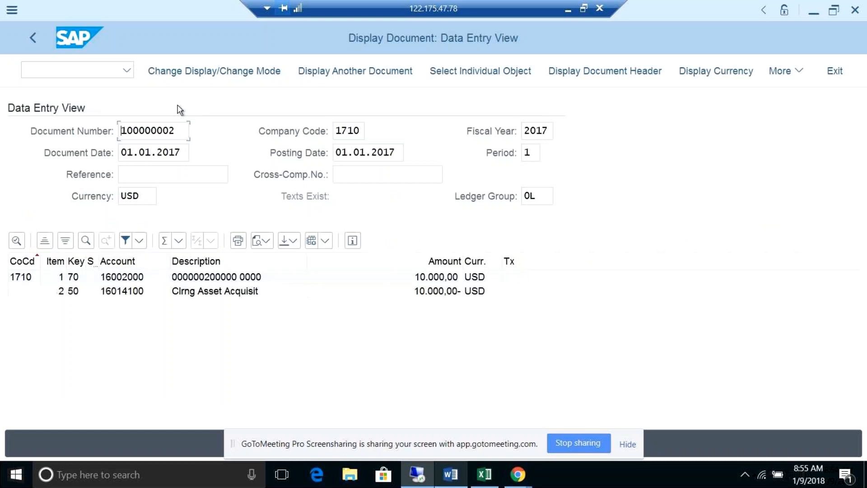
left_click(800, 74)
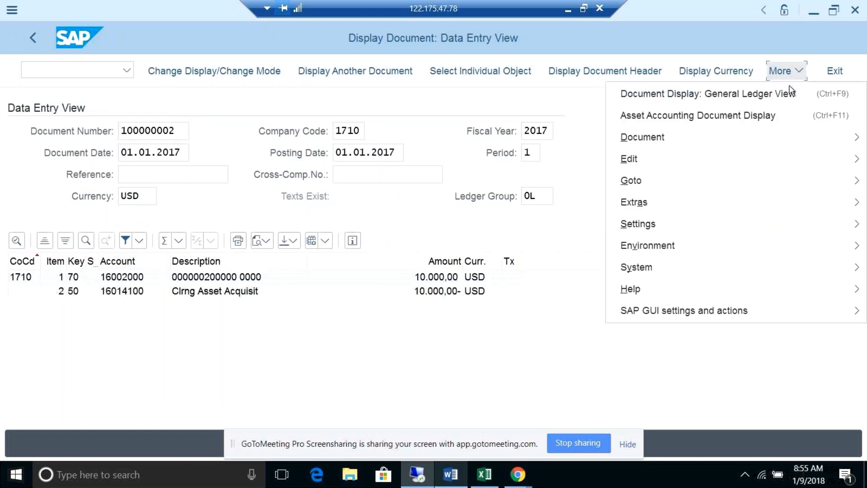
mouse_move(742, 172)
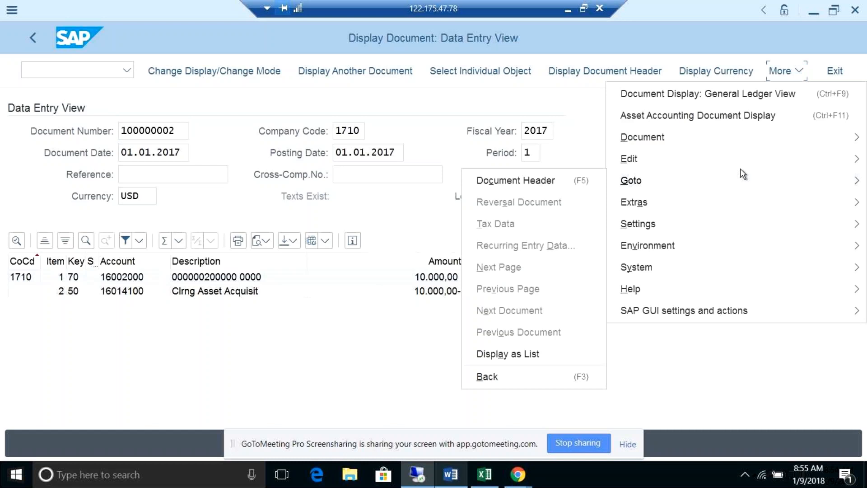
mouse_move(659, 208)
mouse_move(656, 243)
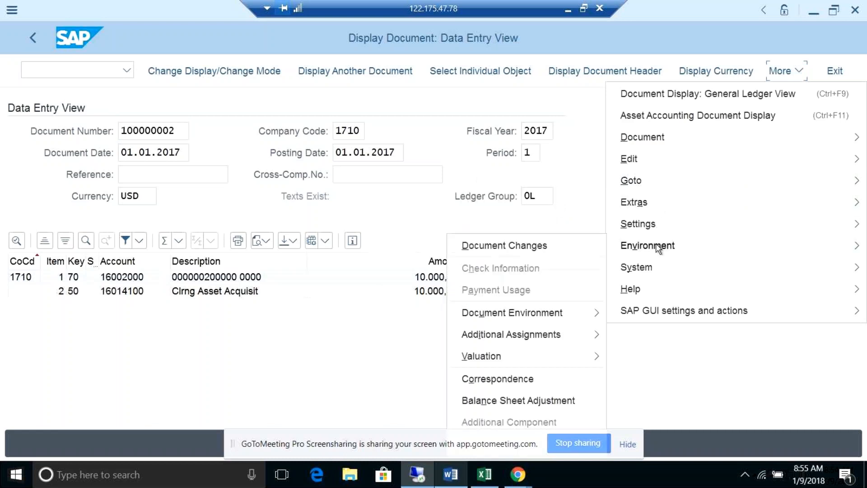
mouse_move(491, 315)
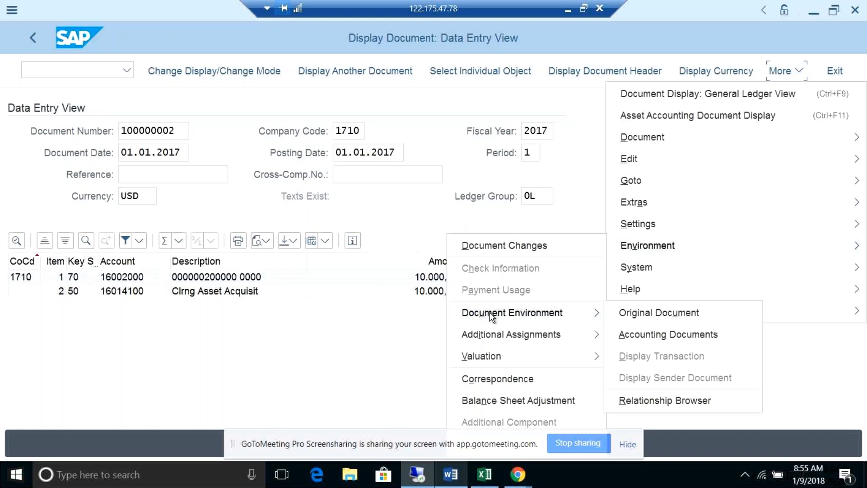
left_click(636, 335)
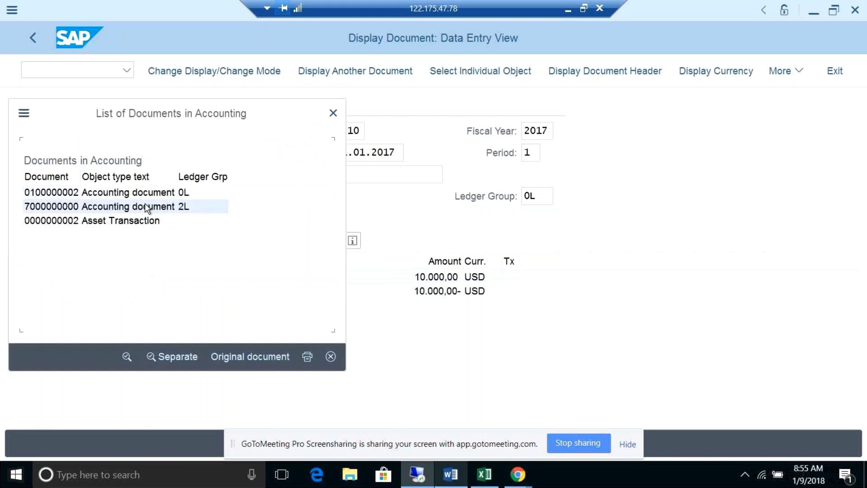
left_click(145, 194)
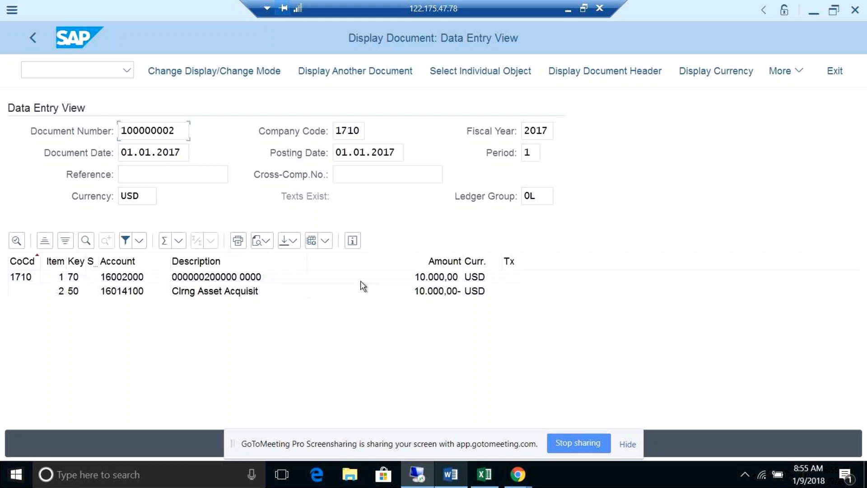
left_click(801, 70)
mouse_move(700, 244)
mouse_move(500, 313)
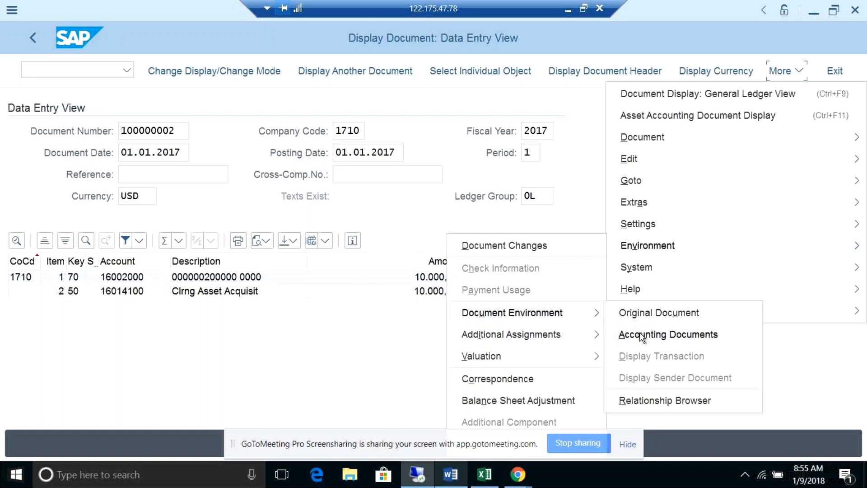
Display the original asset document for asset 200000, showing its 10.000,00 acquisition dated 01.01.2017.
left_click(641, 313)
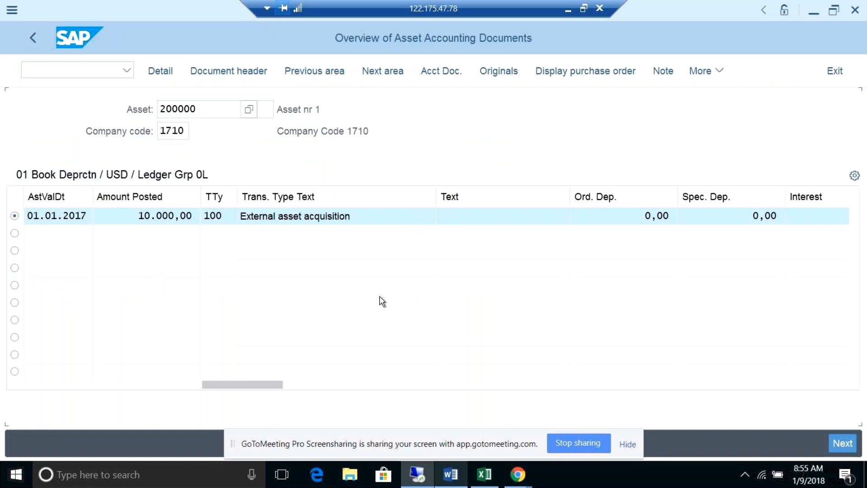
Open asset 200000's external acquisition row: transaction type 100, 10.000,00 USD to area 01 Book Depreciation.
left_click(325, 216)
double_click(325, 217)
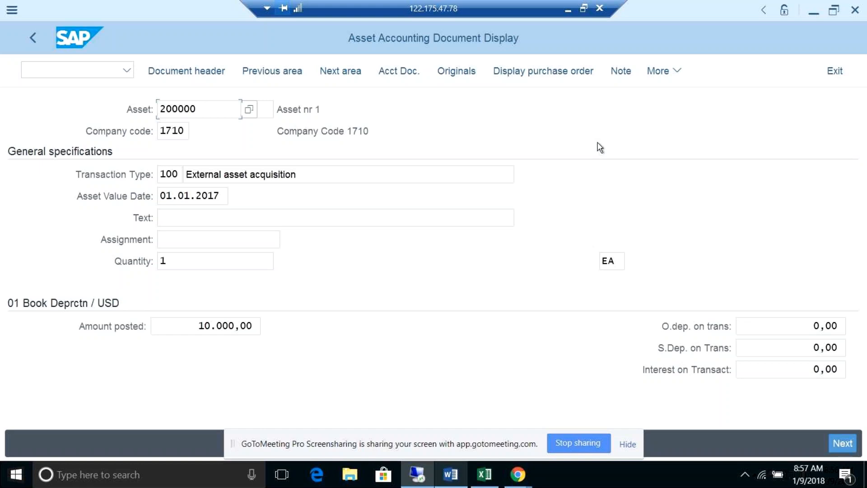
left_click(674, 74)
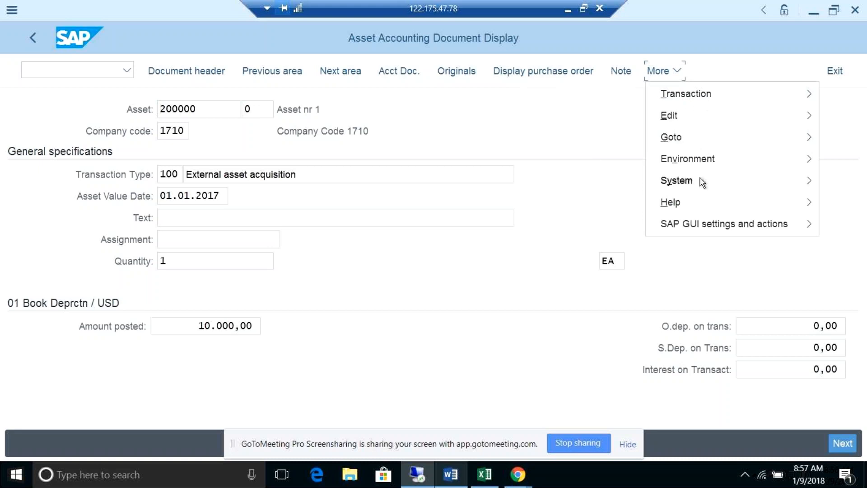
mouse_move(696, 159)
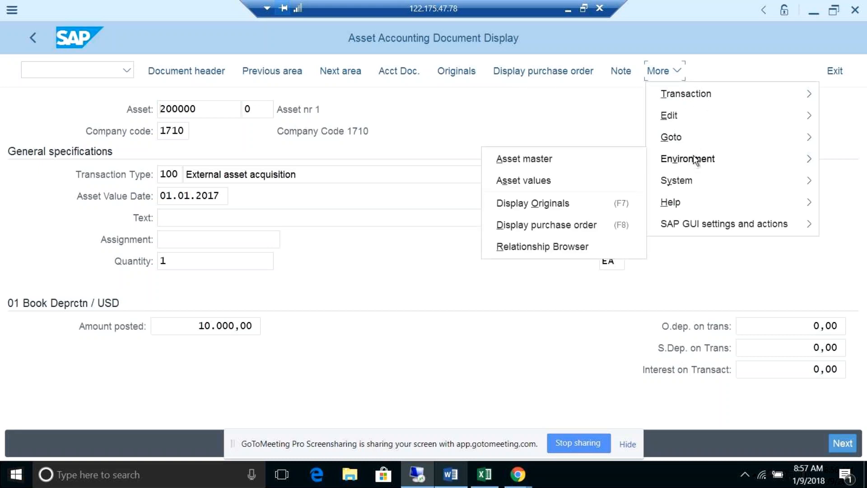
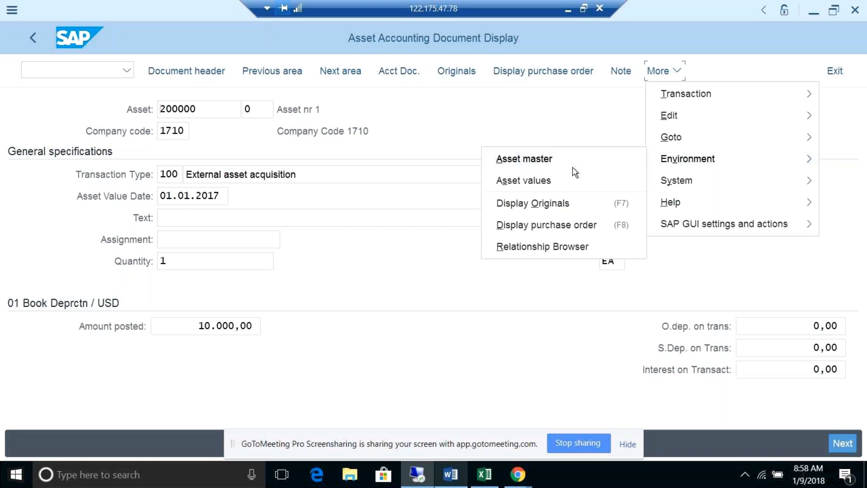
Check asset 200000's values in Asset Explorer, then return to the four ACDOCA entries in ledgers 0L and 2L.
left_click(551, 202)
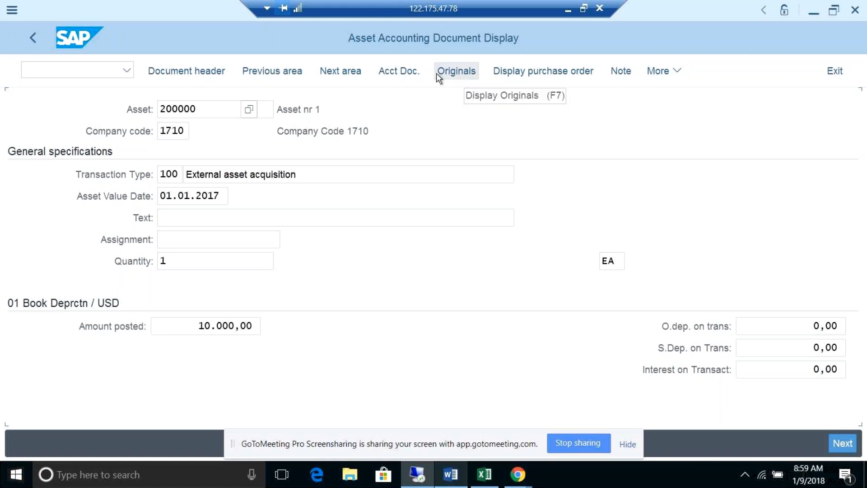
left_click(677, 71)
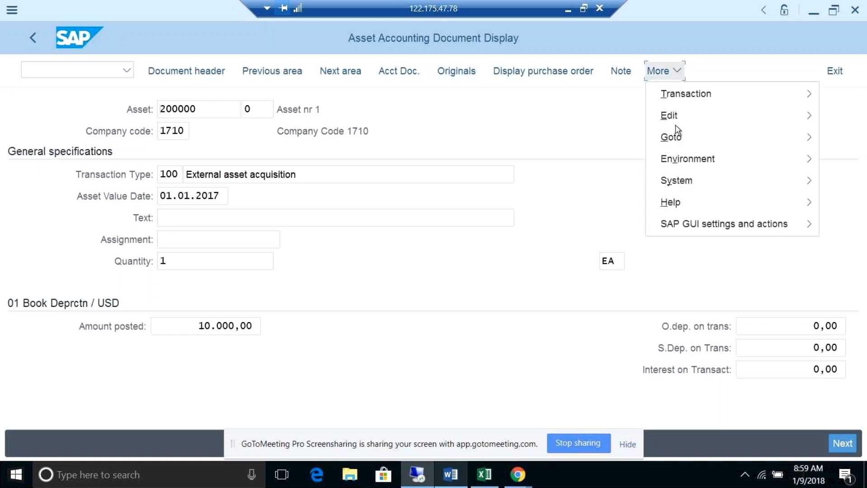
mouse_move(690, 160)
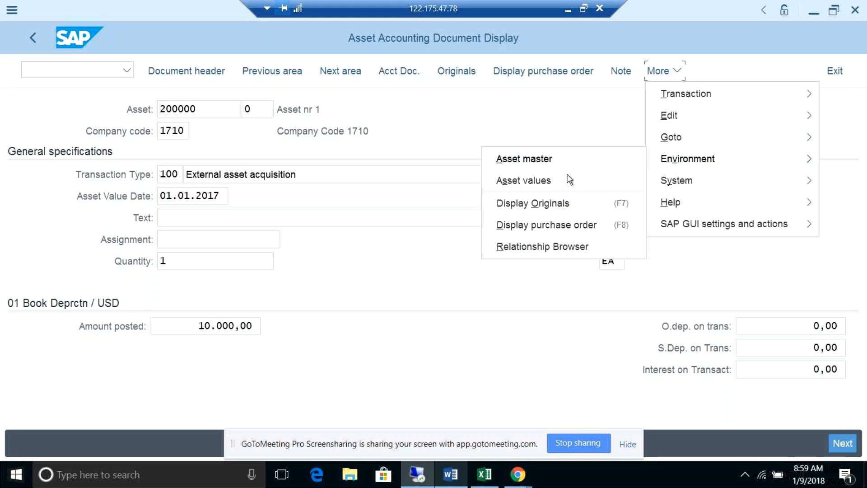
left_click(547, 181)
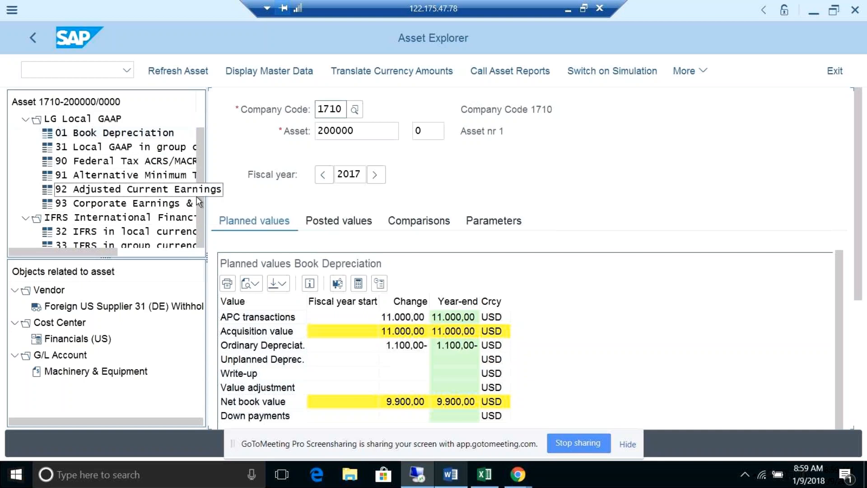
scroll(197, 201, "down", 1)
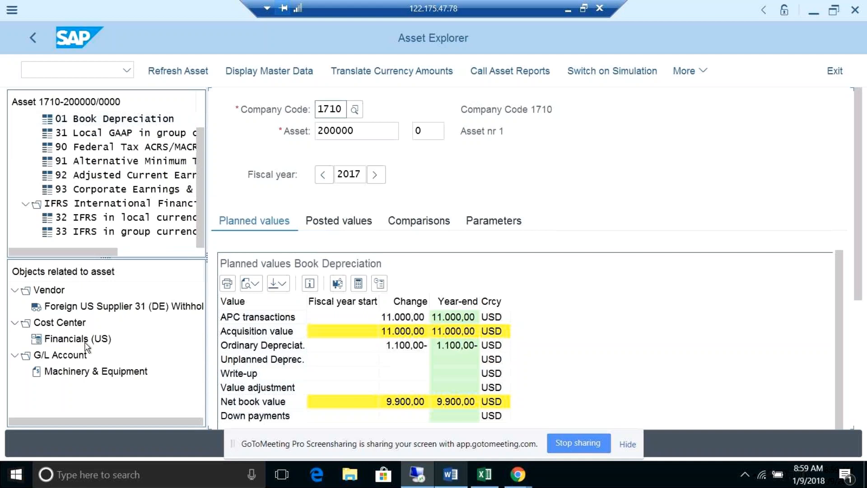
key("alt+Tab")
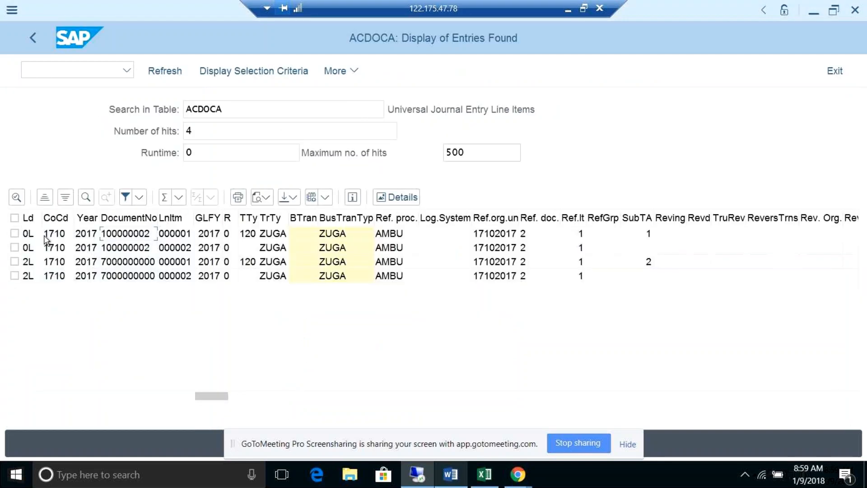
left_click(35, 261)
left_click(343, 77)
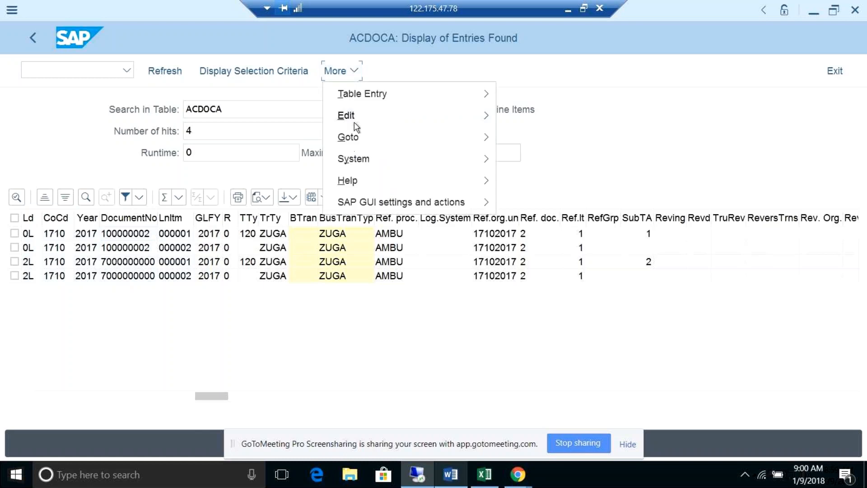
mouse_move(362, 158)
mouse_move(376, 146)
left_click(235, 238)
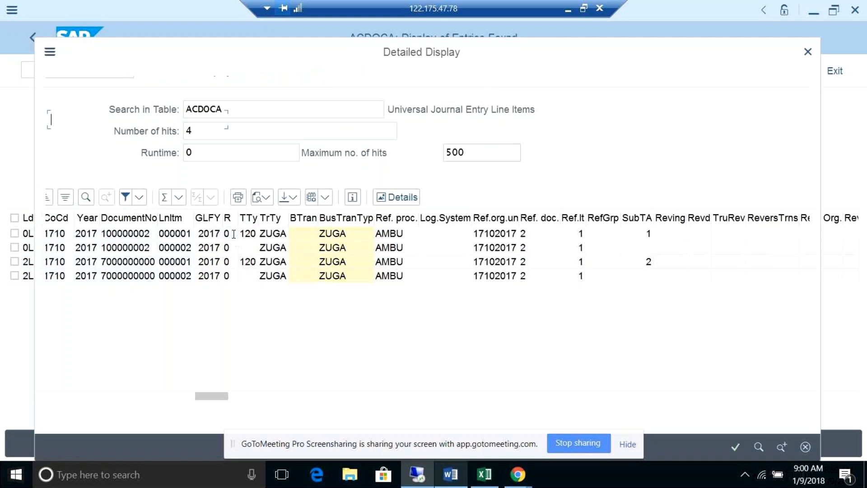
left_click(811, 54)
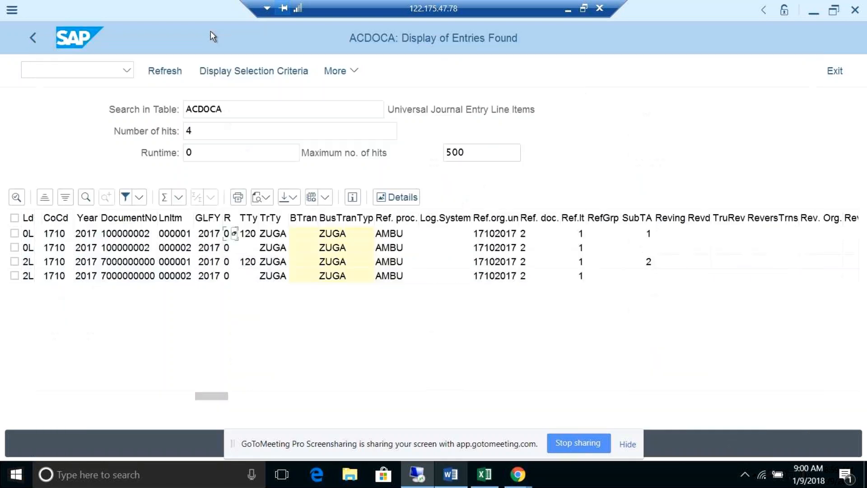
left_click(30, 37)
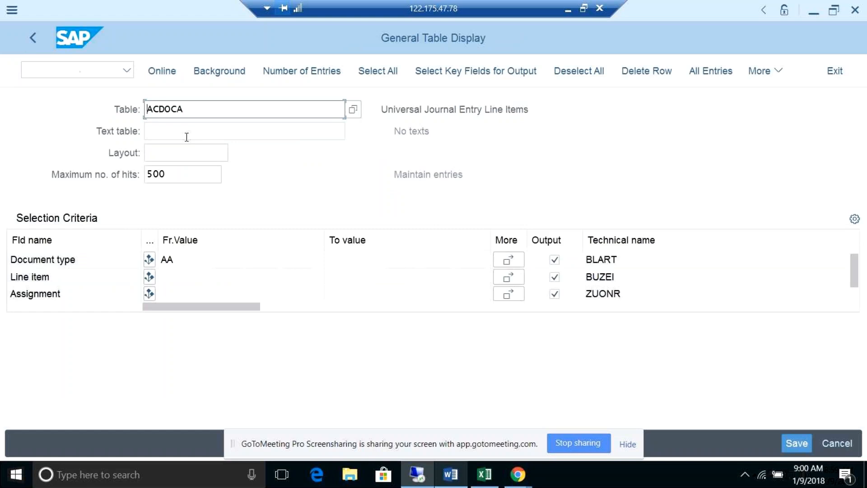
left_click(169, 77)
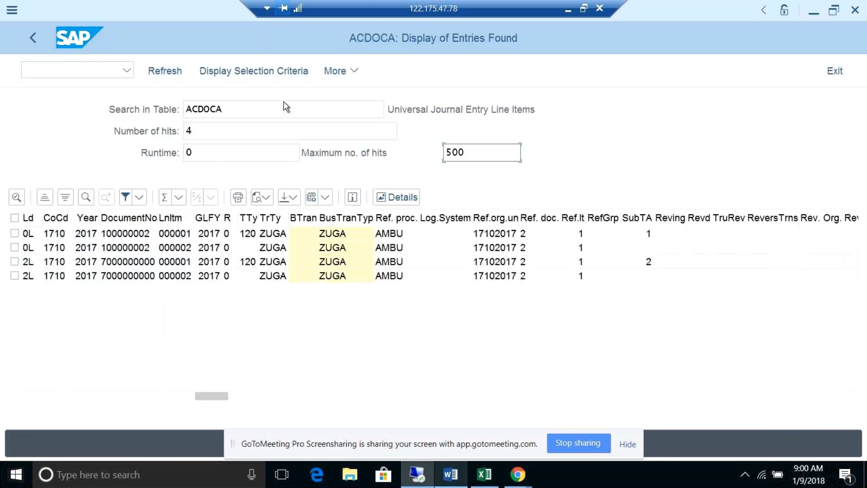
left_click(355, 72)
left_click(252, 38)
left_click(31, 38)
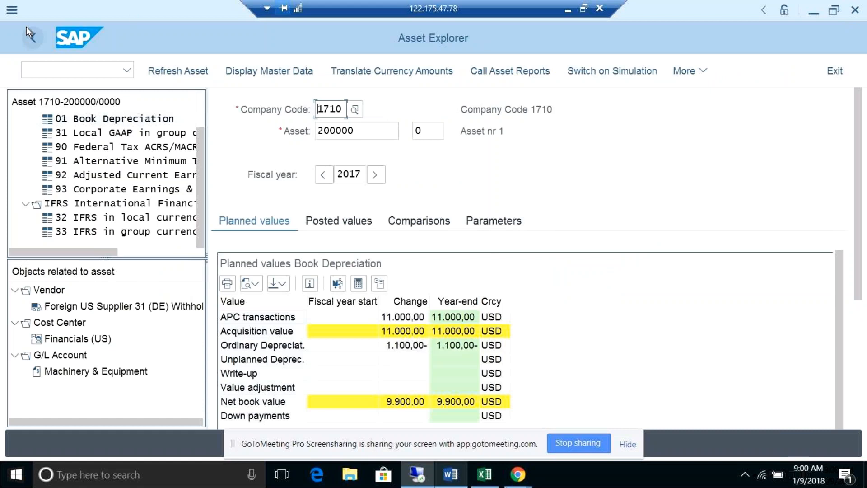
left_click(33, 38)
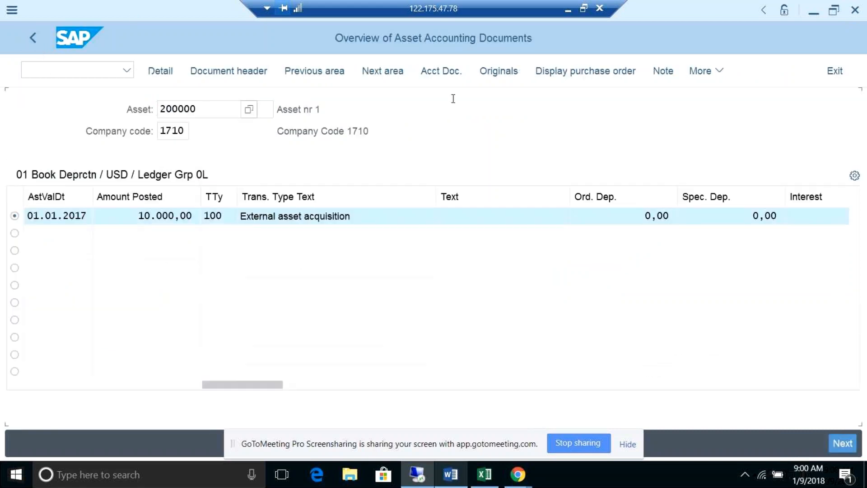
left_click(717, 72)
mouse_move(719, 140)
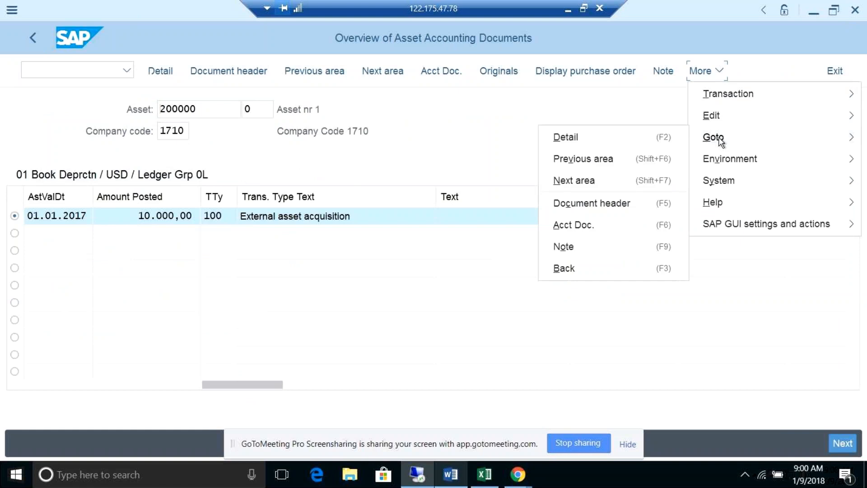
left_click(600, 227)
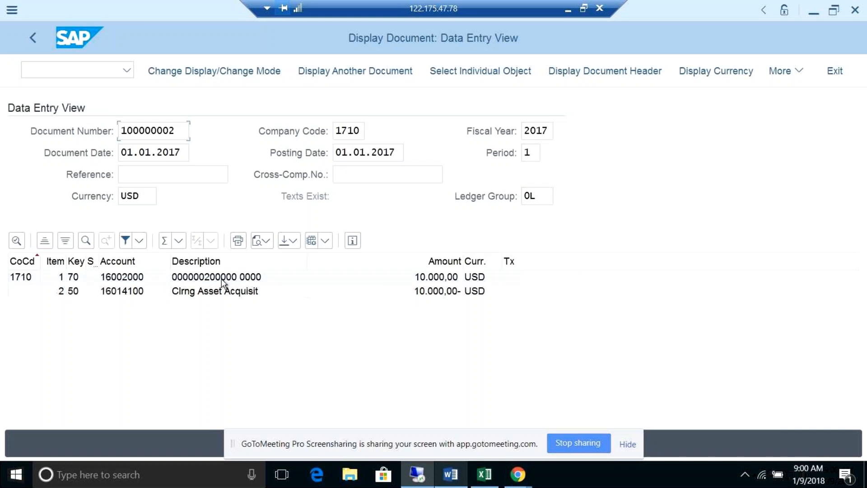
left_click(537, 197)
double_click(540, 195)
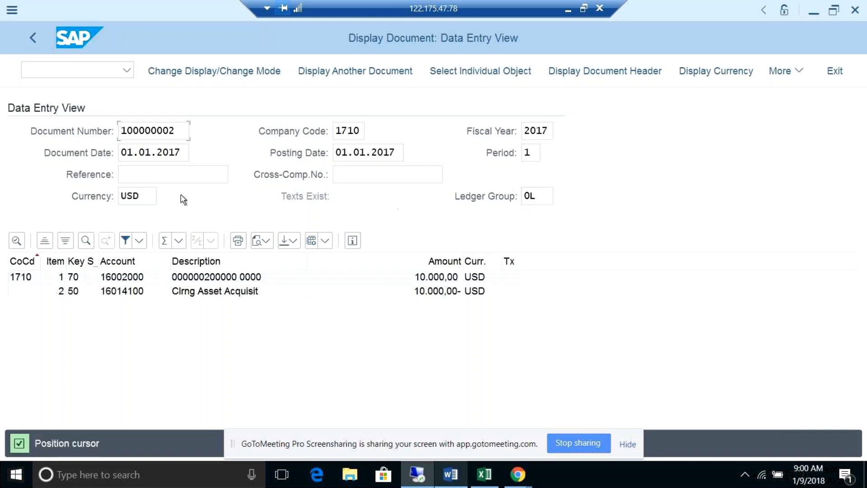
left_click(146, 172)
left_click(794, 72)
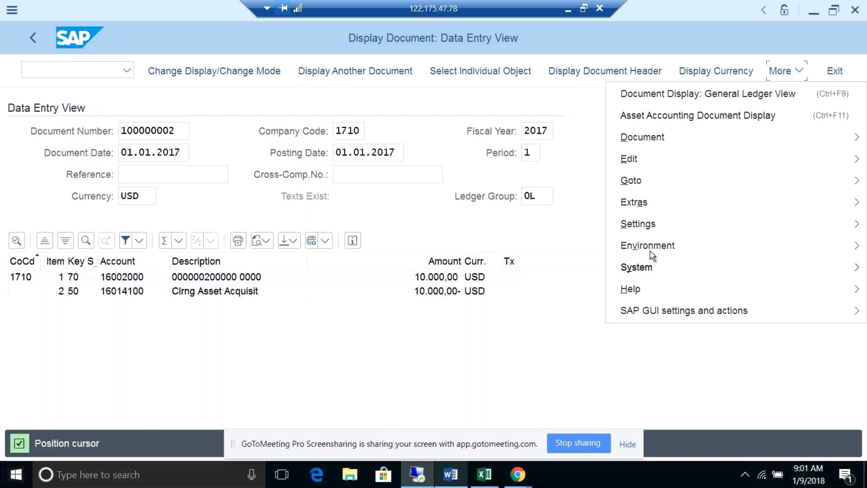
left_click(649, 250)
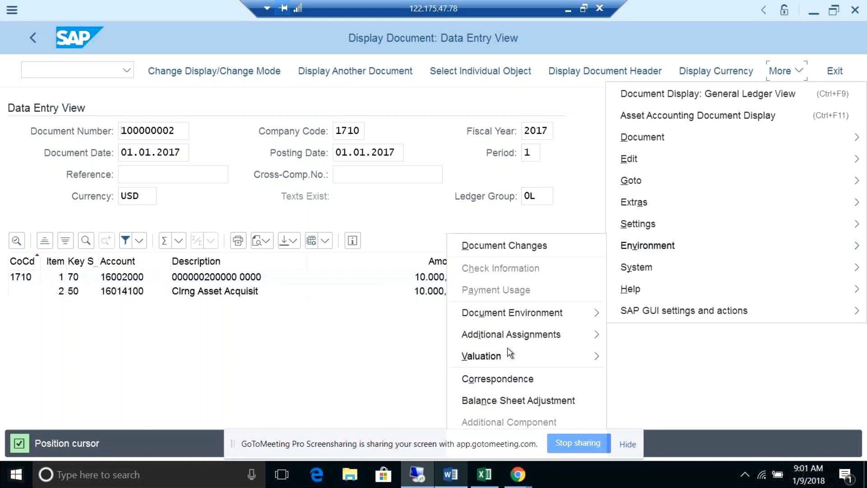
mouse_move(506, 319)
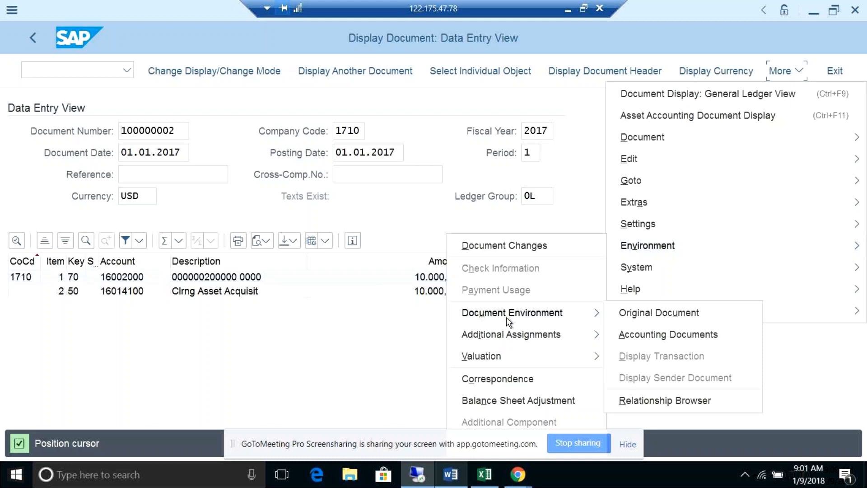
left_click(633, 337)
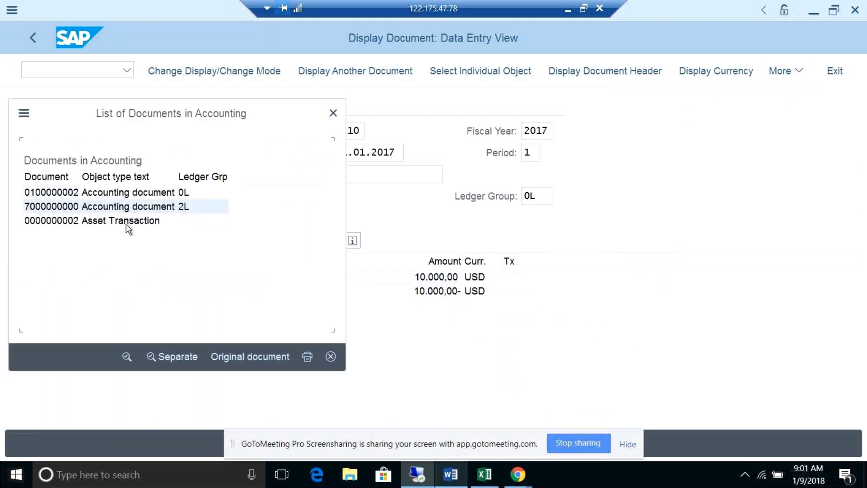
left_click(123, 194)
left_click(190, 203)
left_click(190, 196)
left_click(191, 207)
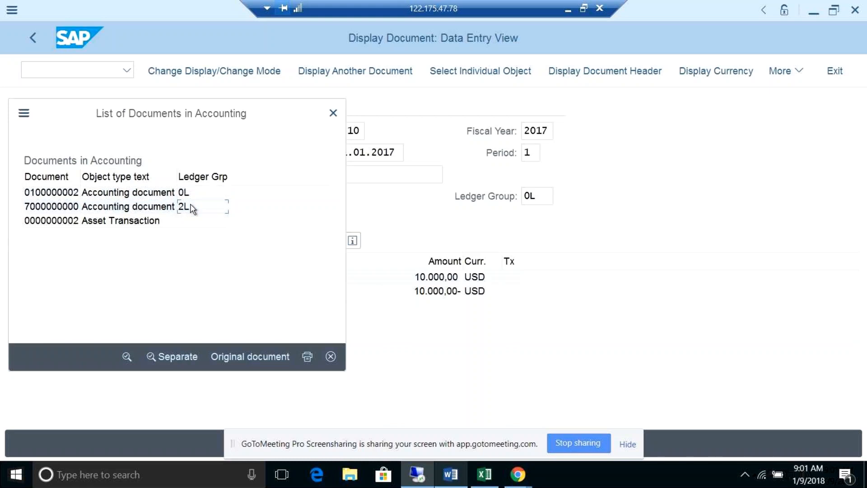
left_click(123, 223)
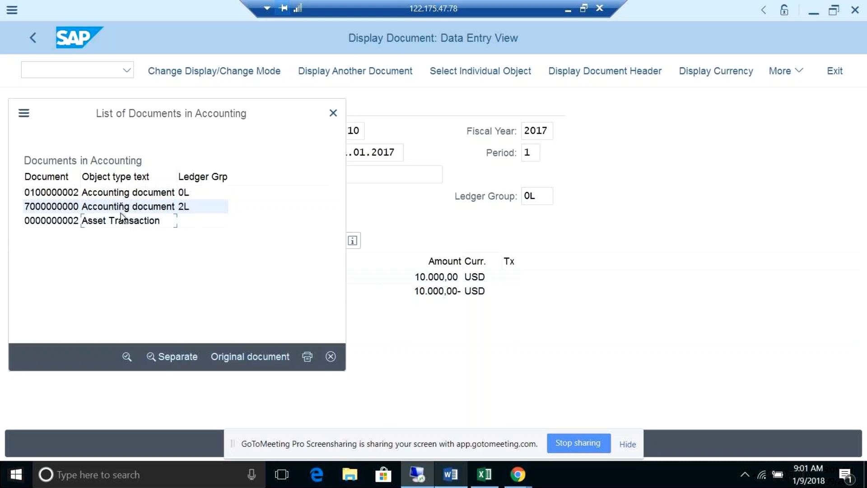
left_click(121, 209)
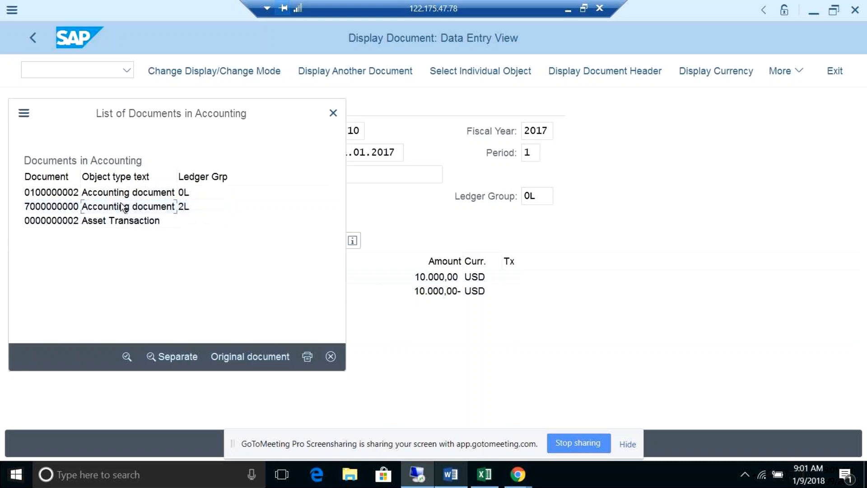
left_click(121, 195)
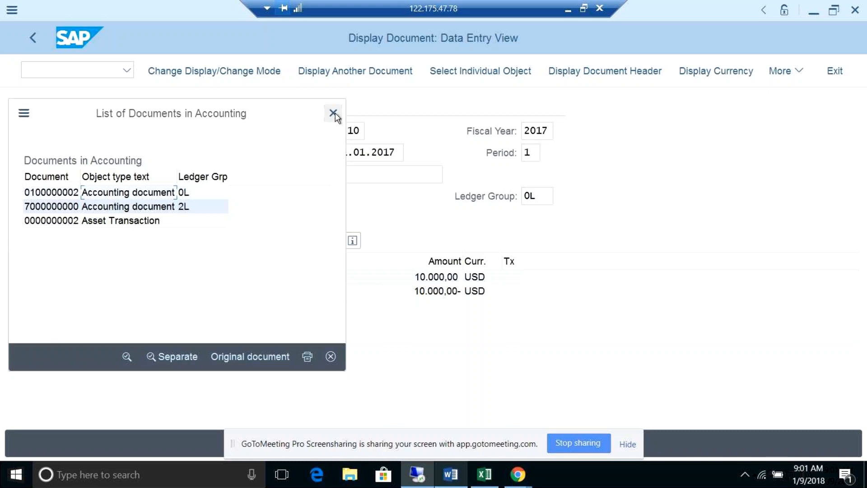
Drag the related documents list to the right, then select its 2L and 0L documents.
left_click_drag(294, 113, 550, 103)
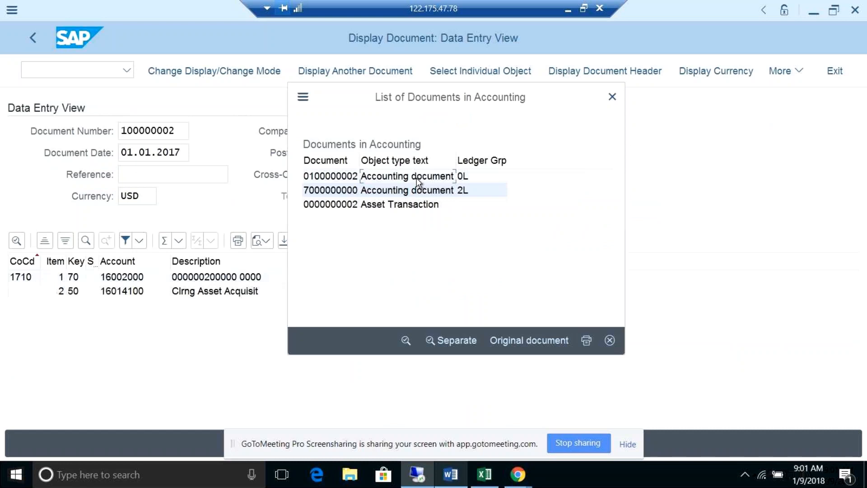
left_click(417, 193)
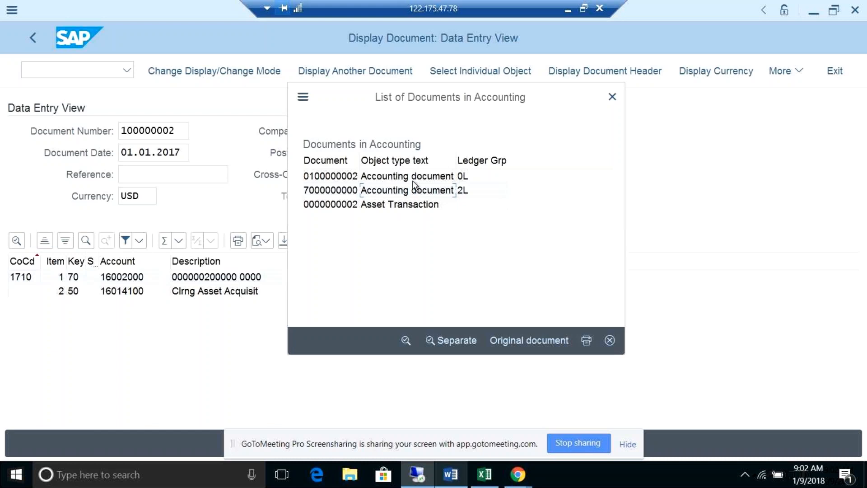
left_click(403, 177)
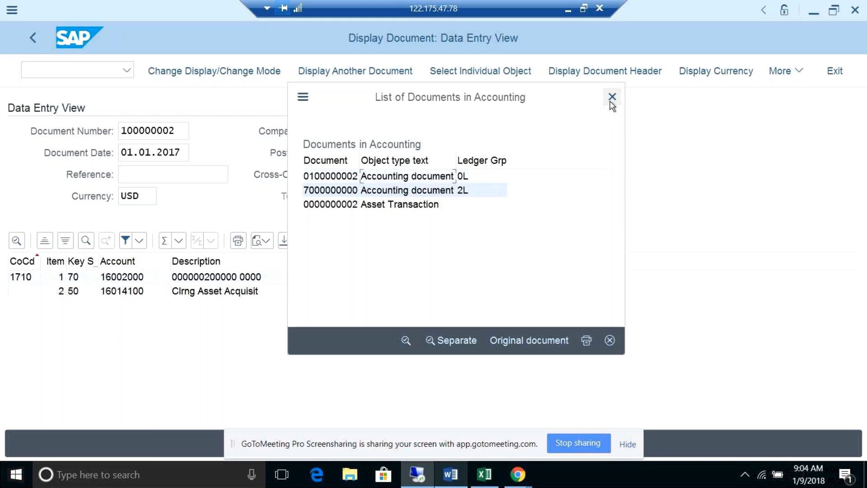
Close the related documents list and disconnect the remote desktop session.
left_click(611, 98)
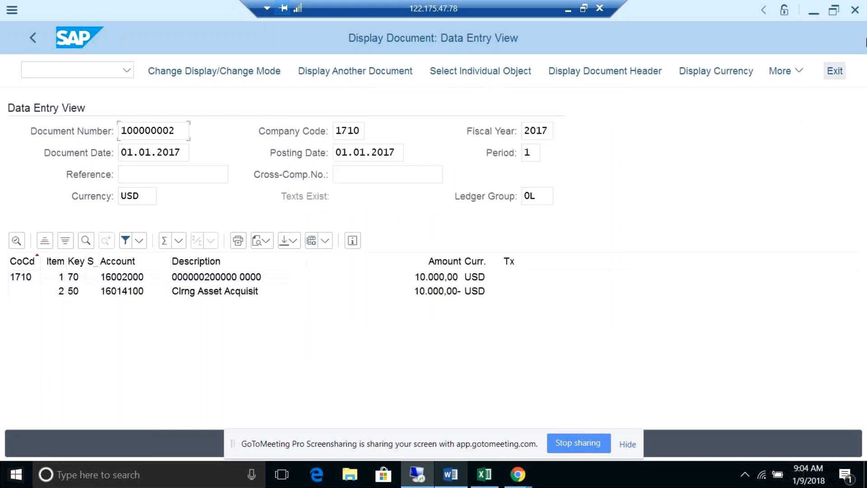
left_click(600, 7)
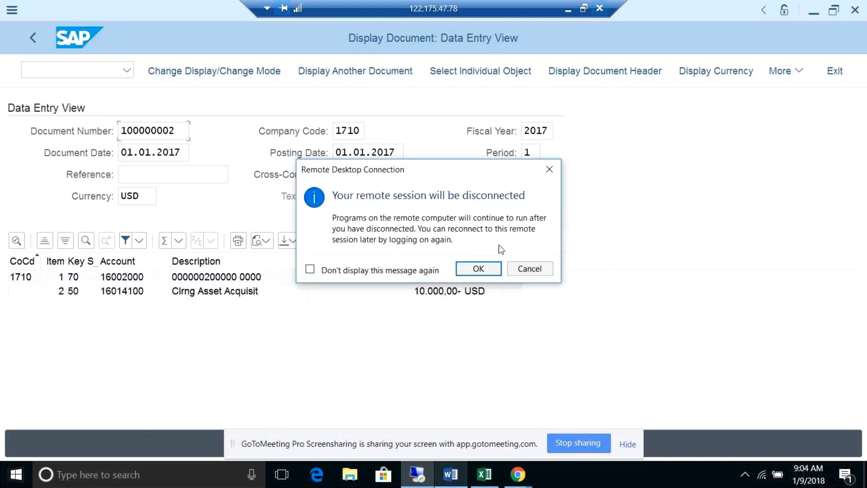
left_click(484, 268)
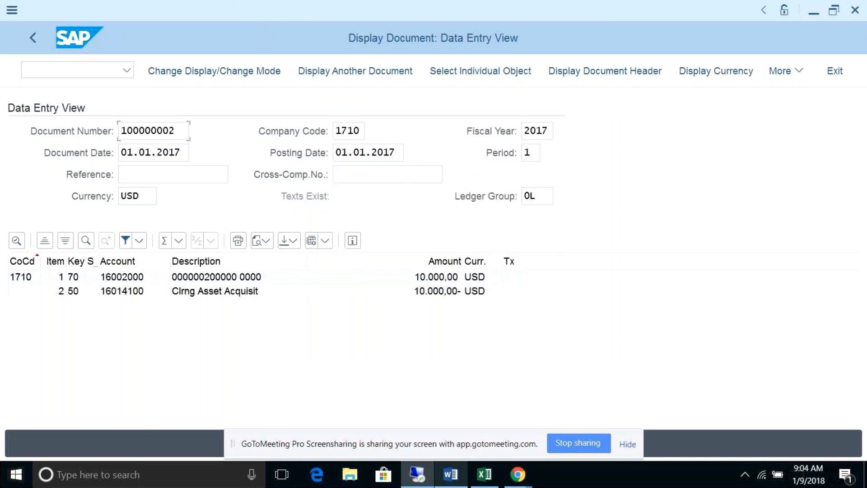